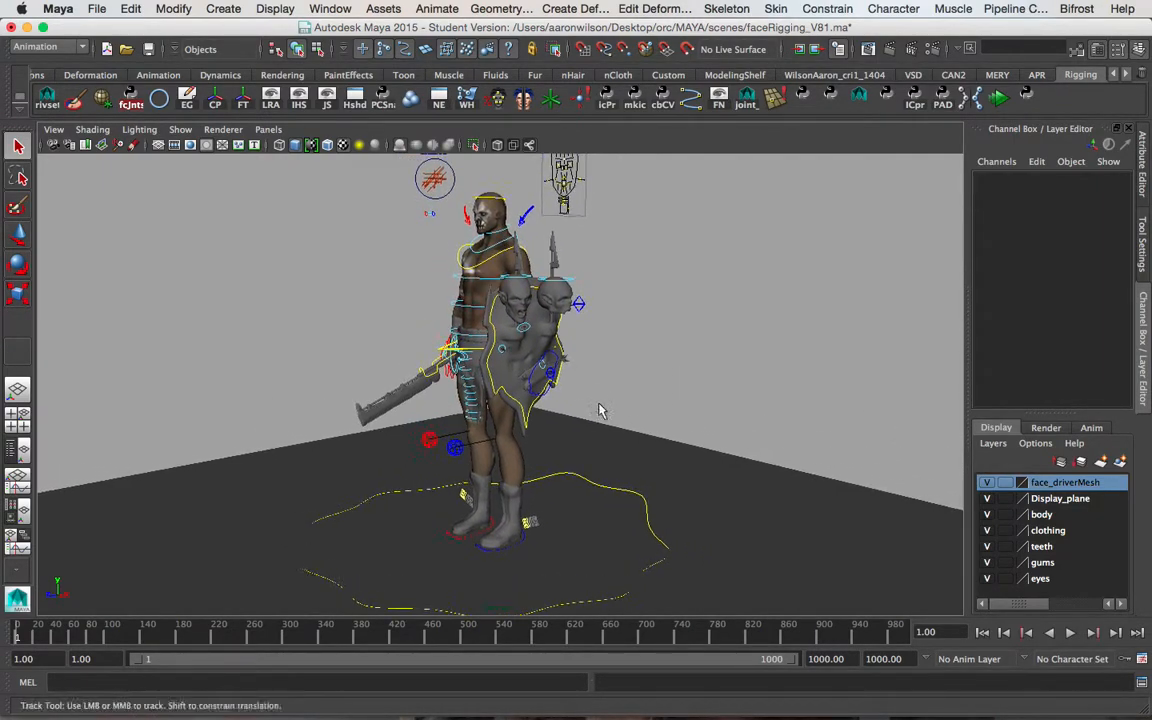
Inspect the rigged orc character from several angles, including its sword, shield, arm and waist controls
middle_click_drag(640, 400, 661, 391, "alt")
left_click_drag(661, 391, 676, 396, "alt")
middle_click_drag(676, 392, 664, 410, "alt")
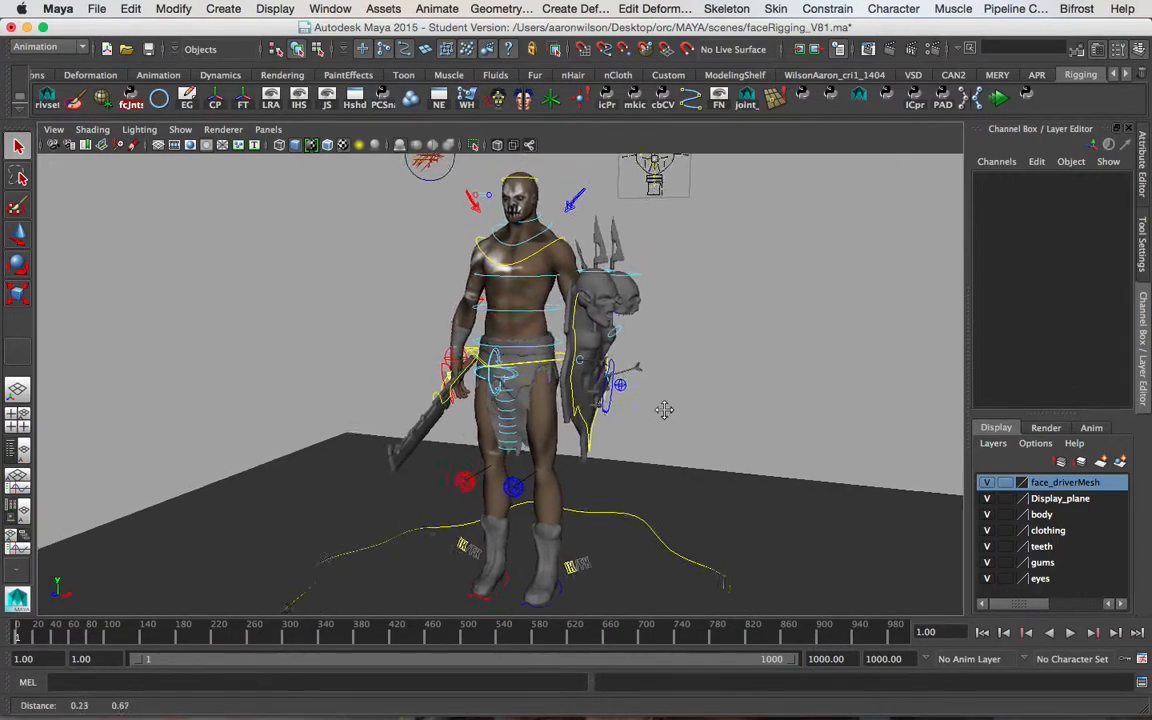
left_click_drag(664, 410, 703, 409, "alt")
middle_click_drag(700, 401, 664, 388, "alt")
left_click_drag(666, 390, 648, 329, "alt")
mouse_move(648, 329)
middle_mouse_down("alt")
mouse_move(687, 324)
mouse_move(662, 342)
middle_mouse_up("alt")
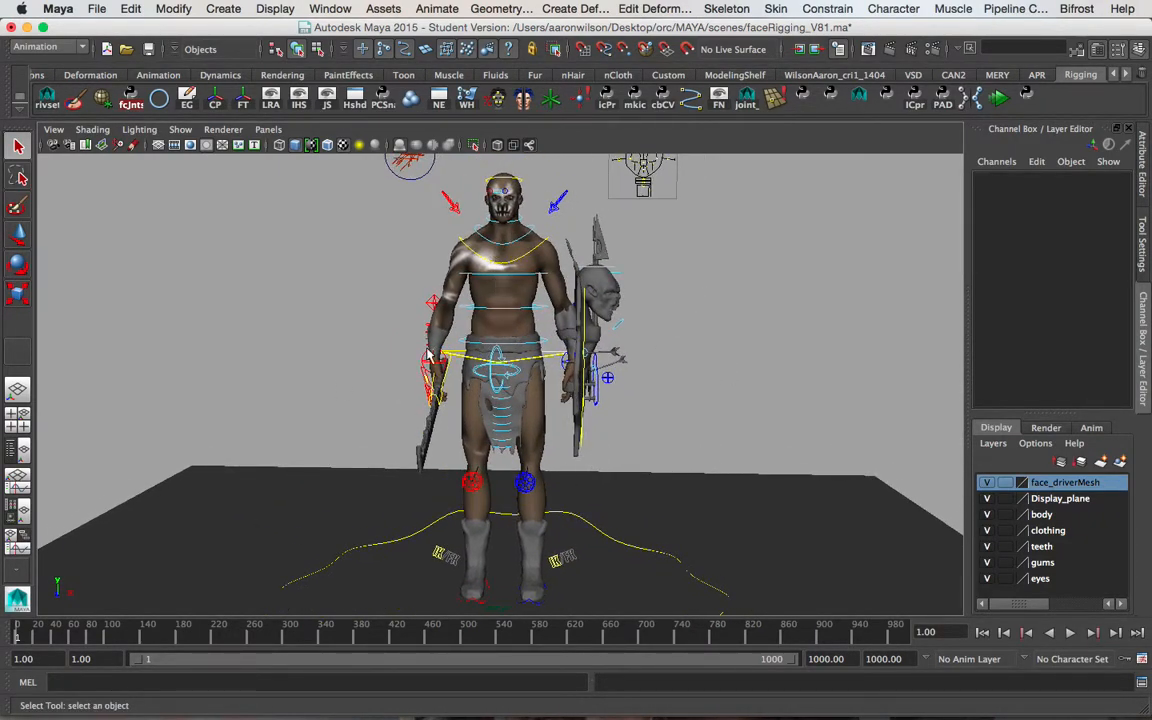
left_click_drag(570, 578, 580, 522, "alt")
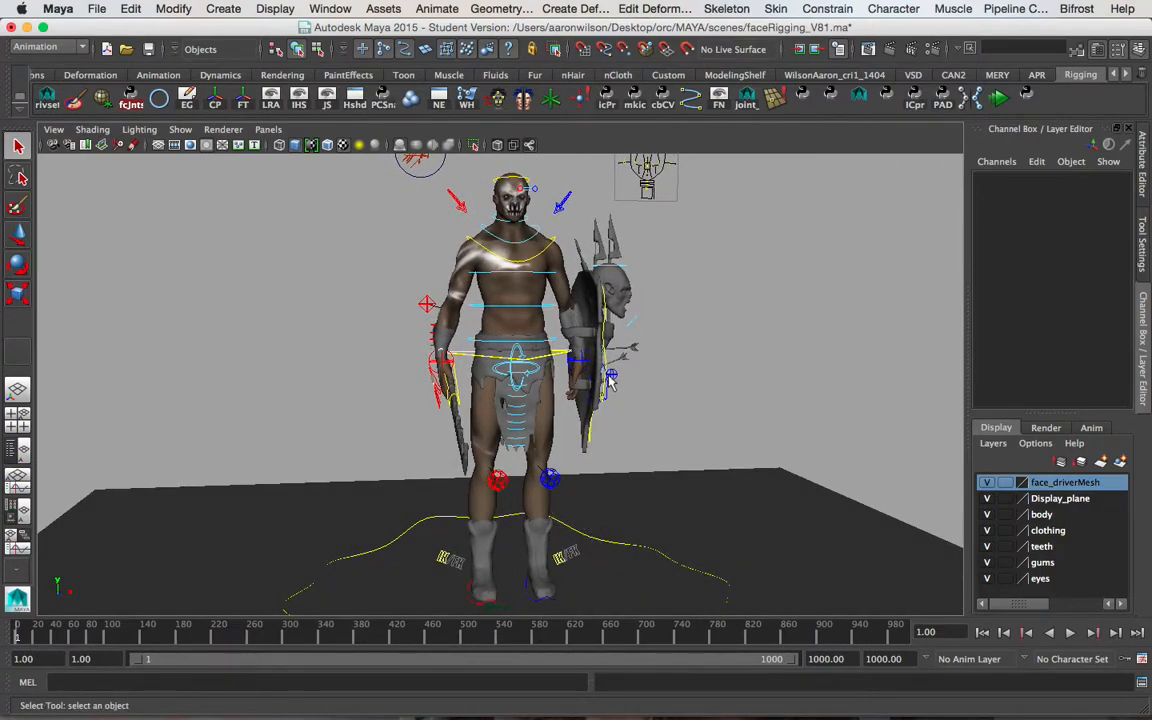
right_click_drag(673, 264, 643, 301, "alt")
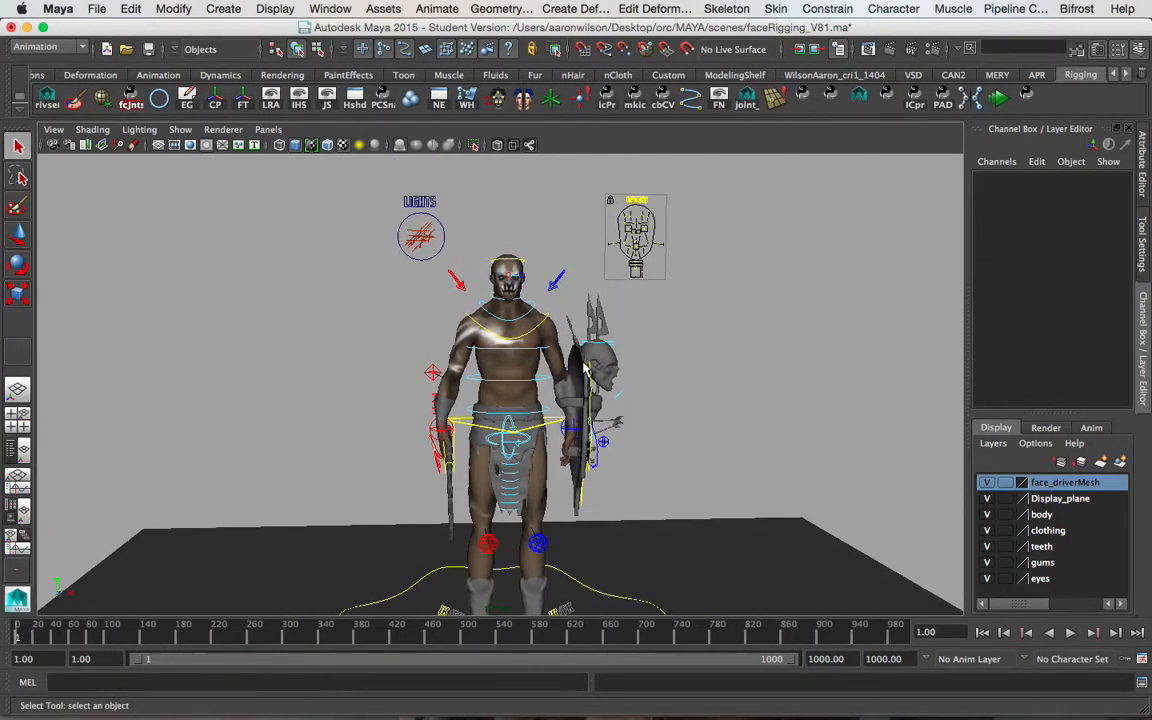
left_click_drag(547, 341, 457, 437, "alt")
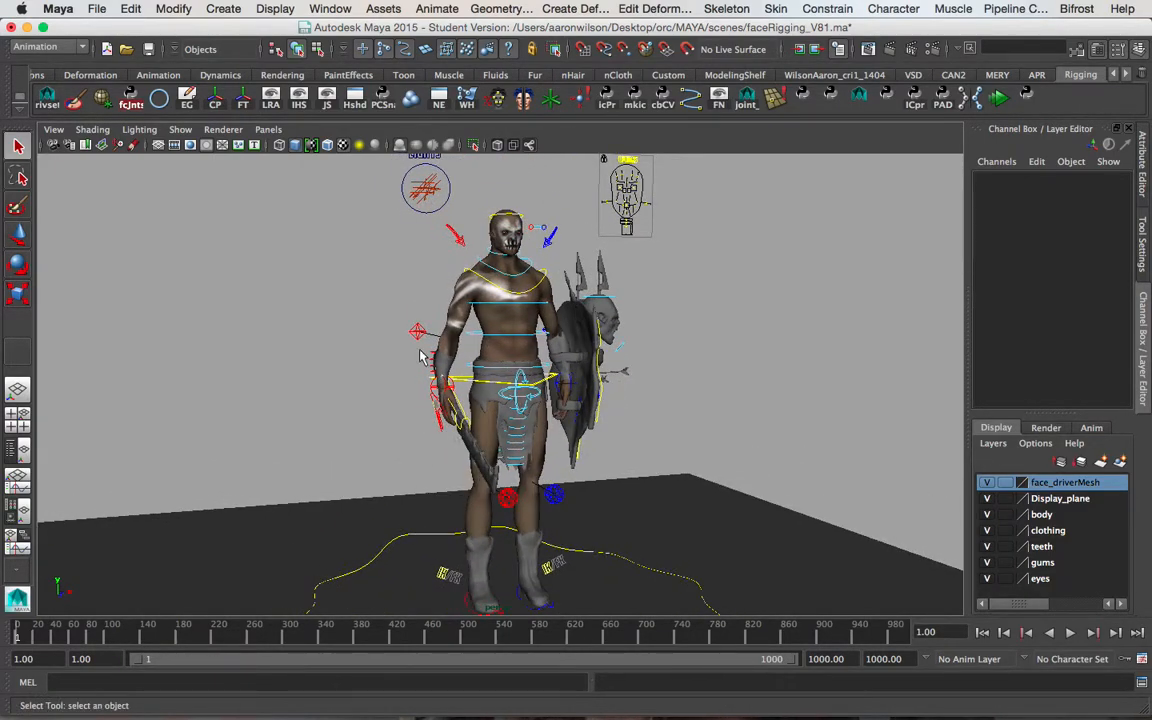
middle_click_drag(421, 357, 445, 353, "alt")
right_click_drag(448, 353, 650, 341, "alt")
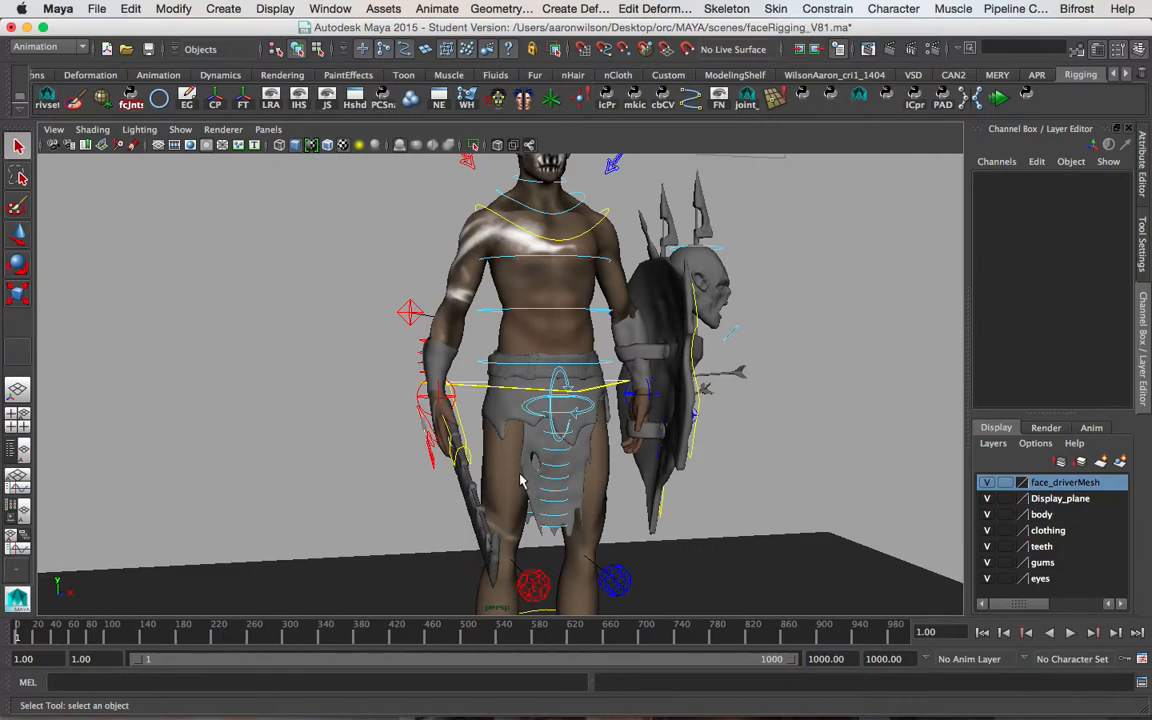
middle_click_drag(560, 396, 560, 312, "alt")
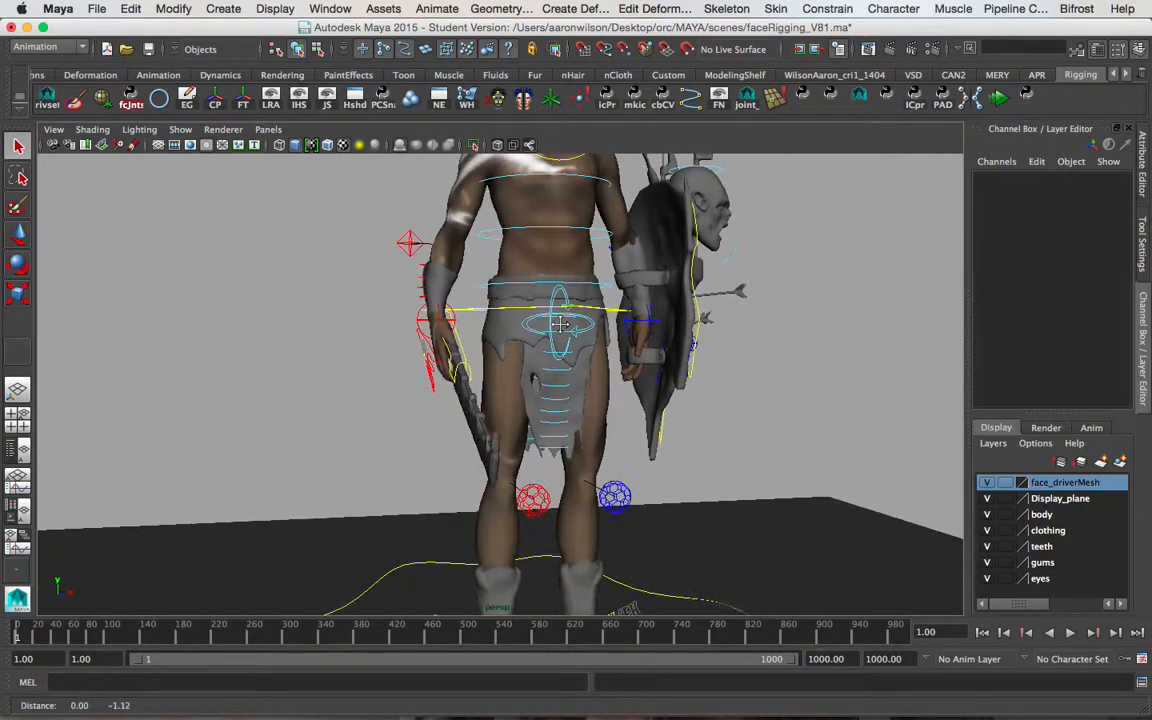
left_click_drag(560, 314, 528, 346, "alt")
right_click_drag(432, 350, 510, 328, "alt")
left_click_drag(510, 330, 547, 373, "alt")
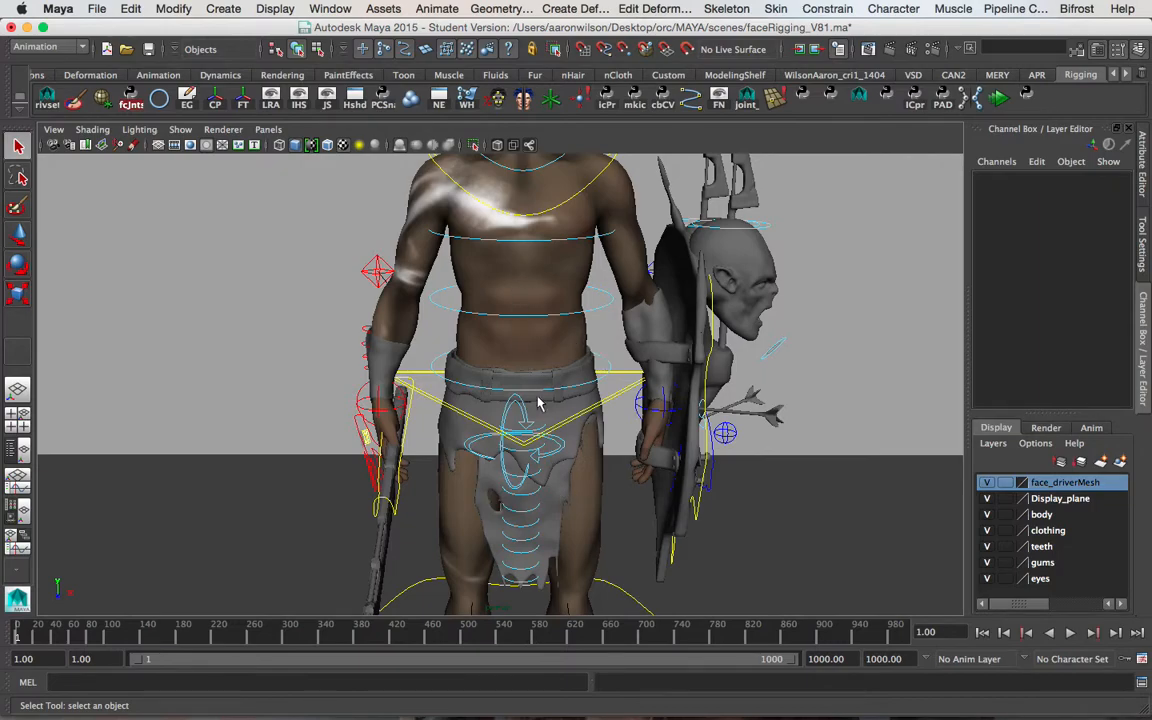
Test-rotate the lowest spine control at the waist about Z and undo the rotation
left_click(607, 365)
key("e")
left_click_drag(565, 305, 530, 290)
key("ctrl+z")
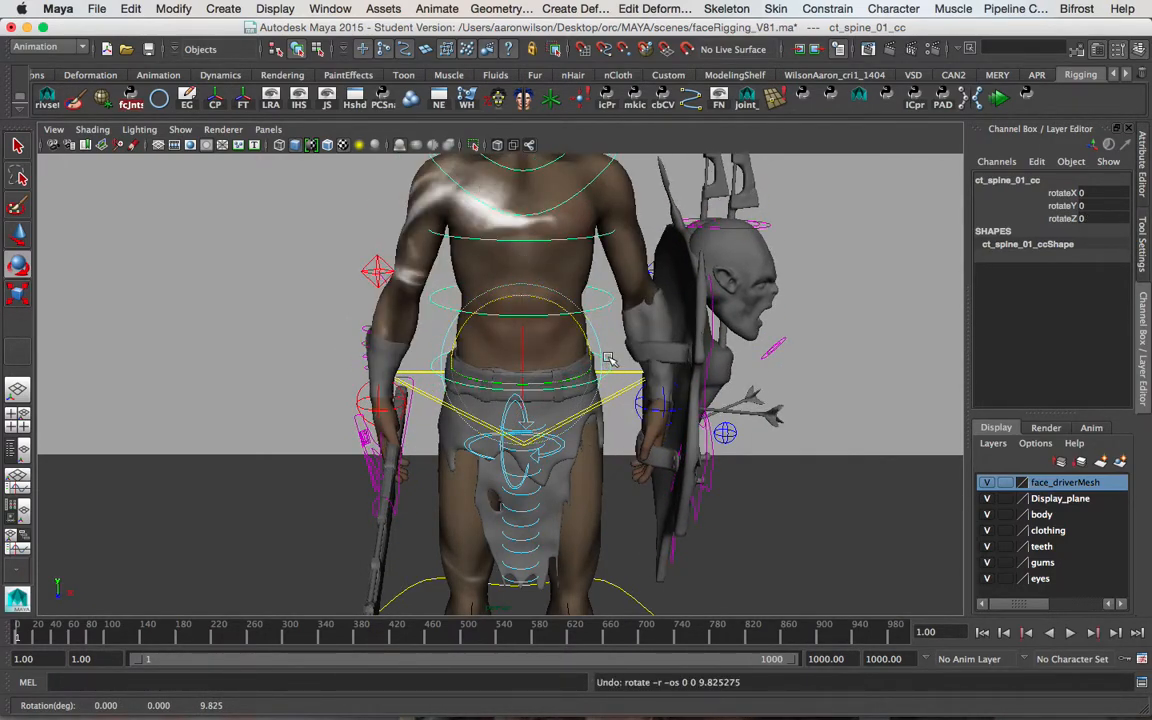
Test-rotate the mid-torso spine control ct_spine_03_cc about Z and undo the rotation
key("q")
left_click(595, 312)
key("e")
mouse_move(569, 242)
left_mouse_down()
mouse_move(586, 255)
mouse_move(575, 245)
left_mouse_up()
key("ctrl+z")
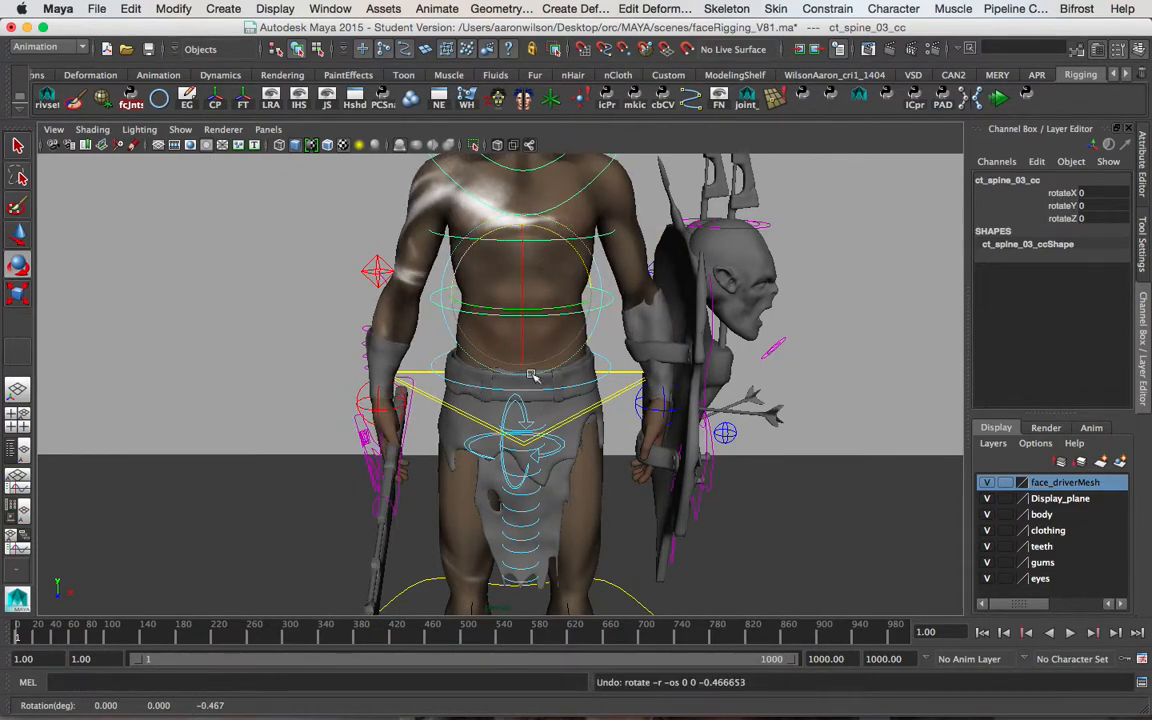
Set the spine_control attribute of the hip COG control to 1
key("q")
left_click(628, 392)
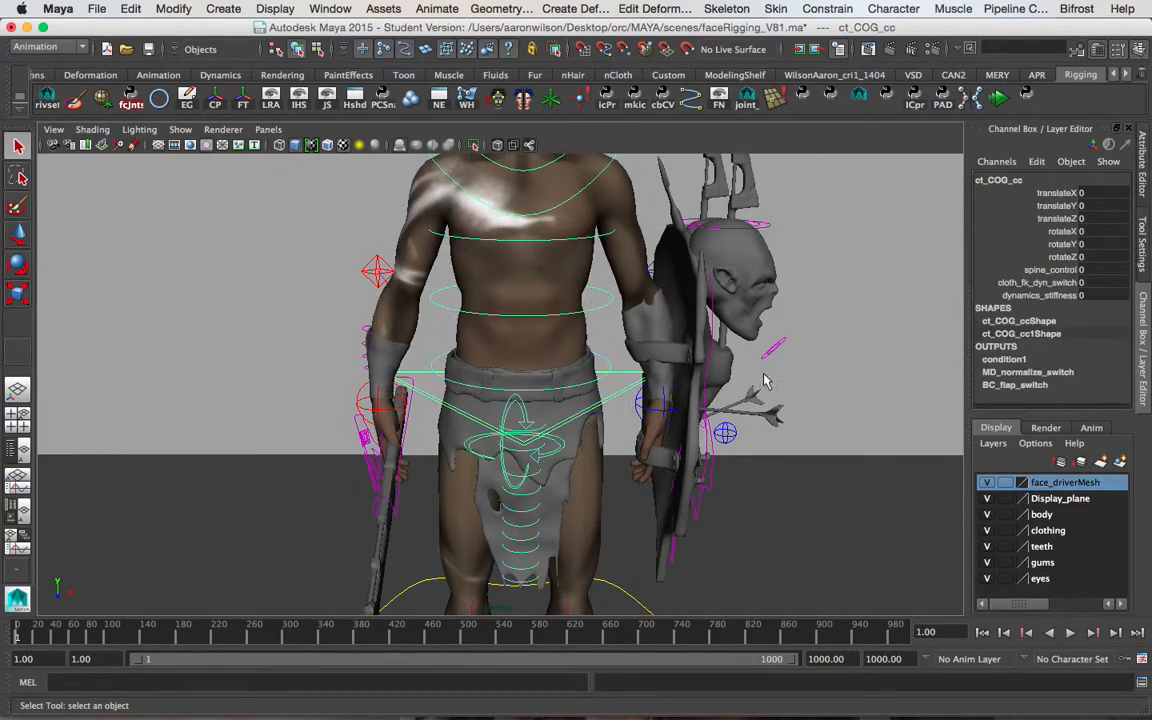
left_click(1048, 270)
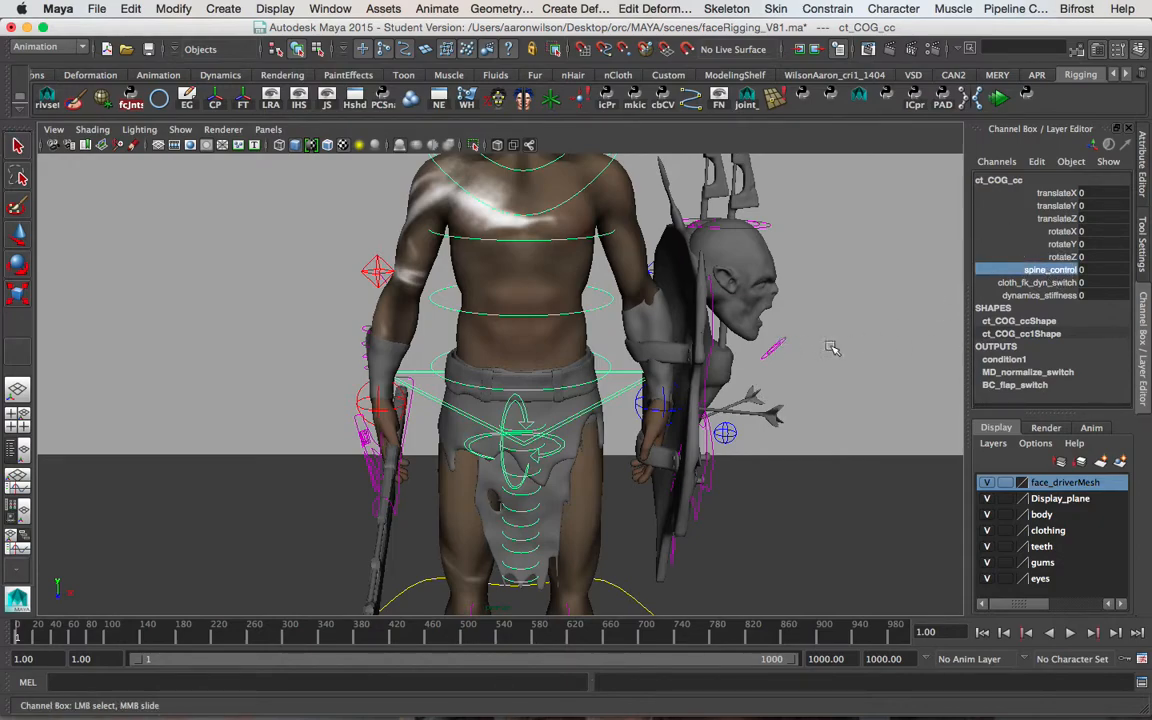
middle_click_drag(640, 343, 670, 343)
Test-rotate the additional spine control ct_spine_04_cc below the chest freely and undo the rotation
middle_click_drag(606, 289, 600, 355, "alt")
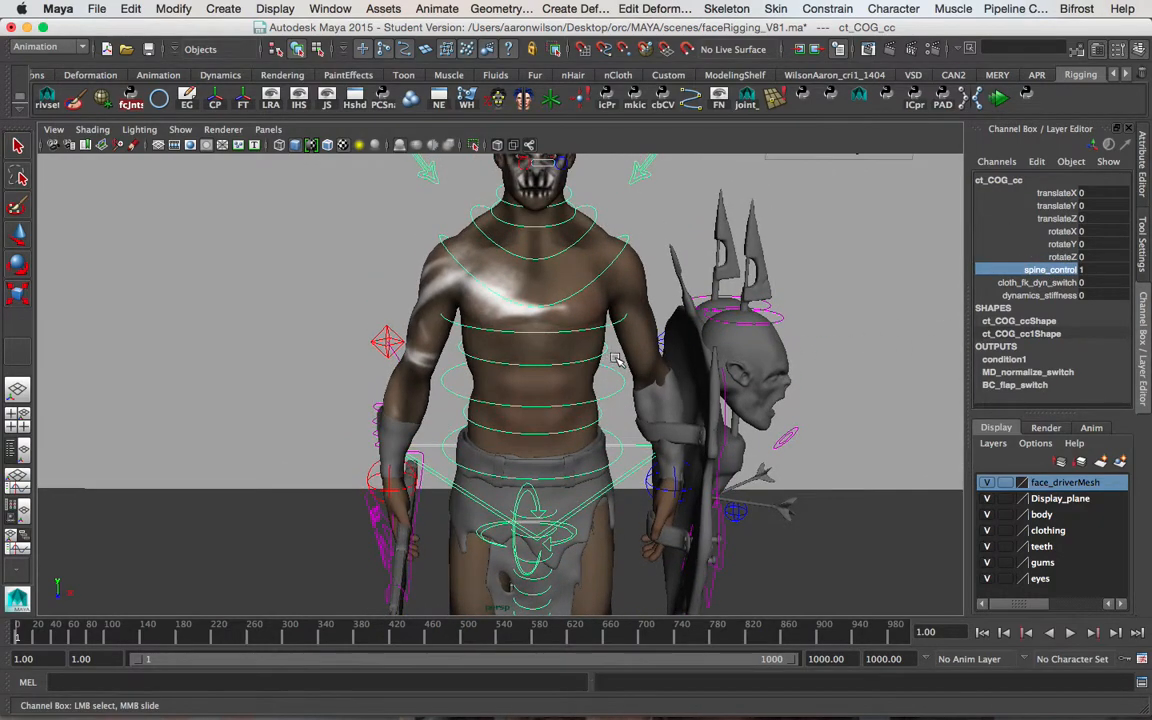
left_click(608, 364)
key("e")
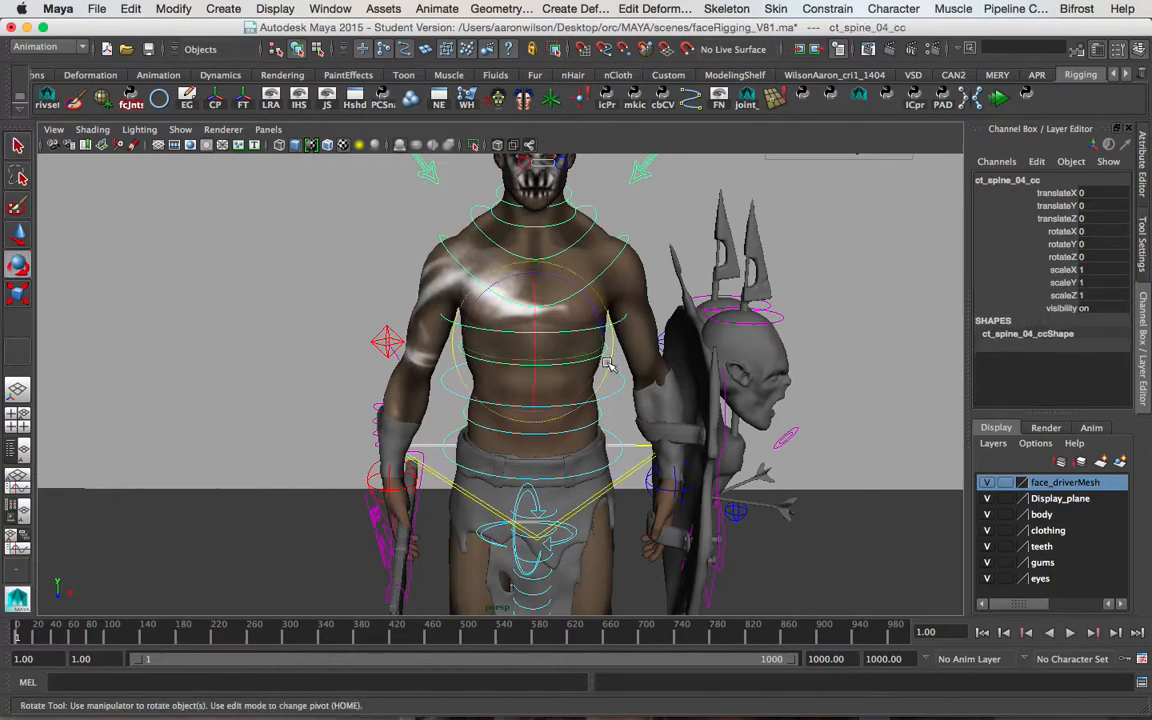
left_click_drag(573, 335, 504, 332)
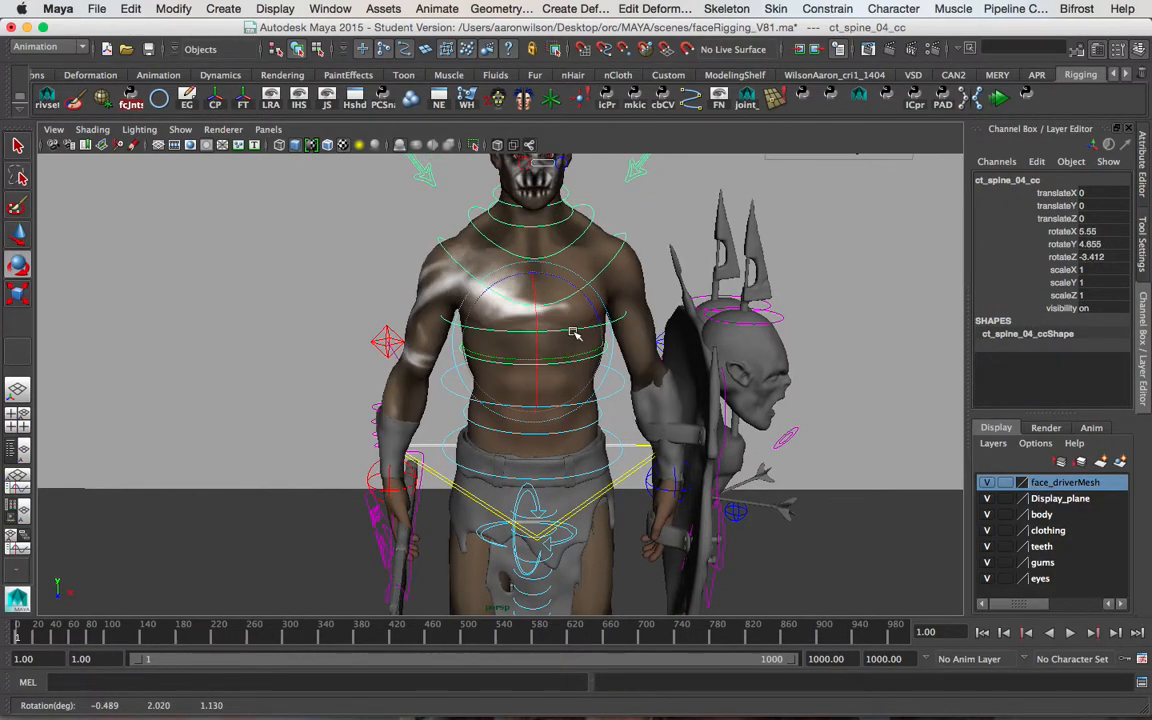
key("ctrl+z")
key("q")
Set the spine_control attribute of the COG control back to 0
middle_click_drag(684, 337, 690, 392, "alt")
left_click_drag(630, 270, 645, 362, "alt")
middle_click_drag(550, 384, 563, 224, "alt")
left_click_drag(374, 332, 420, 314, "alt")
left_click_drag(543, 338, 476, 388, "alt")
left_click(463, 380)
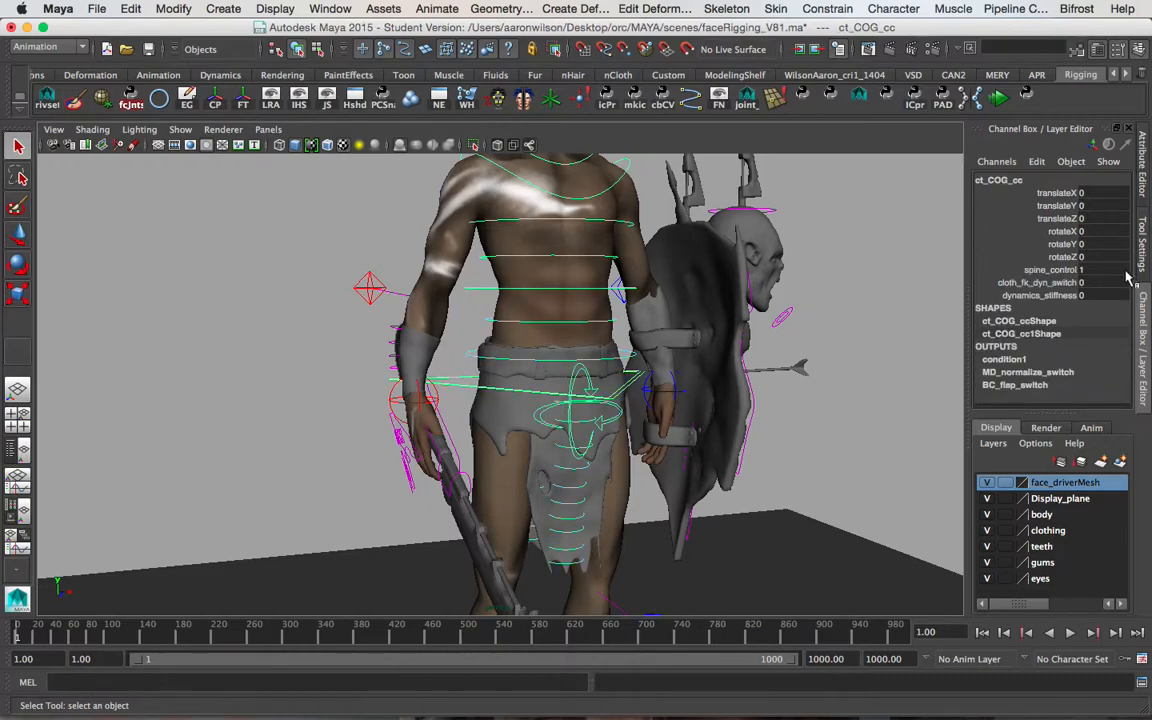
left_click(1039, 284)
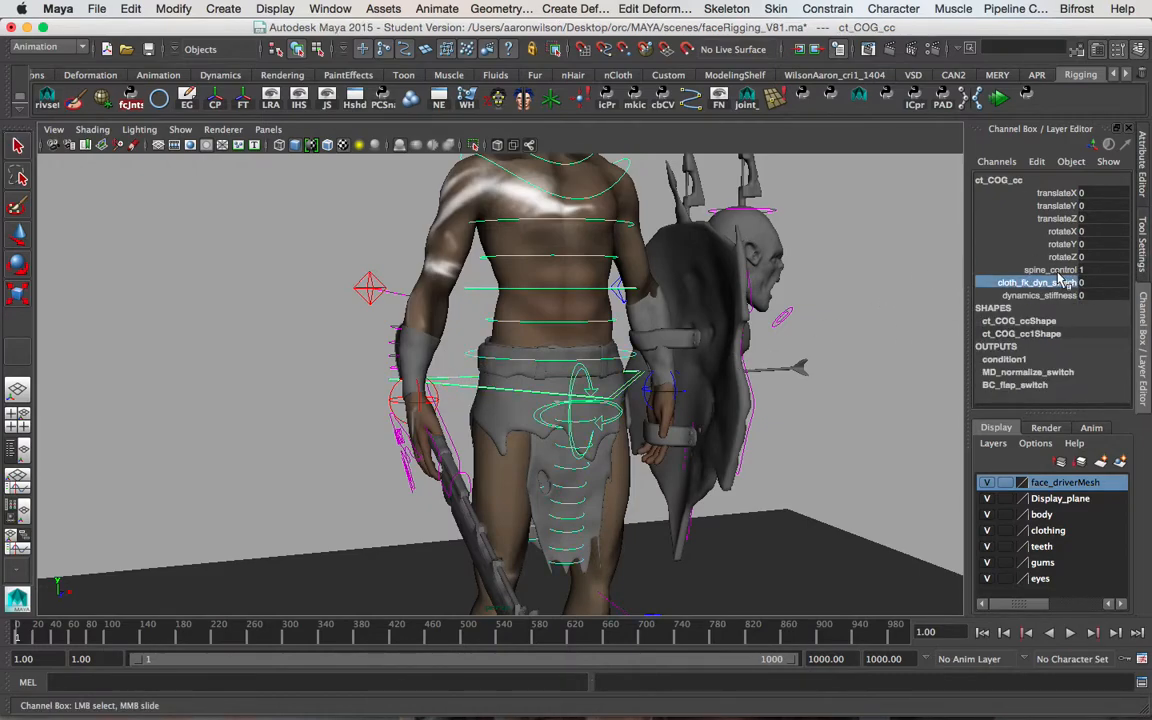
left_click(1050, 270)
left_click_drag(515, 290, 518, 326, "alt")
Test-rotate the lower back-flap controls of the loincloth and undo the rotation
left_click_drag(599, 459, 535, 437, "alt")
middle_click_drag(535, 437, 538, 367, "alt")
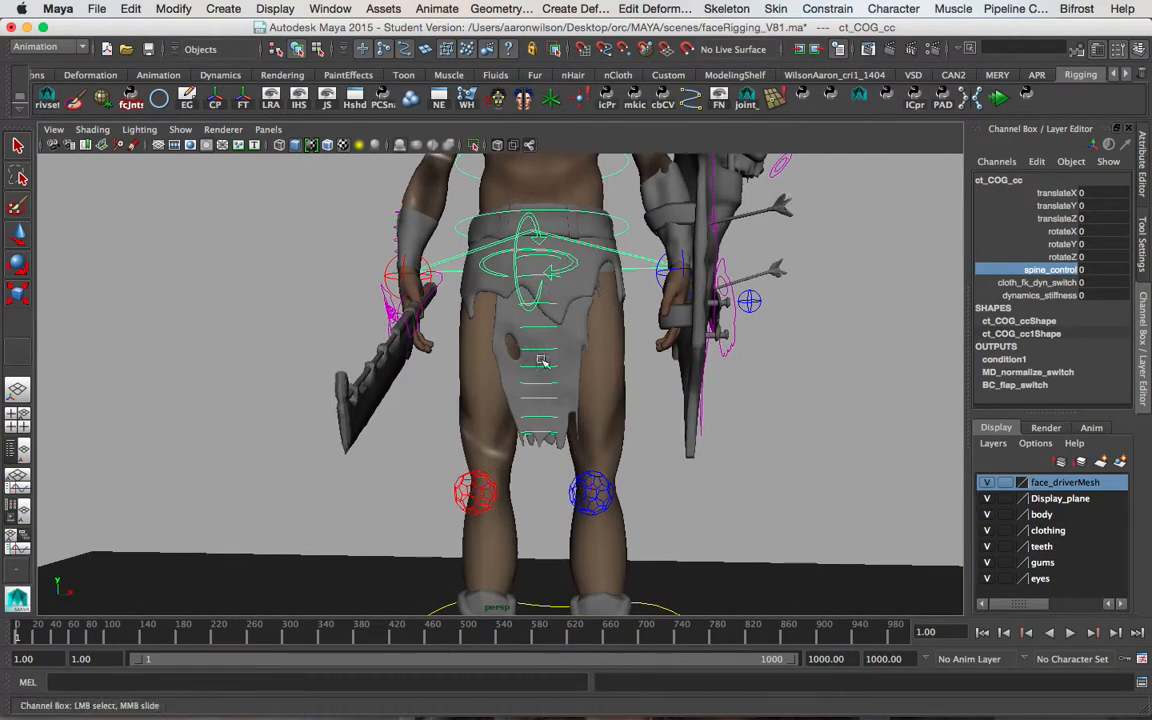
left_click_drag(571, 437, 524, 285, "alt")
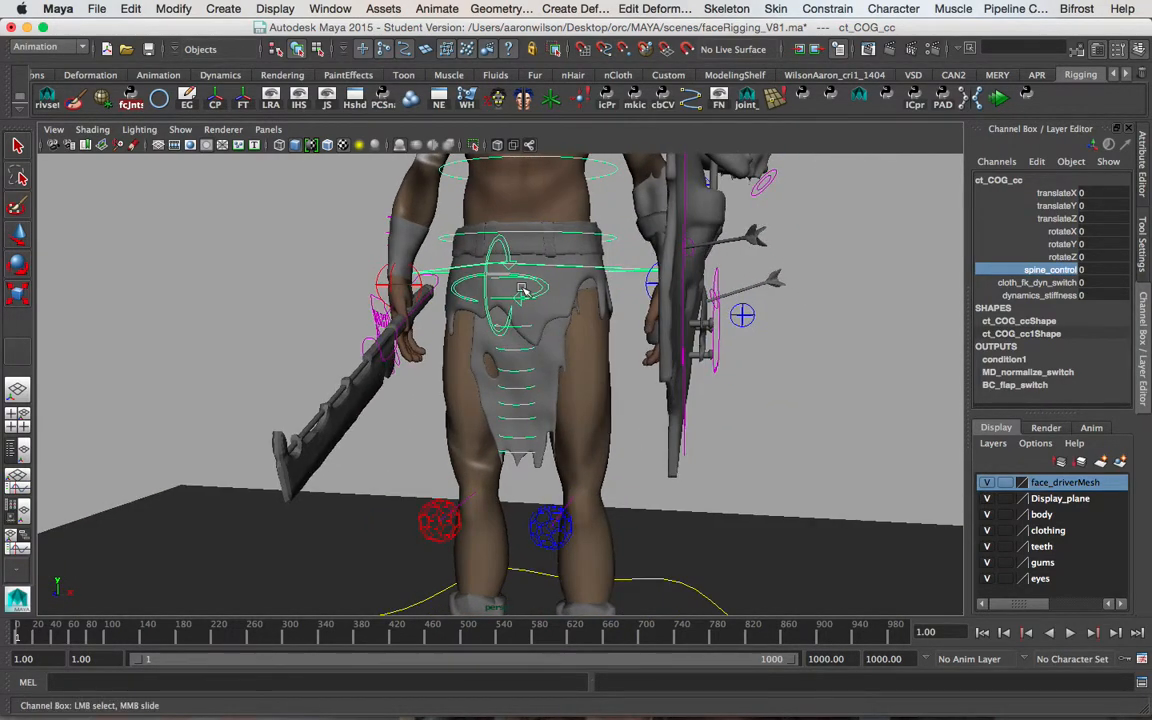
left_click_drag(554, 414, 543, 402, "alt")
middle_click_drag(484, 396, 496, 357, "alt")
right_click_drag(488, 338, 519, 278, "alt")
left_click_drag(561, 362, 628, 389, "alt")
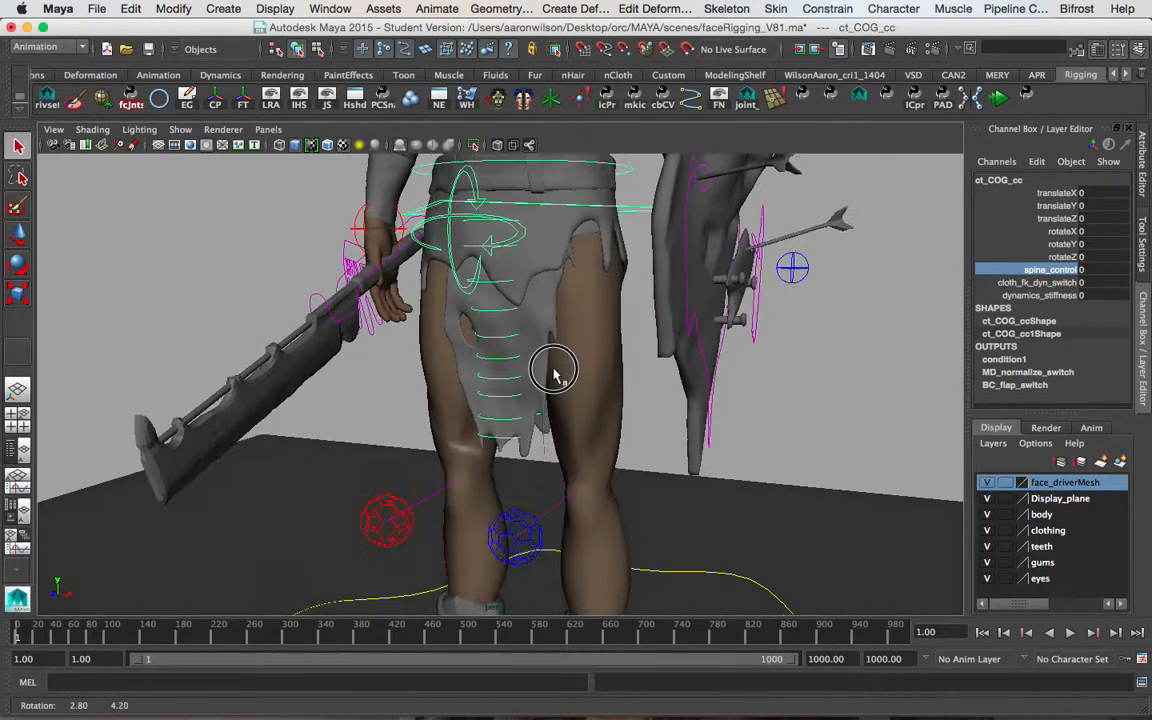
left_click(506, 425)
key("e")
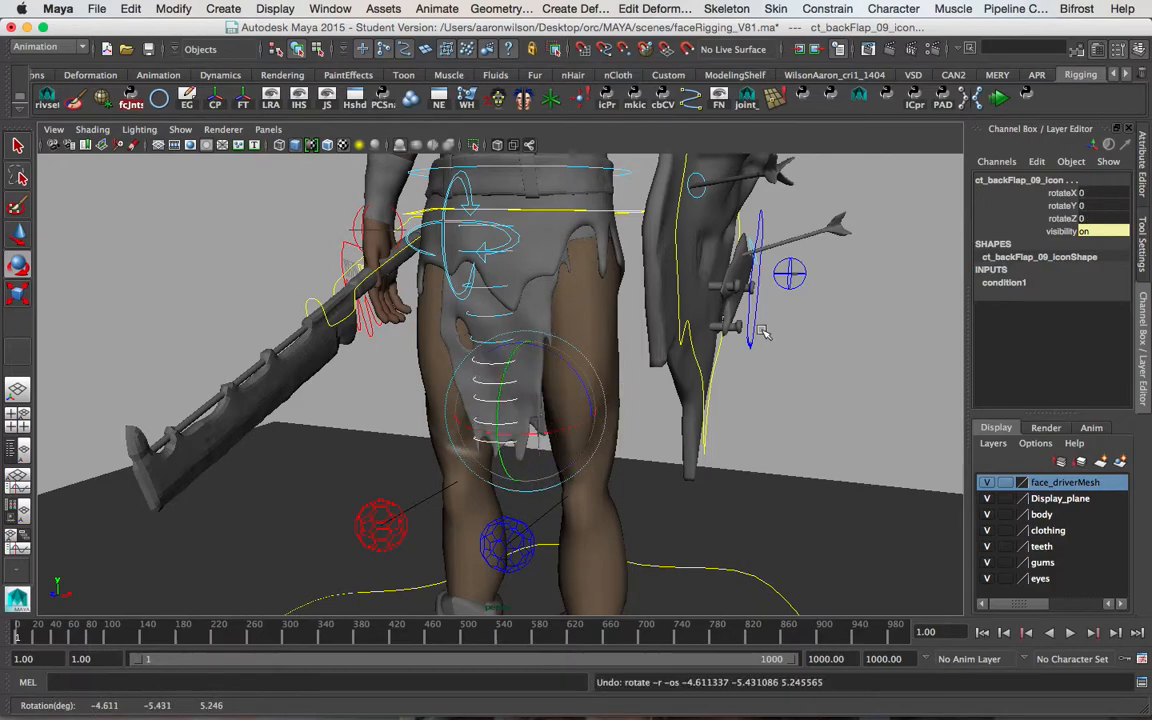
key("q")
key("e")
left_click_drag(538, 396, 556, 393)
key("ctrl+z")
Curl the loincloth's front flap by rotating its lower controls to about X 8.7, Y -14.4 and Z 15
key("q")
left_click(440, 415)
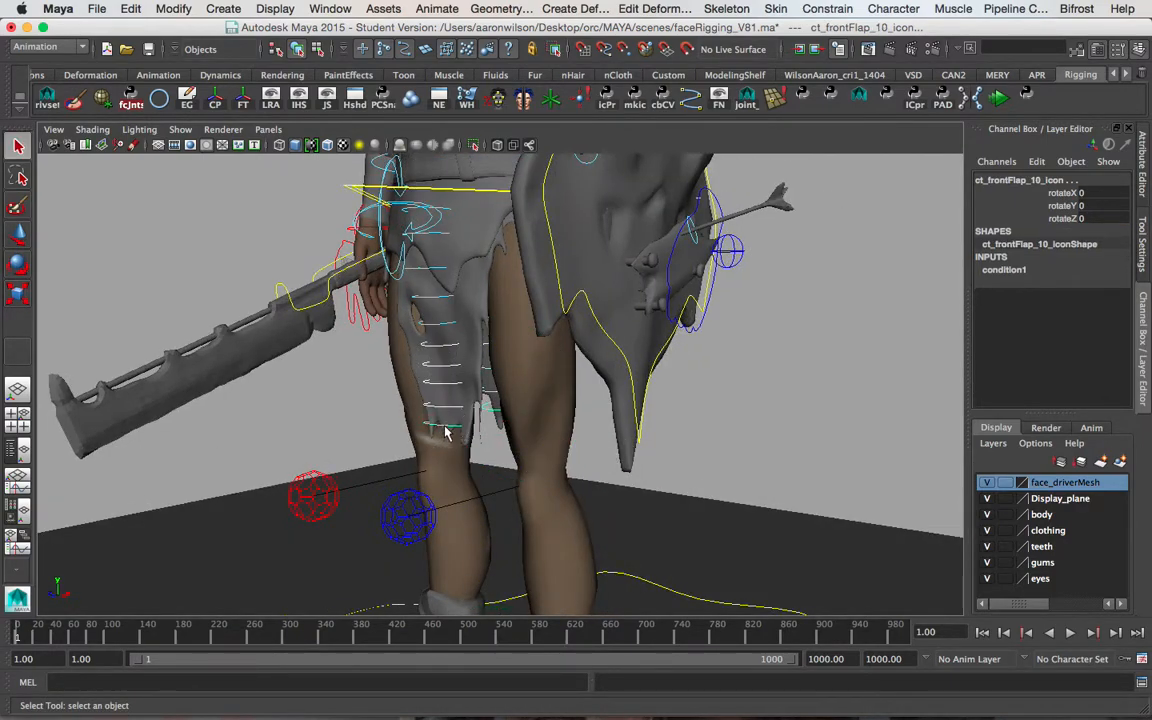
key("e")
left_click_drag(415, 362, 612, 358)
key("q")
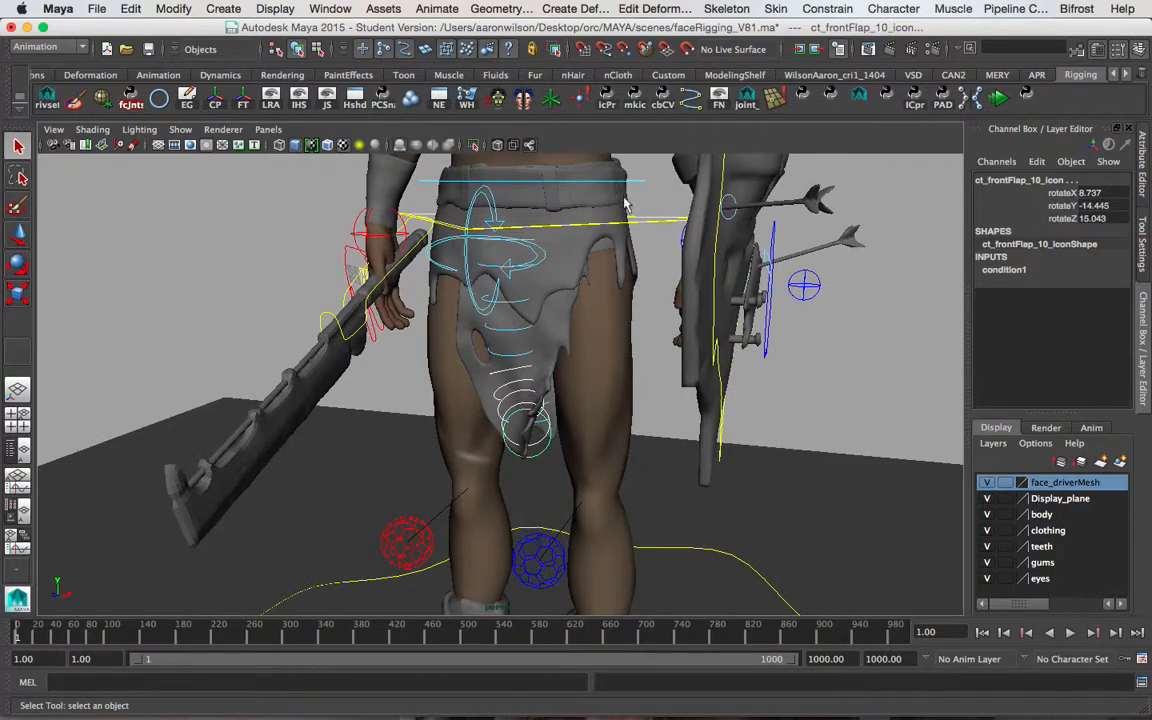
Set the cloth_fk_dyn_switch attribute of the COG control to 5
left_click(686, 220)
left_click(1050, 283)
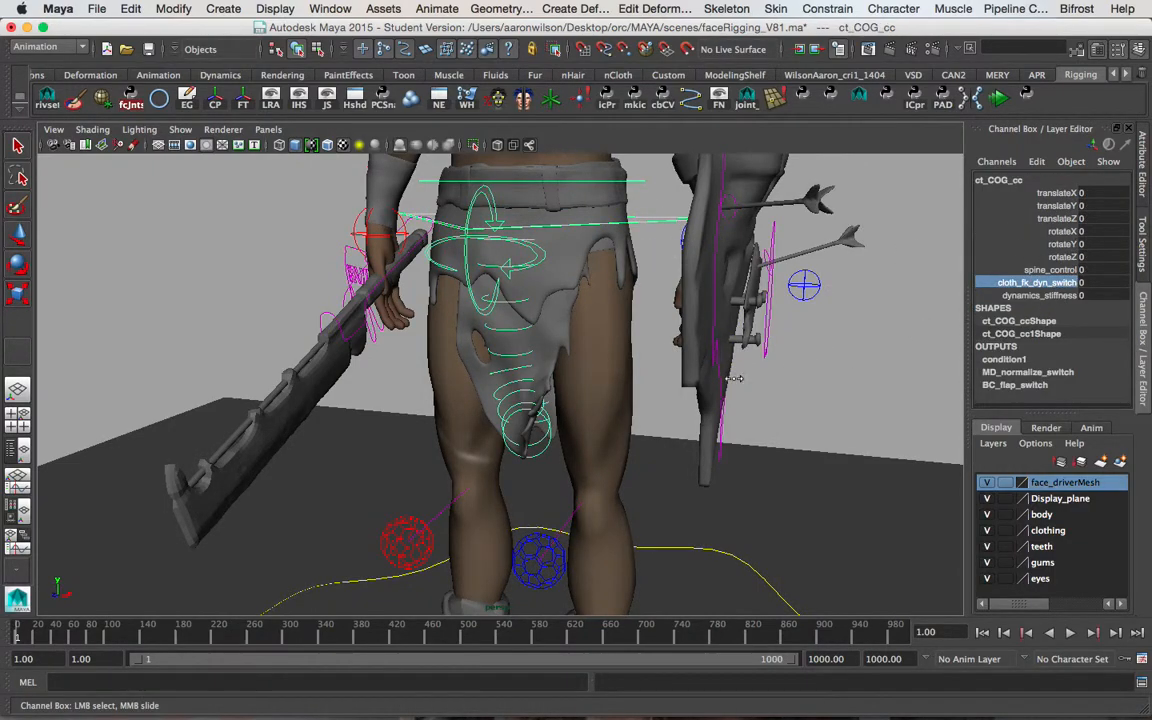
left_click(1103, 285)
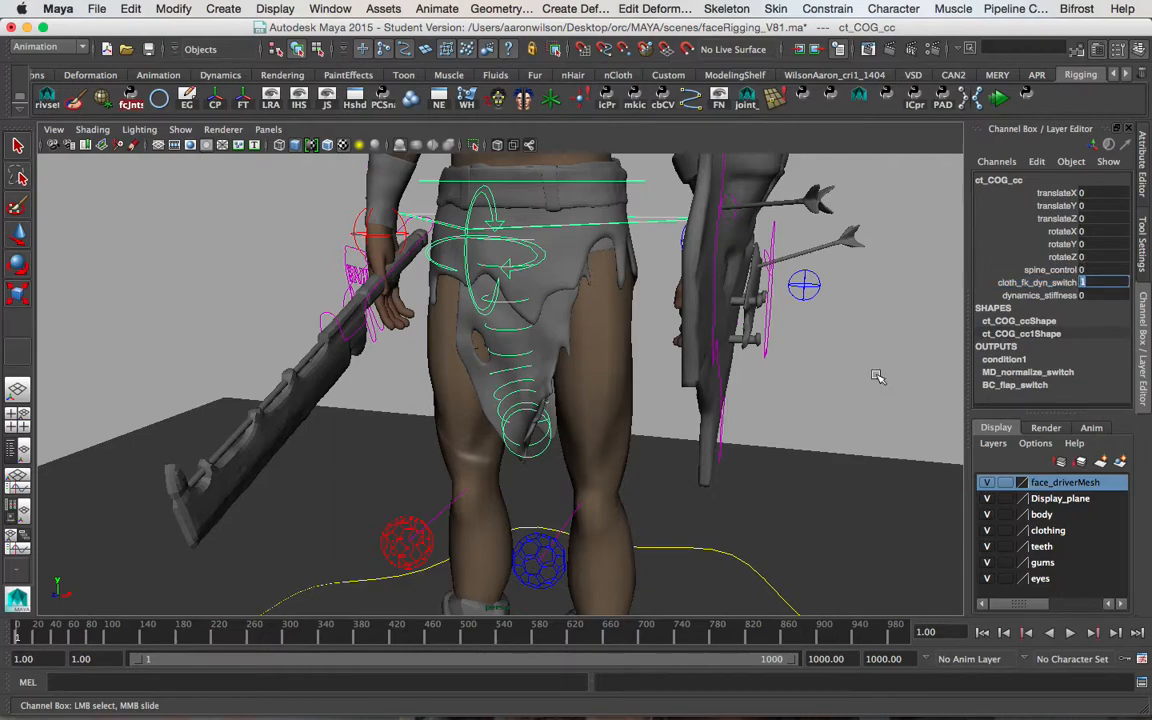
type("5")
key("Return")
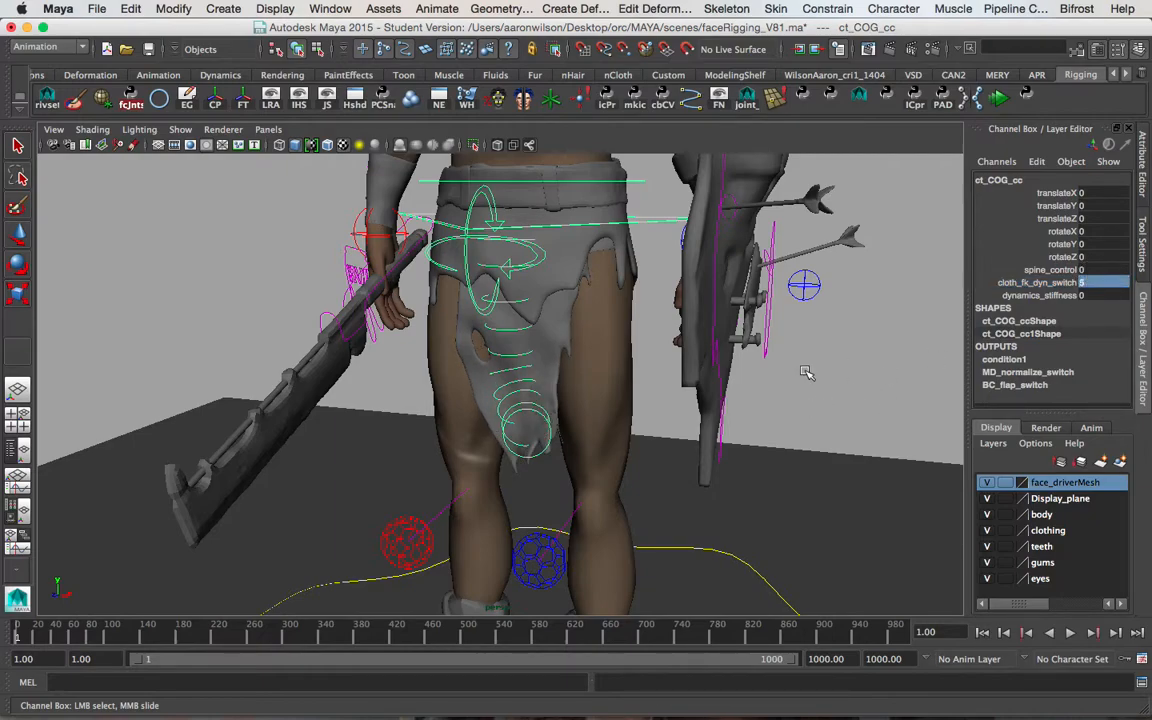
Start interactive playback and view the loincloth's motion from the front and from behind
middle_click_drag(808, 372, 792, 398, "alt")
right_click_drag(792, 398, 618, 392, "alt")
left_click_drag(537, 376, 549, 364, "alt")
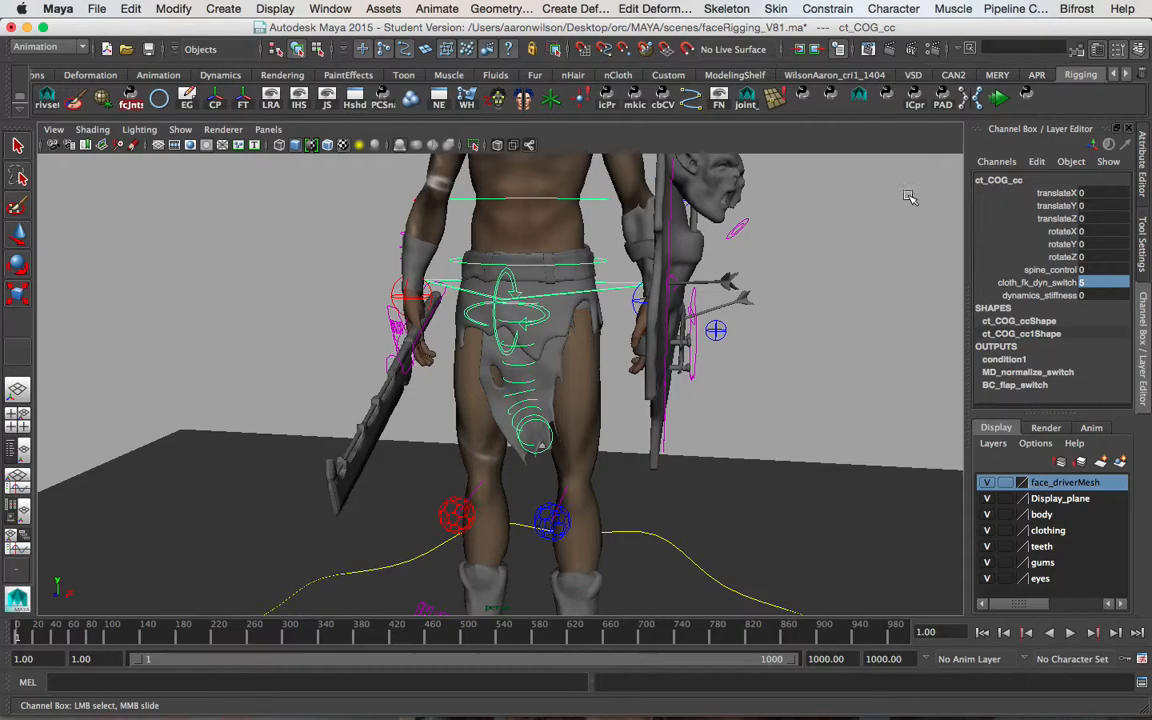
left_click(1000, 98)
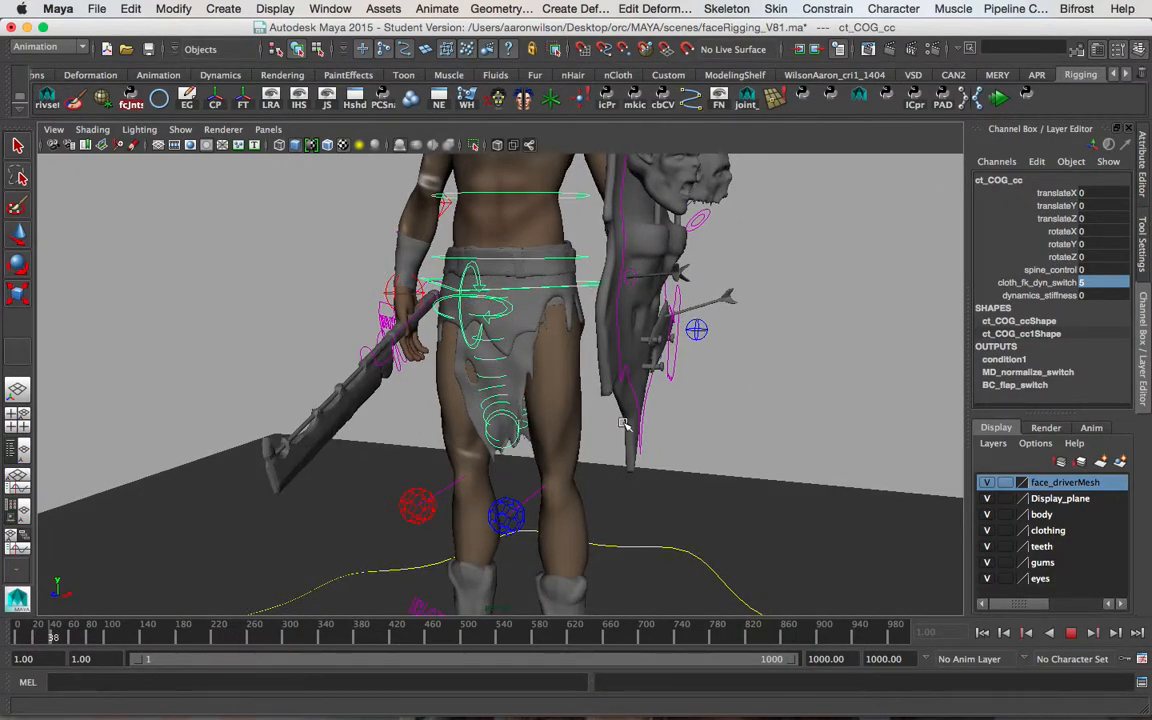
left_click_drag(700, 360, 491, 387, "alt")
Set the COG control's cloth_fk_dyn_switch to 10 while playback runs and view the back flap
left_click(1038, 284)
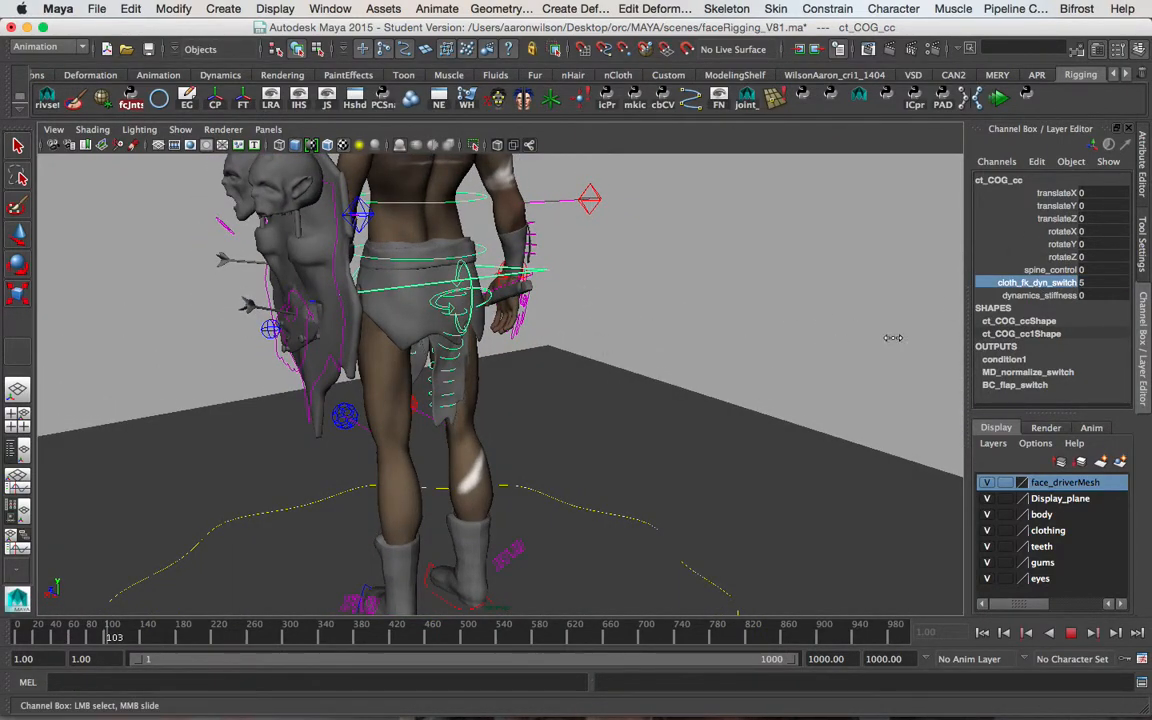
left_click_drag(689, 329, 640, 278, "alt")
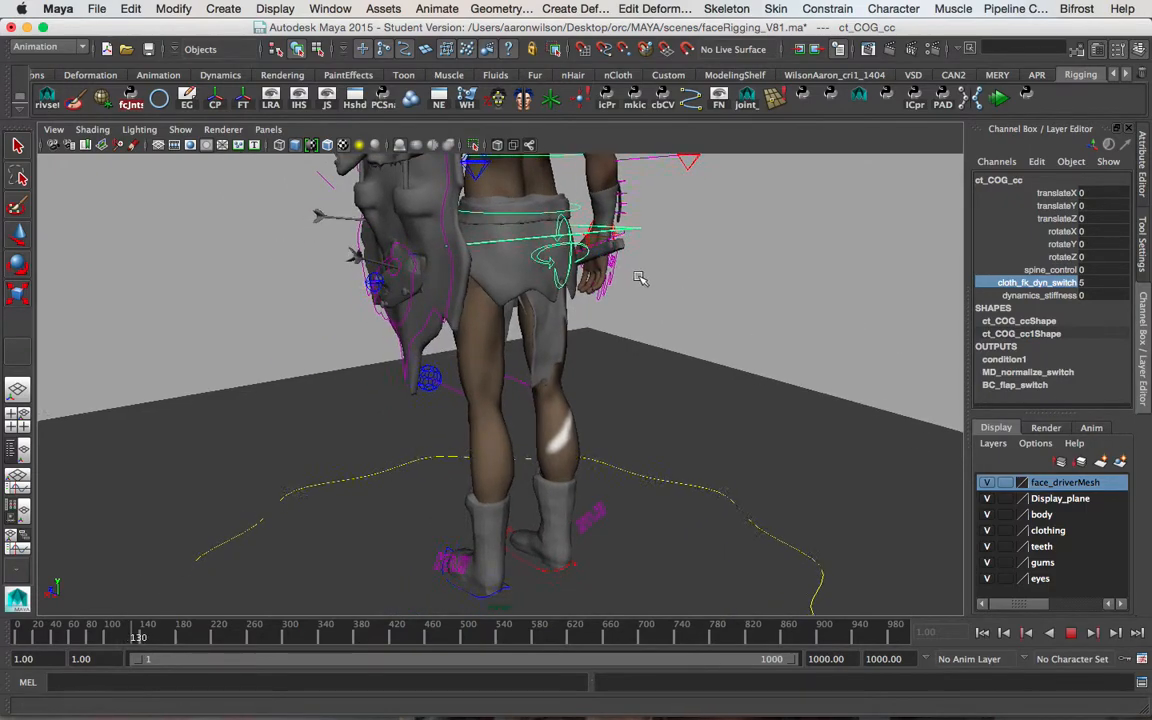
middle_click_drag(640, 278, 640, 337, "alt")
right_click_drag(640, 337, 701, 327, "alt")
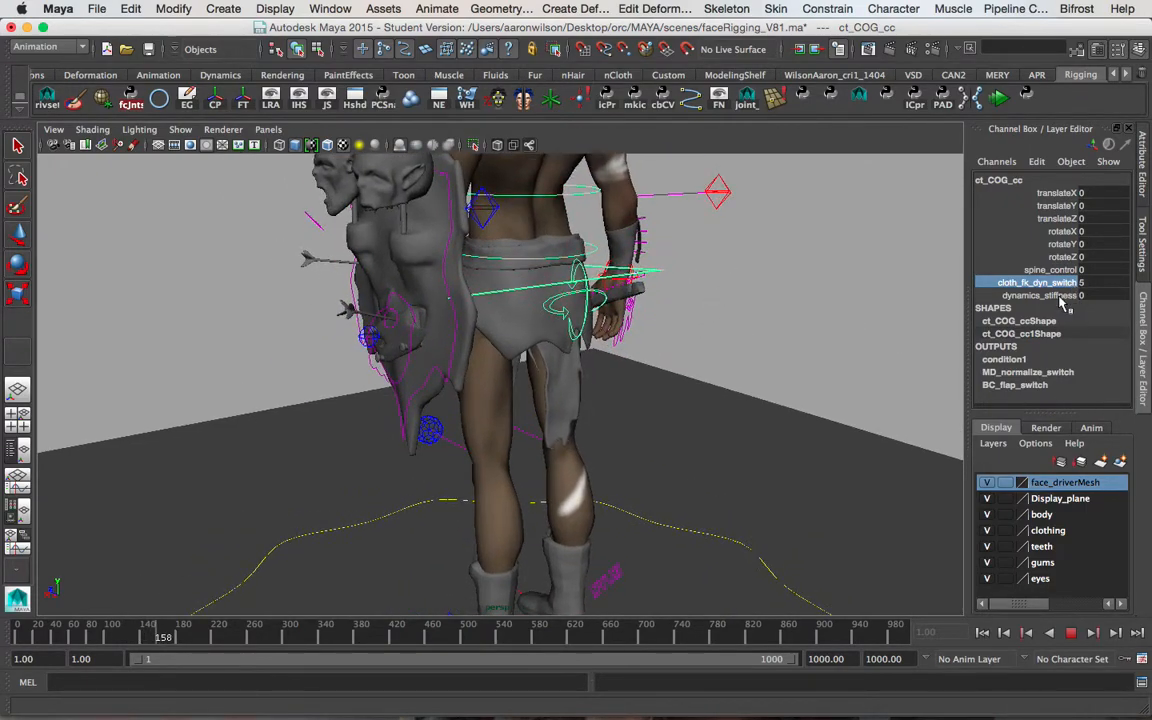
middle_click_drag(802, 309, 795, 355, "alt")
left_click_drag(782, 345, 746, 339, "alt")
Move the COG control to about X 0.32, Y -0.16, Z 0.1 during playback, and stop and rewind to the first frame
key("q")
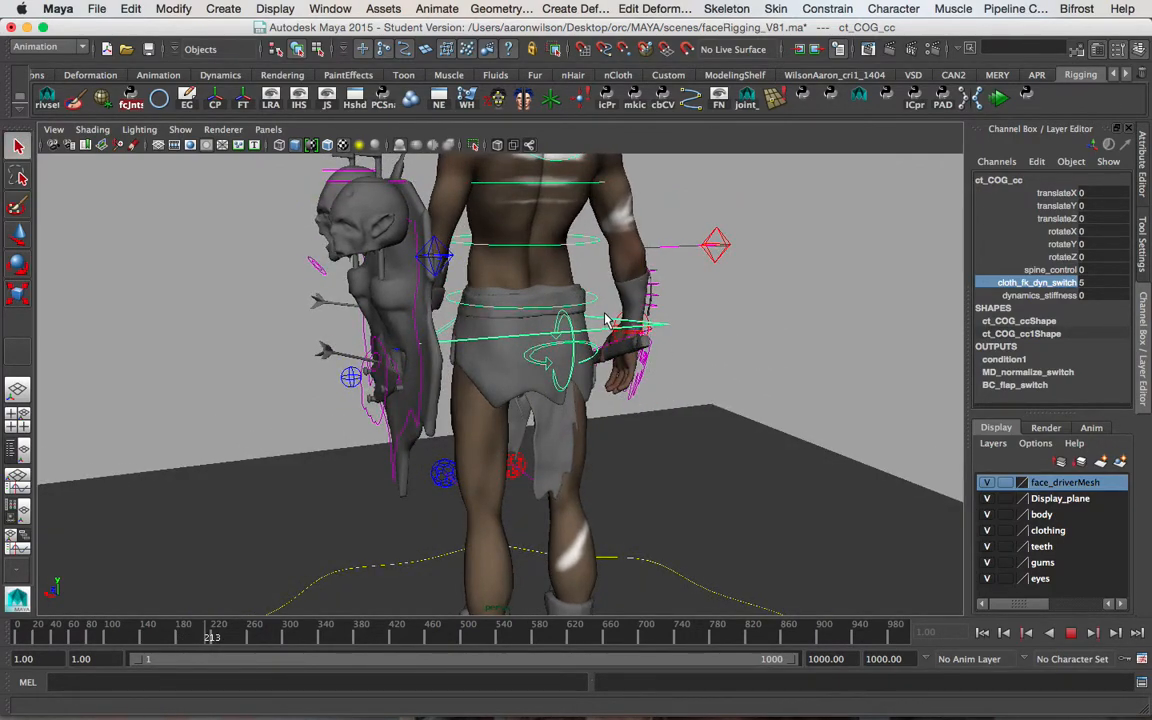
key("e")
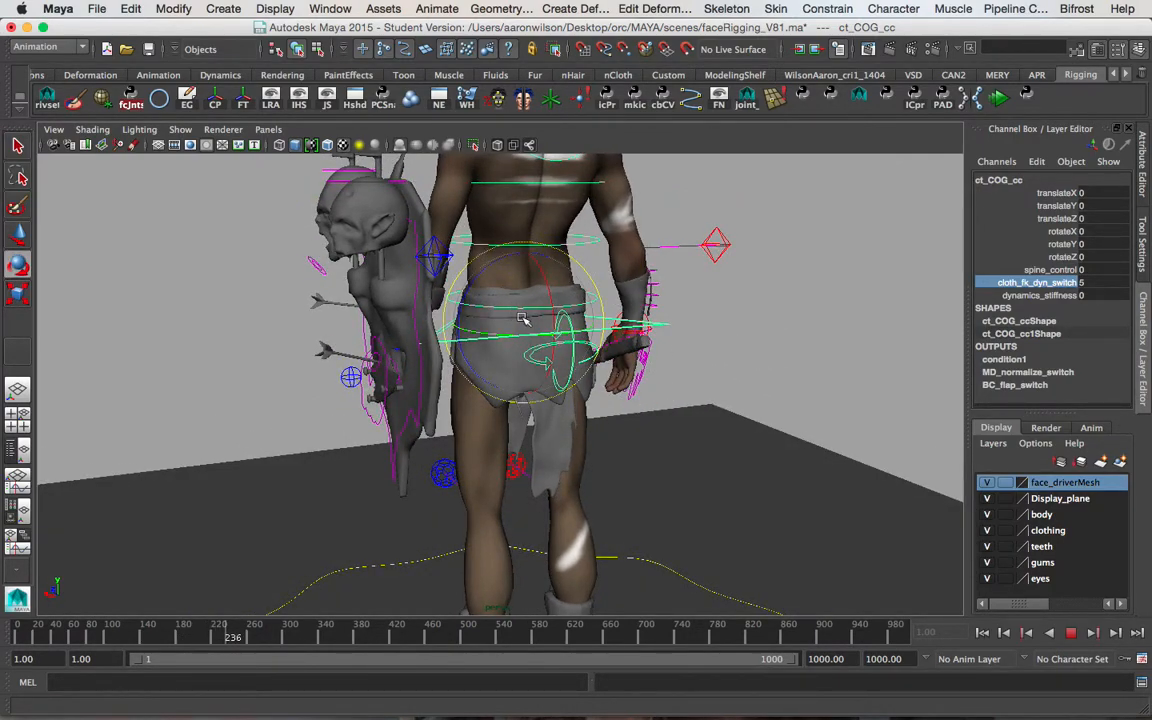
key("w")
mouse_move(500, 318)
left_mouse_down()
mouse_move(521, 327)
mouse_move(497, 335)
mouse_move(545, 330)
mouse_move(493, 330)
mouse_move(515, 330)
left_mouse_up()
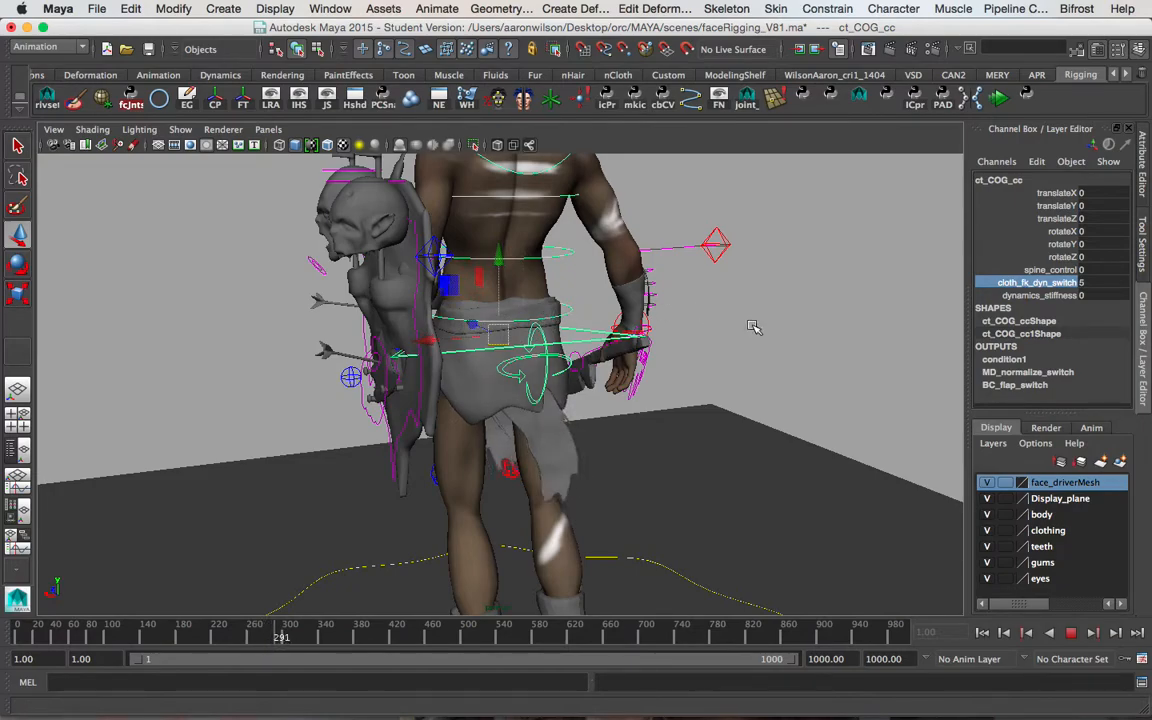
key("Escape")
left_click(983, 634)
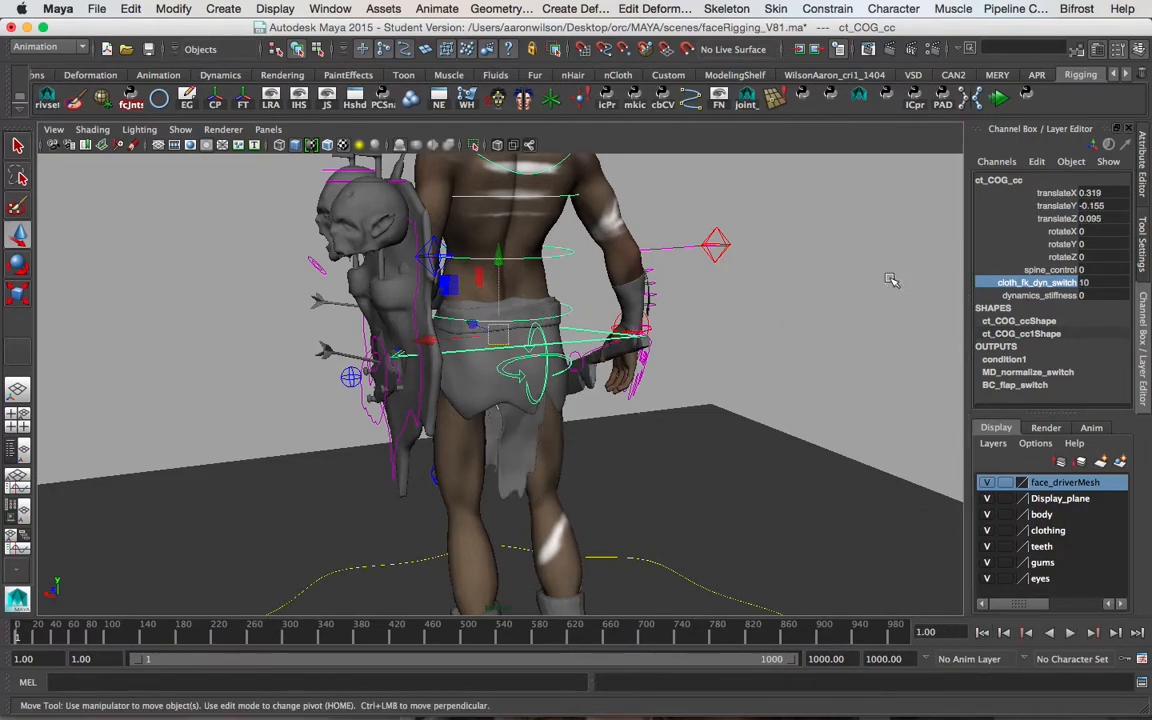
Set the COG control's cloth_fk_dyn_switch to 0 and reset its translate X, Y and Z channels
left_click(1034, 284)
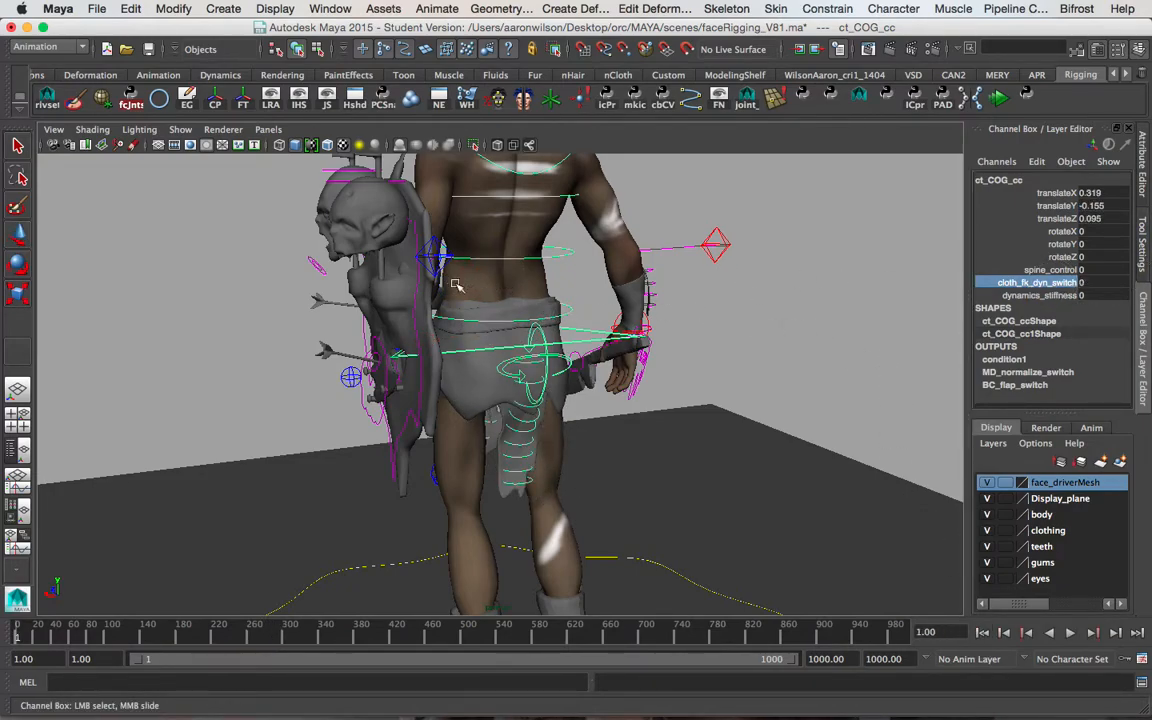
left_click(728, 316)
left_click_drag(728, 316, 957, 329, "alt")
left_click_drag(741, 381, 365, 300, "alt")
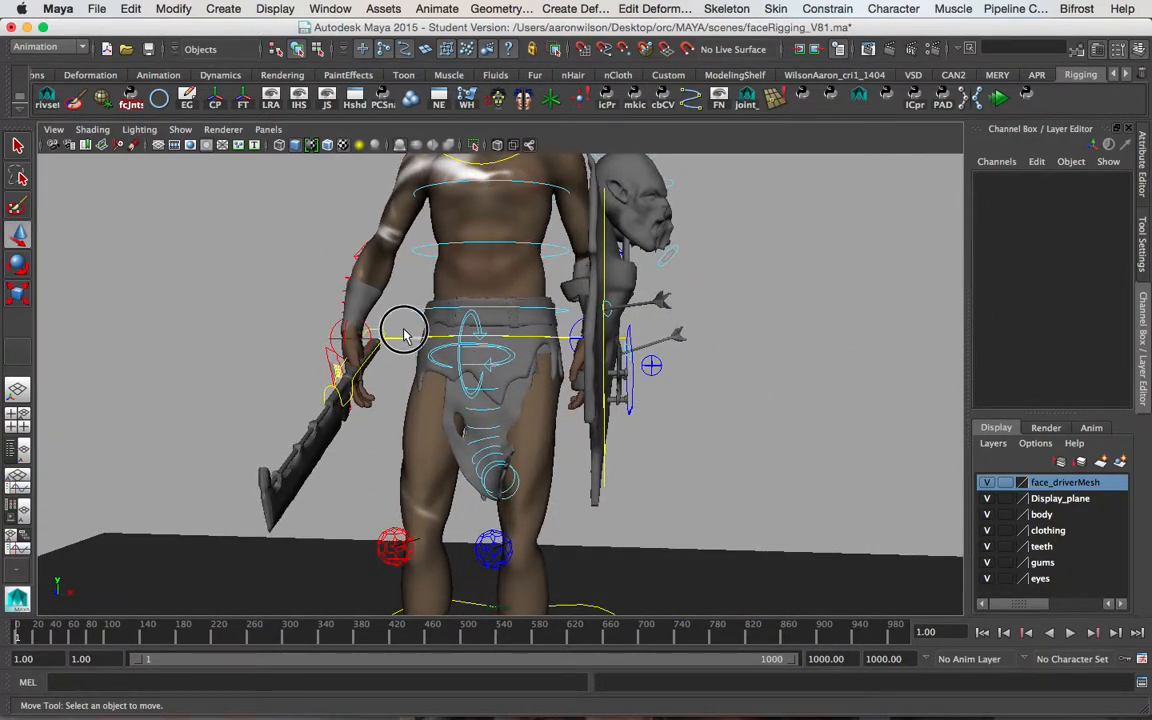
left_click(403, 333)
left_click_drag(1106, 193, 1105, 218)
key("Return")
left_click(683, 381)
Select the sword's control at the orc's right hand and set its hand_world_follow to 10
left_click_drag(414, 404, 468, 402, "alt")
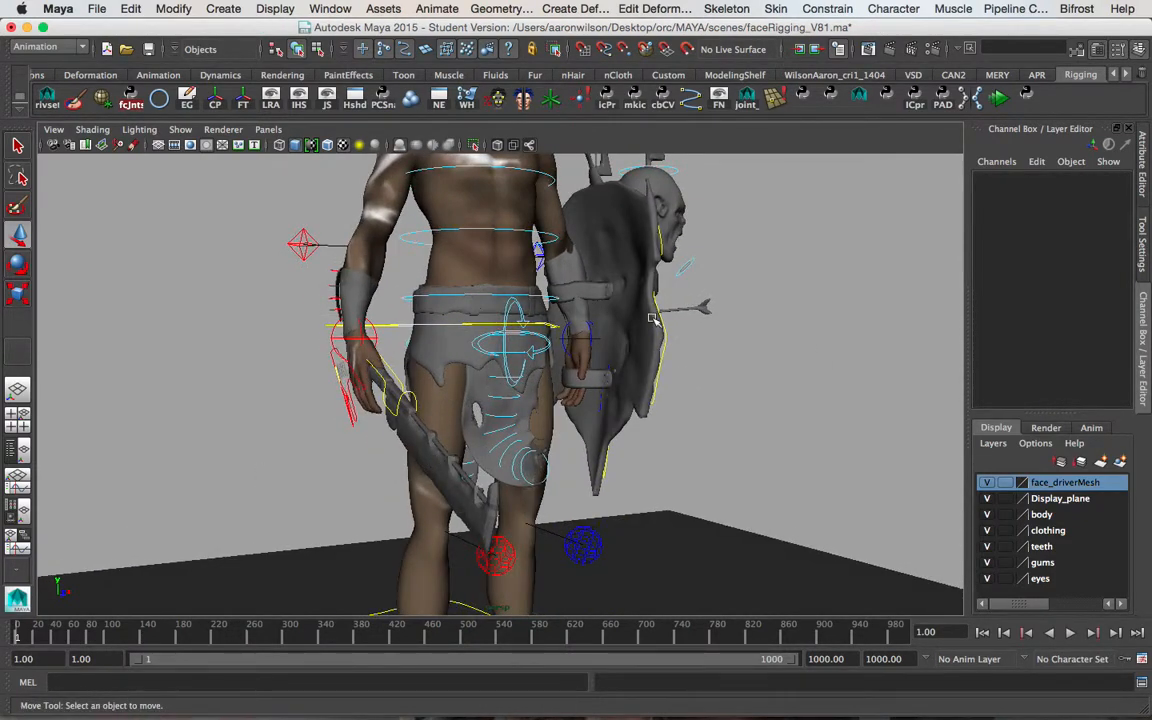
middle_click_drag(240, 365, 301, 320, "alt")
right_click_drag(301, 320, 438, 304, "alt")
left_click_drag(434, 326, 391, 304, "alt")
left_click(306, 270)
middle_click_drag(446, 355, 384, 296, "alt")
key("q")
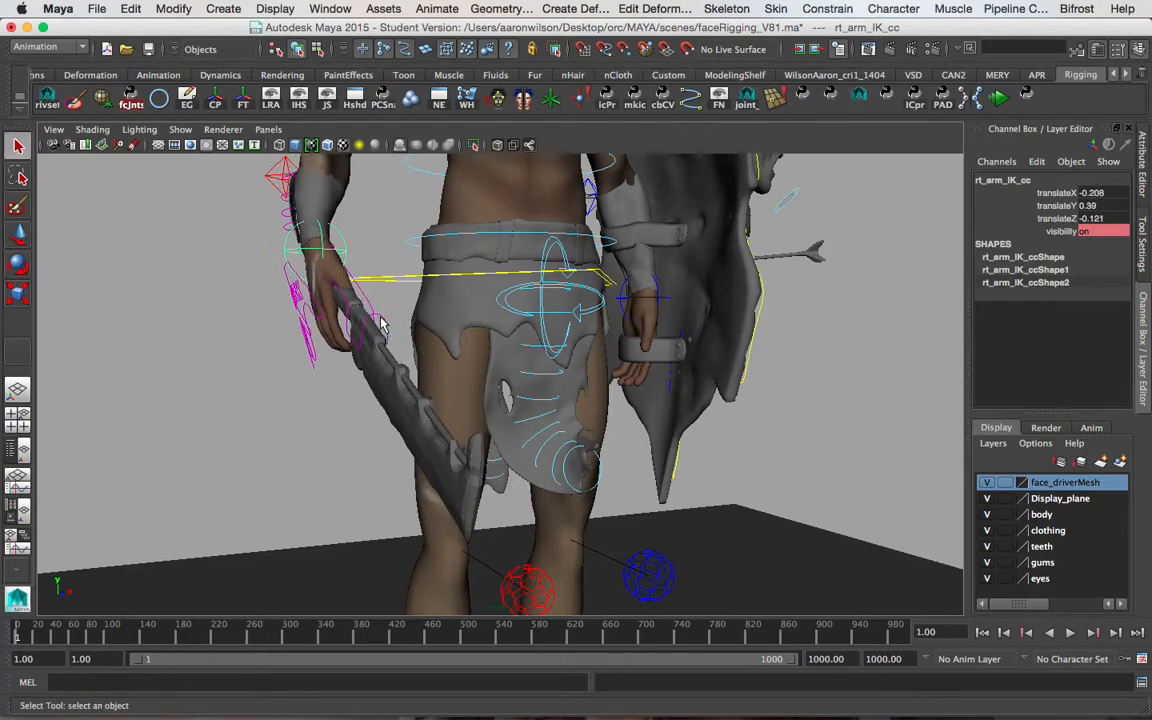
left_click(380, 315)
left_click(1032, 321)
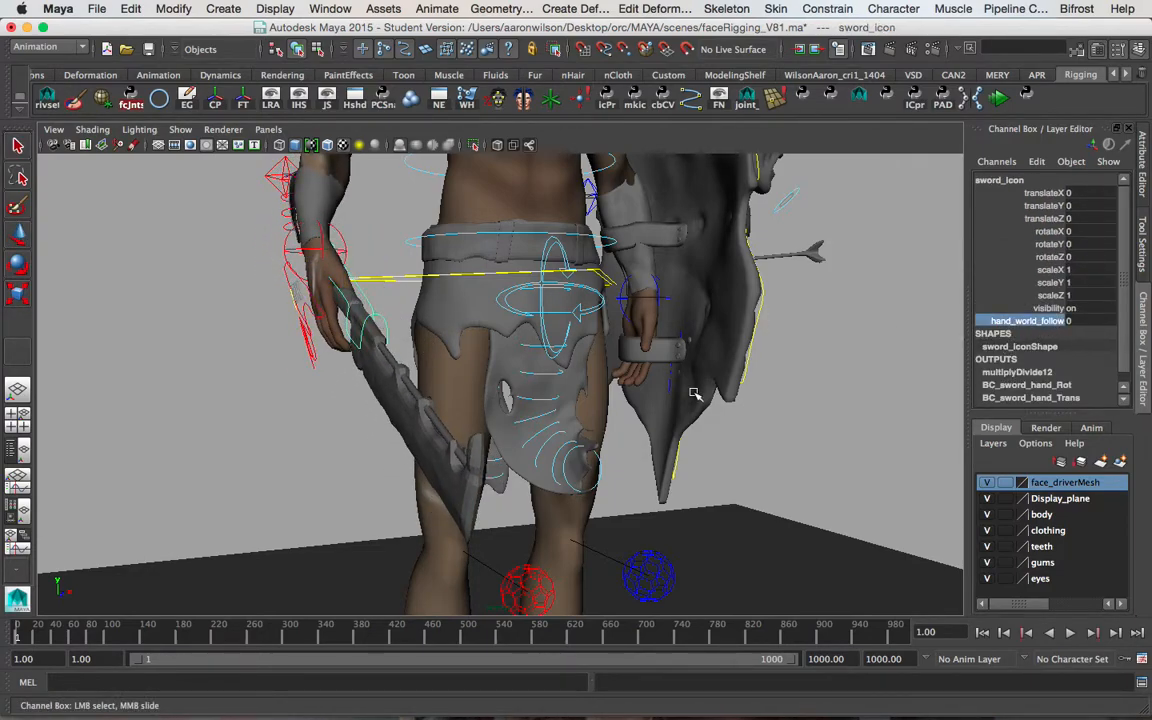
middle_click_drag(515, 375, 866, 384)
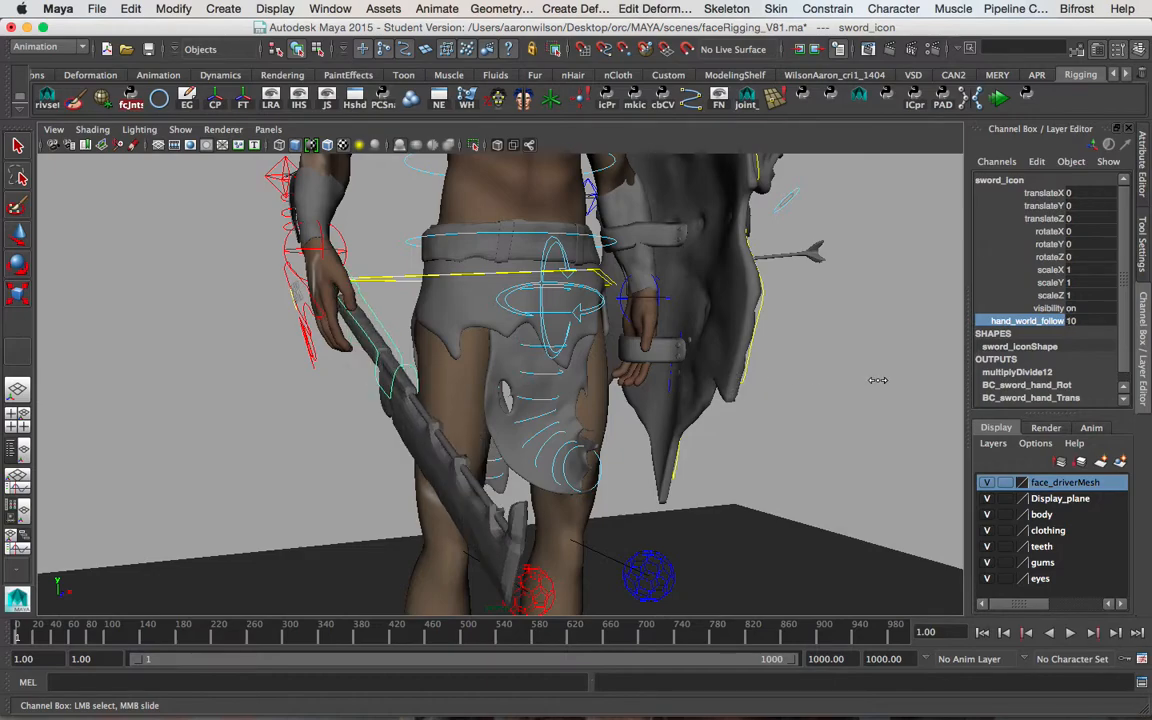
Move the sword control down, away from the orc's right hand
left_click_drag(767, 395, 712, 402, "alt")
key("q")
key("w")
middle_click_drag(396, 408, 404, 467)
Move the right arm IK control by about 0.10, -0.09 and 0.01 to test the sword's following, and undo the move
key("q")
left_click(337, 258)
key("w")
mouse_move(452, 306)
middle_mouse_down()
mouse_move(470, 307)
mouse_move(440, 300)
middle_mouse_up()
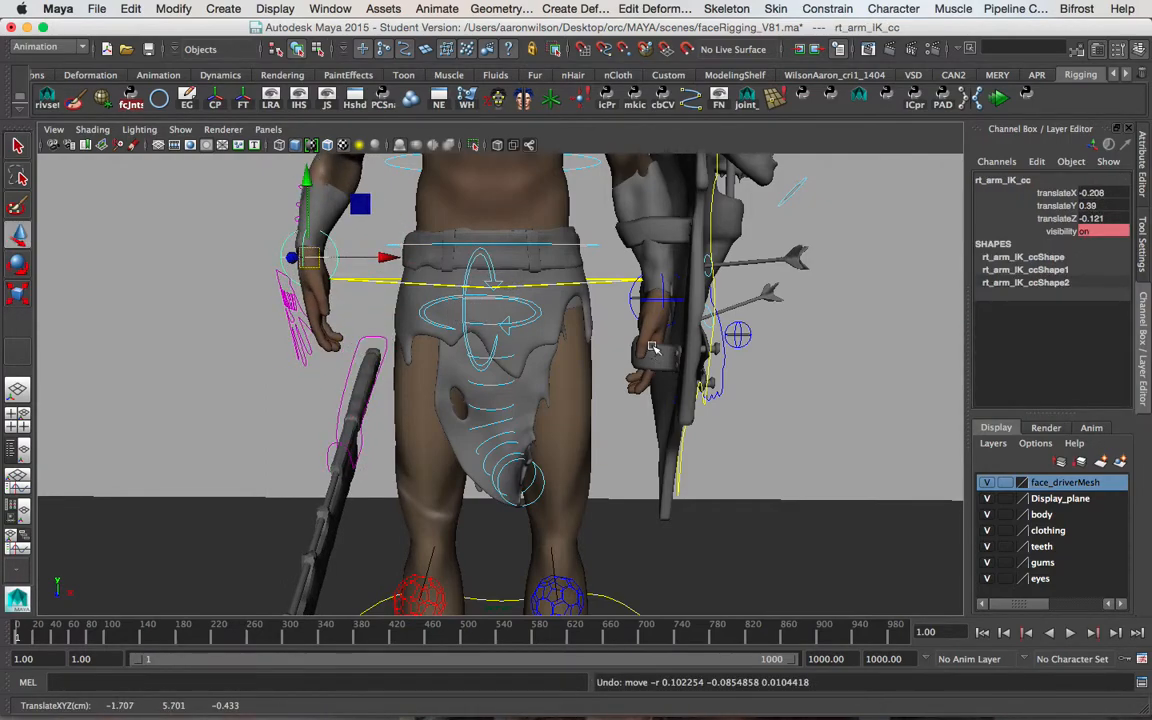
Select the shield's main control, raise its follow_hand_world to 10 and return it to 0
left_click_drag(828, 380, 836, 383, "alt")
middle_click_drag(836, 383, 709, 366, "alt")
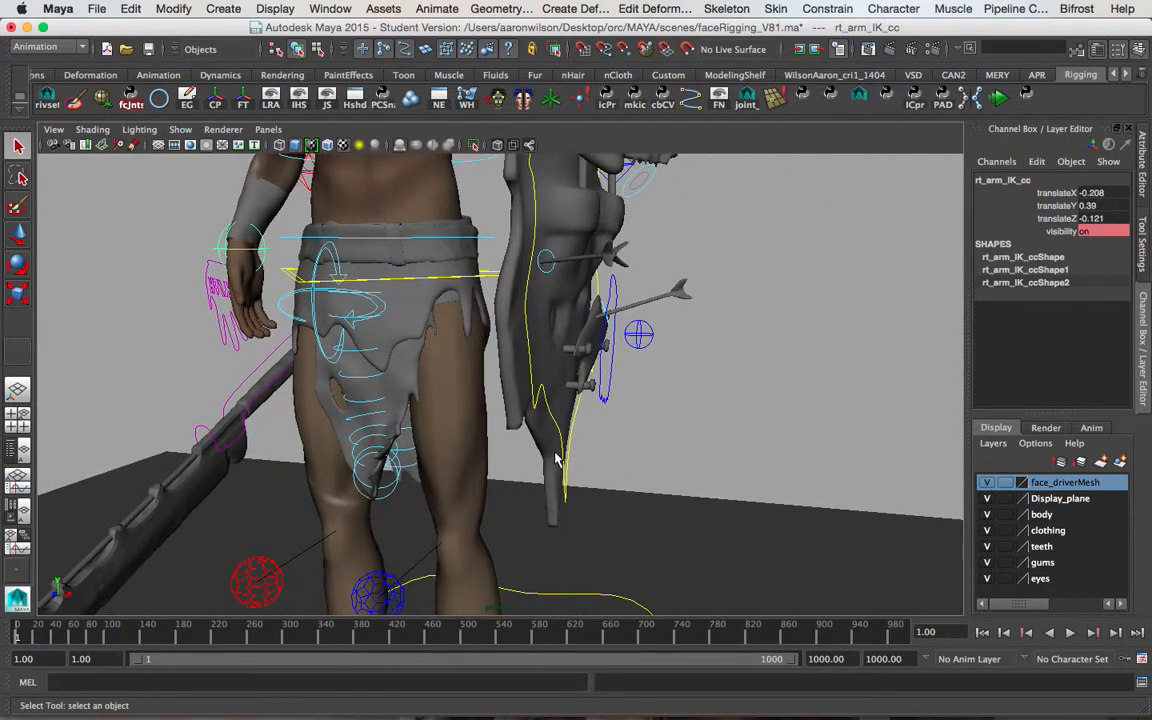
left_click(567, 470)
left_click_drag(712, 419, 927, 337, "alt")
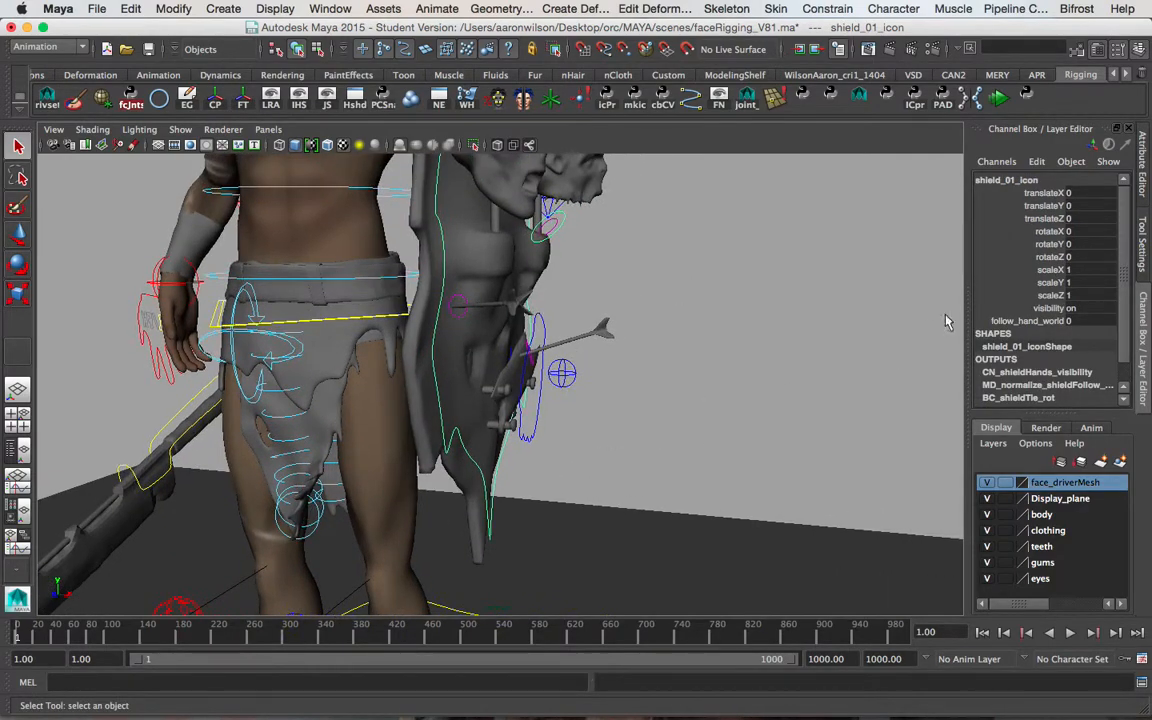
left_click(1018, 321)
middle_click_drag(345, 368, 580, 406)
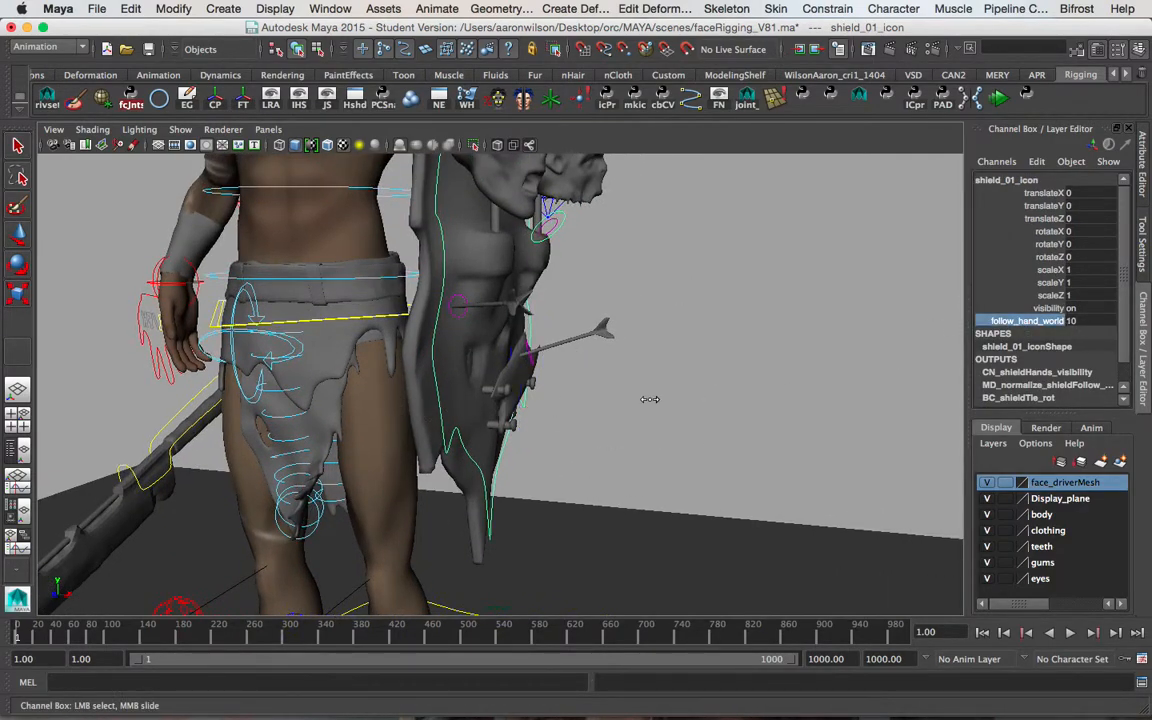
middle_click_drag(470, 407, 334, 404)
Move the left arm IK control beside the shield to test how the shield and hand follow, and undo the move
left_click_drag(656, 368, 540, 374, "alt")
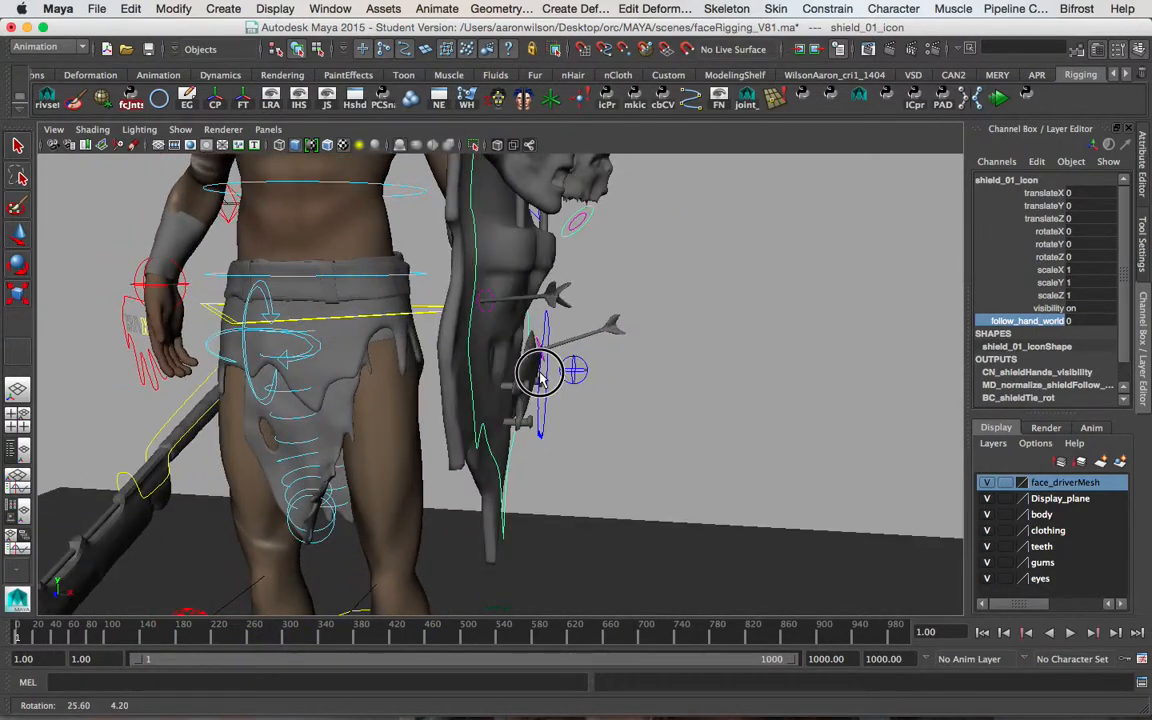
left_click(528, 349)
left_click_drag(610, 391, 634, 417, "alt")
key("w")
middle_click_drag(687, 425, 692, 394)
key("z")
key("q")
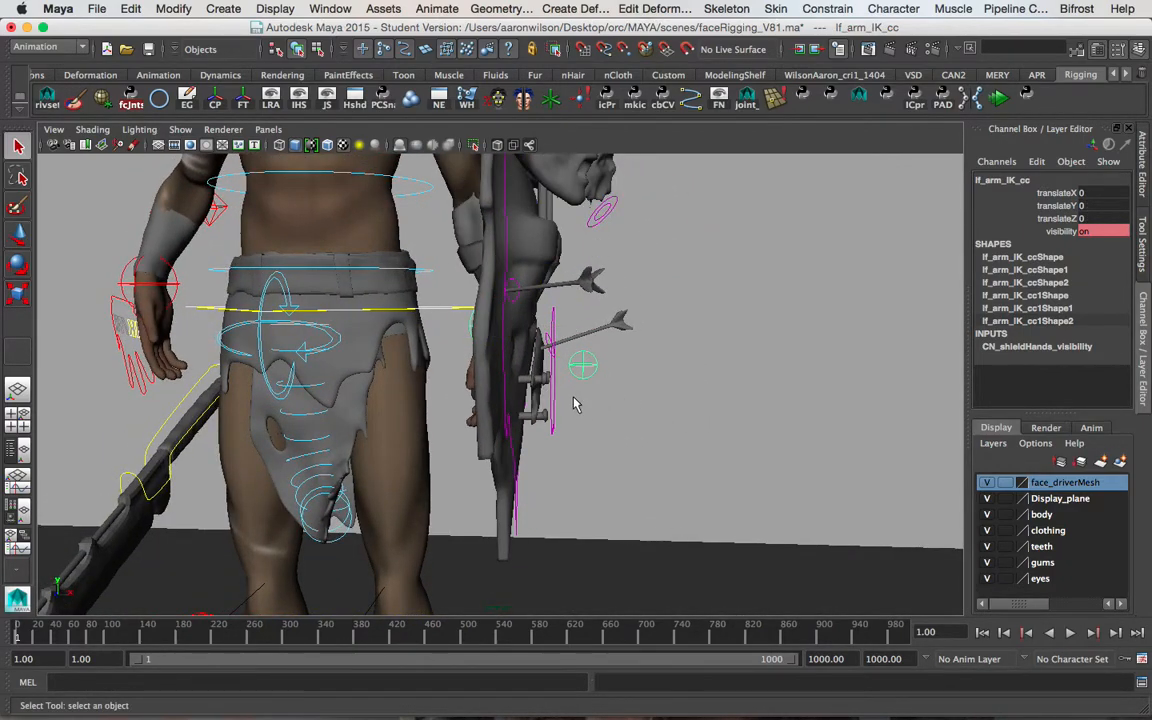
Select the left hand control and examine its index, middle, ring, pinky and thumb attributes
left_click_drag(575, 403, 494, 362, "alt")
left_click(551, 401)
mouse_move(695, 355)
left_mouse_down("alt")
mouse_move(594, 383)
mouse_move(693, 357)
left_mouse_up("alt")
mouse_move(565, 366)
left_mouse_down("alt")
mouse_move(586, 399)
mouse_move(575, 379)
left_mouse_up("alt")
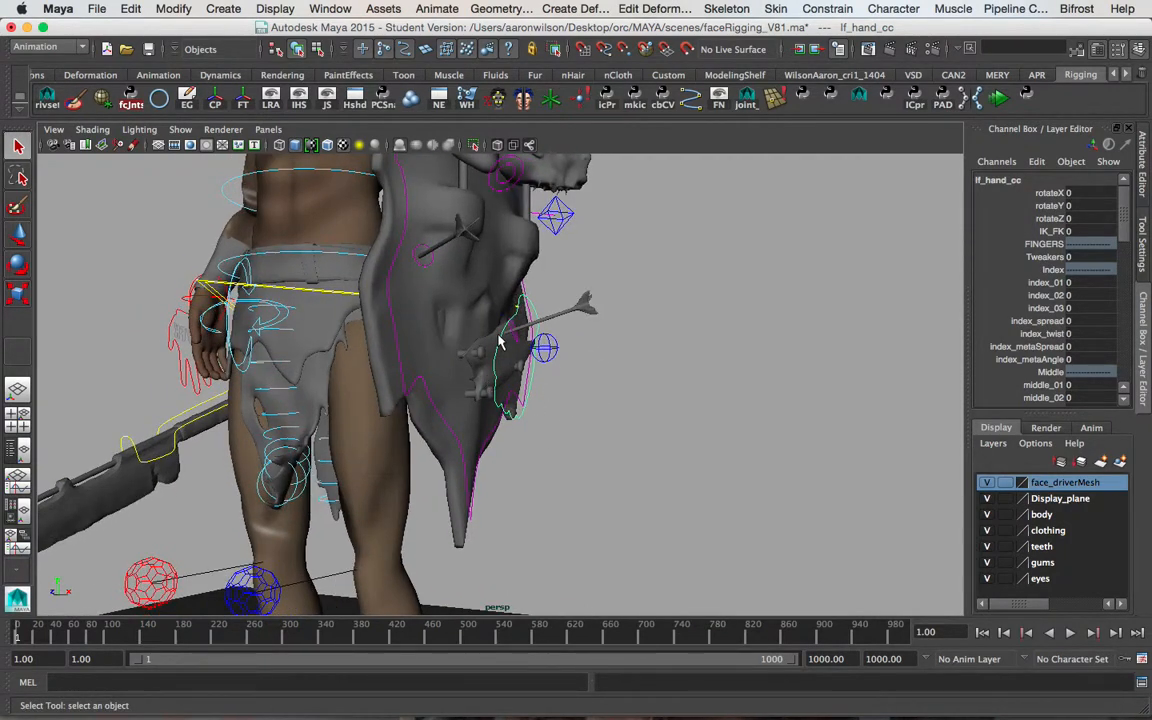
left_click_drag(505, 412, 656, 316, "alt")
scroll(1081, 265, "down", 5)
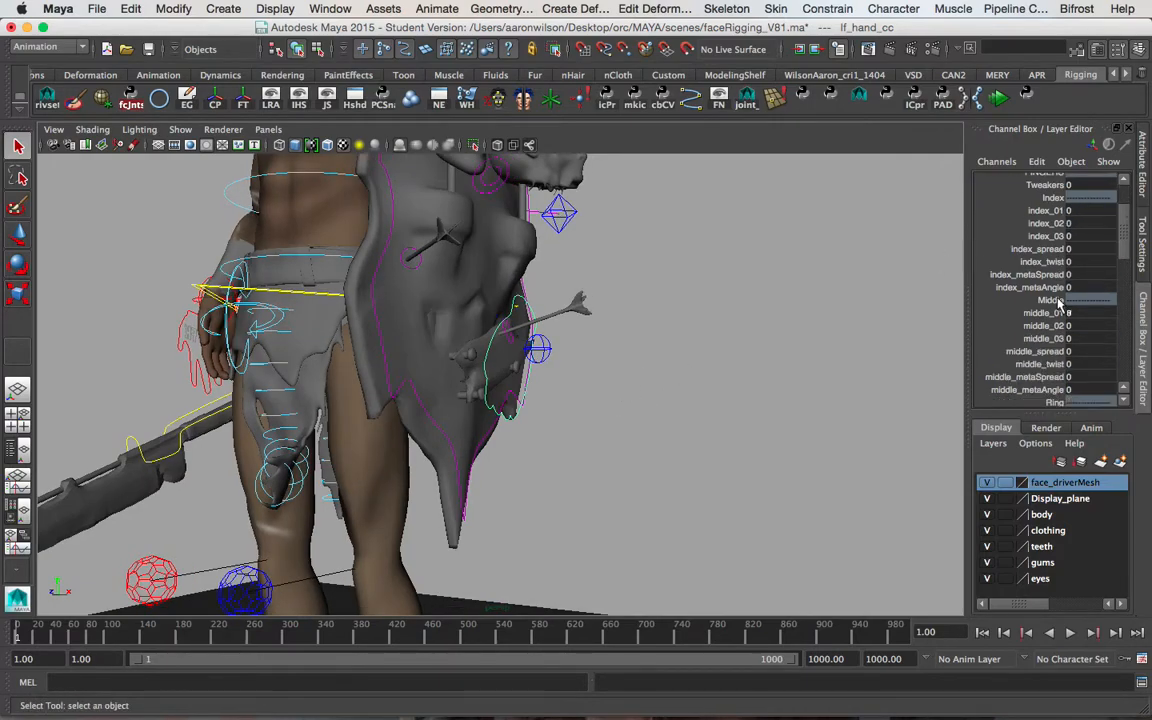
mouse_move(296, 428)
left_mouse_down("alt")
mouse_move(458, 432)
mouse_move(310, 420)
left_mouse_up("alt")
left_click(118, 340)
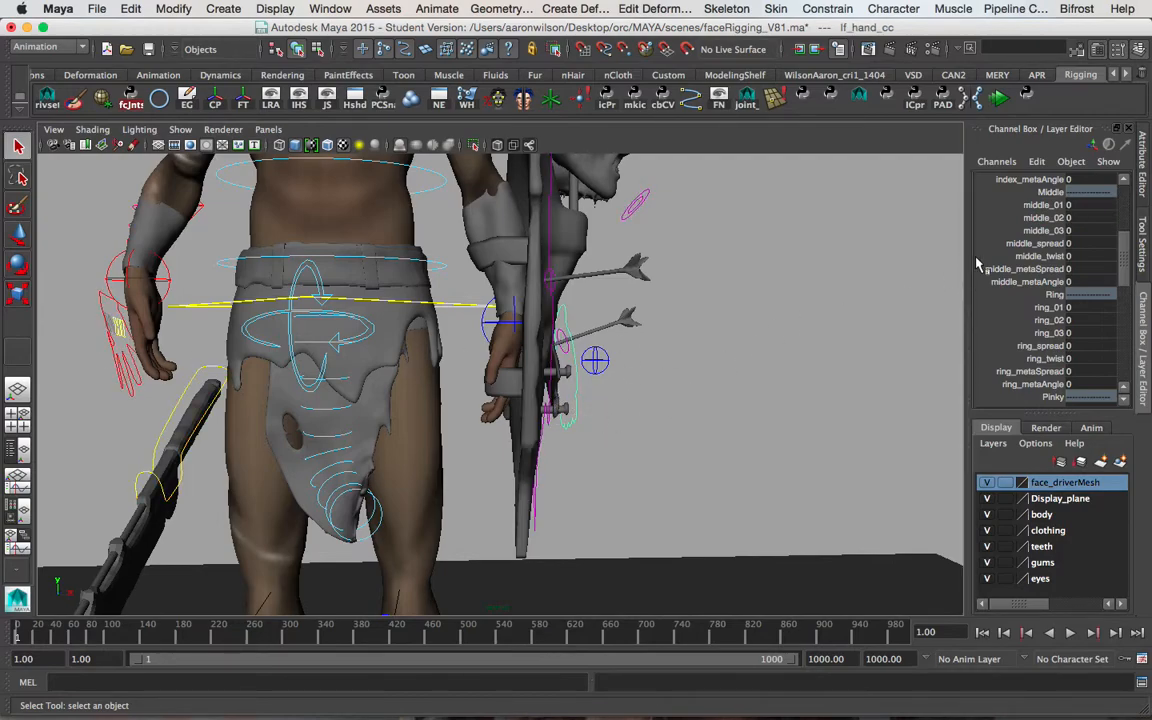
scroll(1045, 310, "down", 1)
scroll(1052, 332, "down", 2)
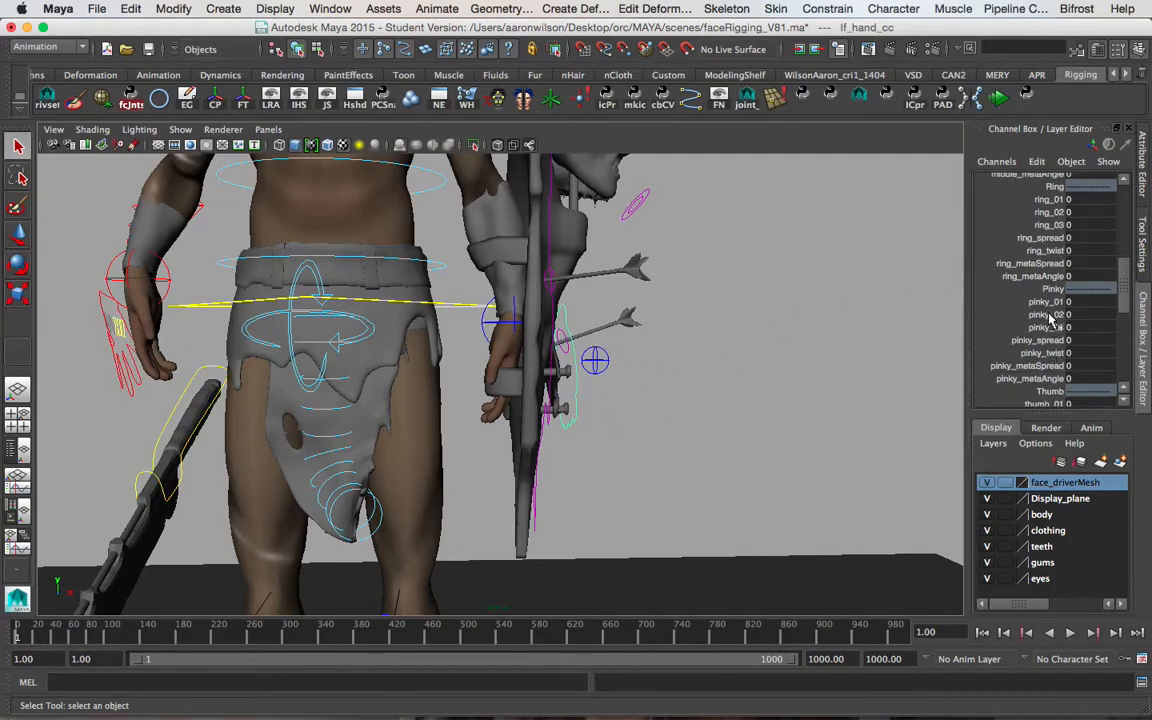
scroll(1035, 280, "up", 2)
Change ring_01, ring_02 and ring_03 of the left hand control together to about -10, restore them to 0 and clear the selection
left_click_drag(1040, 272, 1041, 297)
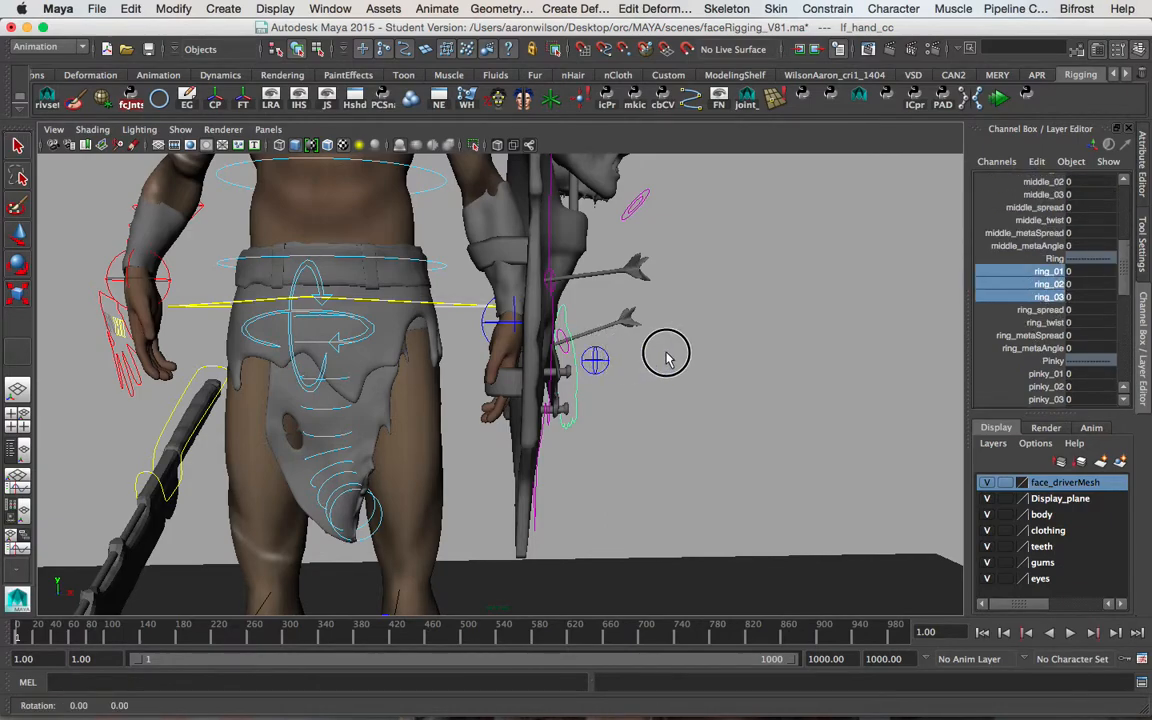
left_click_drag(663, 352, 667, 359, "alt")
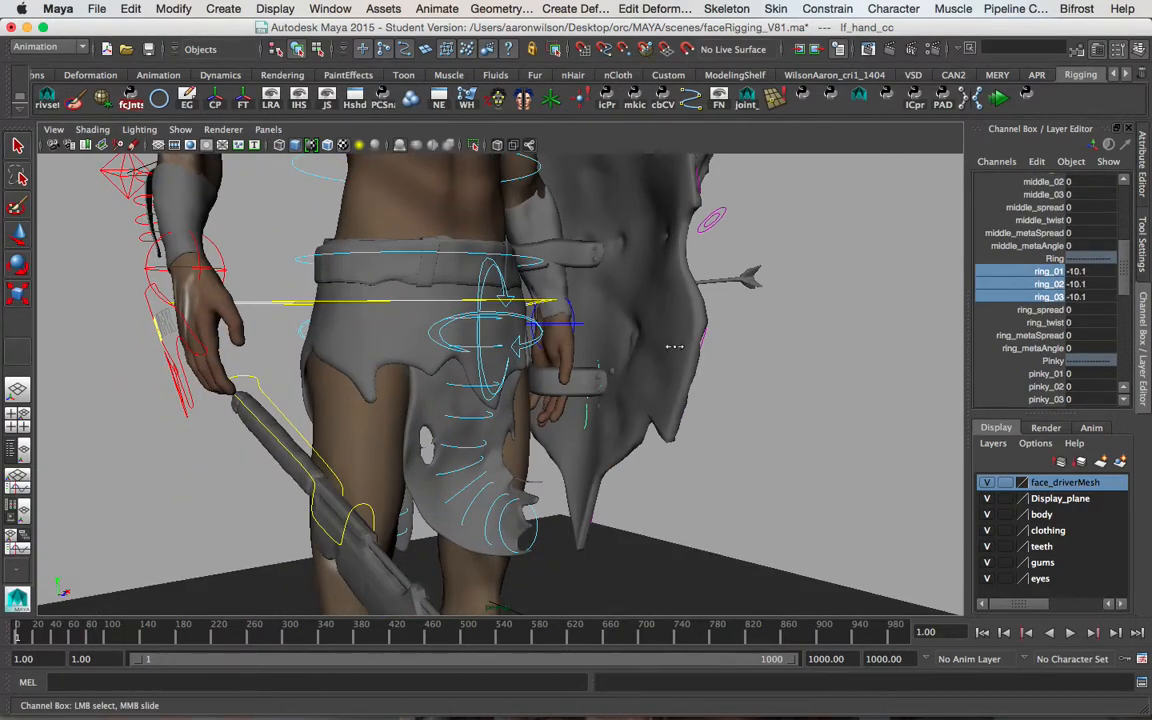
left_click_drag(738, 331, 656, 303, "alt")
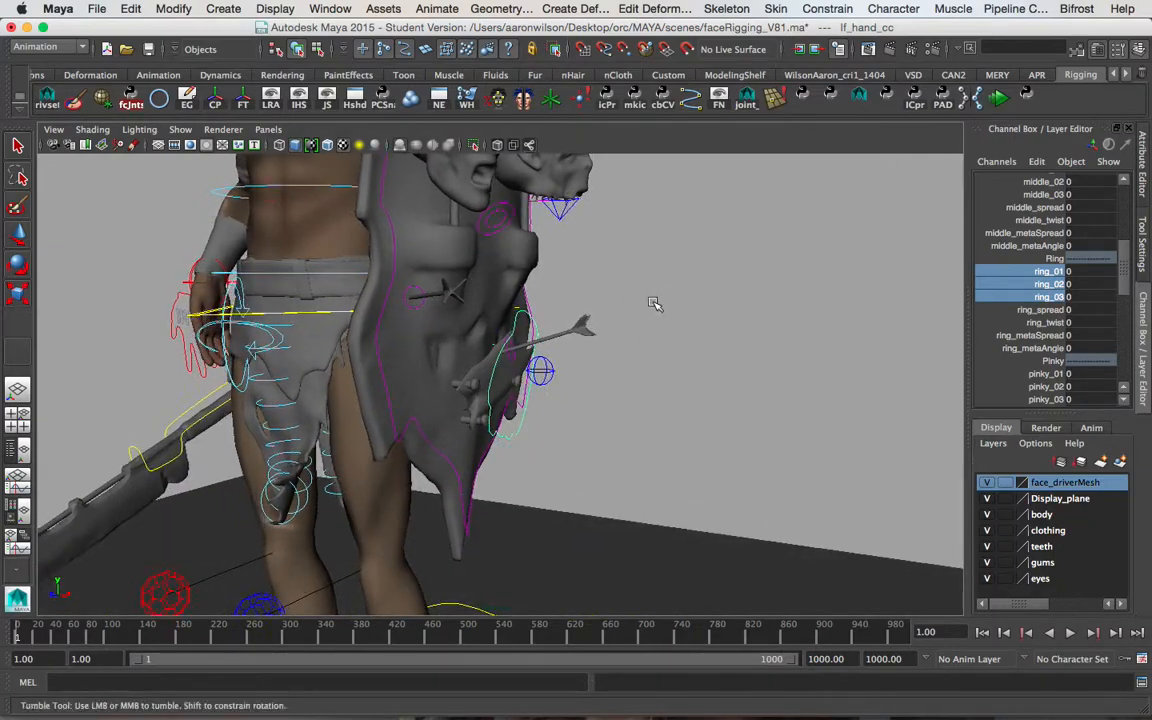
left_click(686, 314)
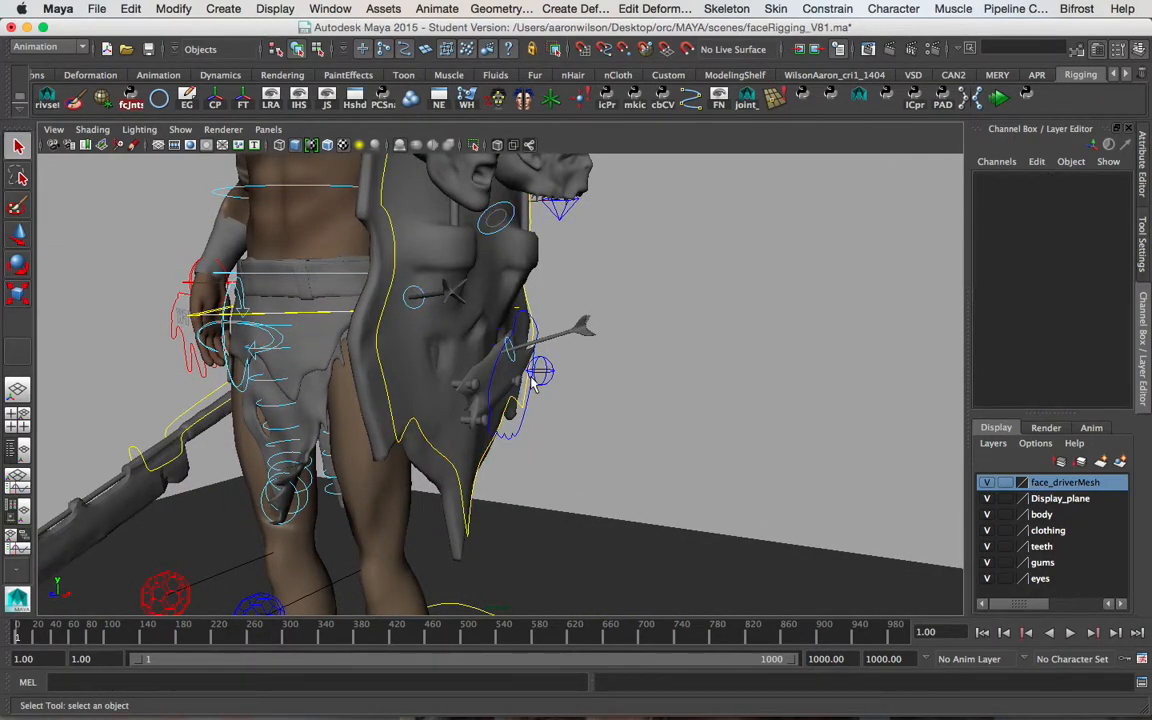
Set the shield control's follow_hand_world to 10 and move the control to translateX 0.117
left_click_drag(521, 371, 547, 386, "alt")
left_click(475, 510)
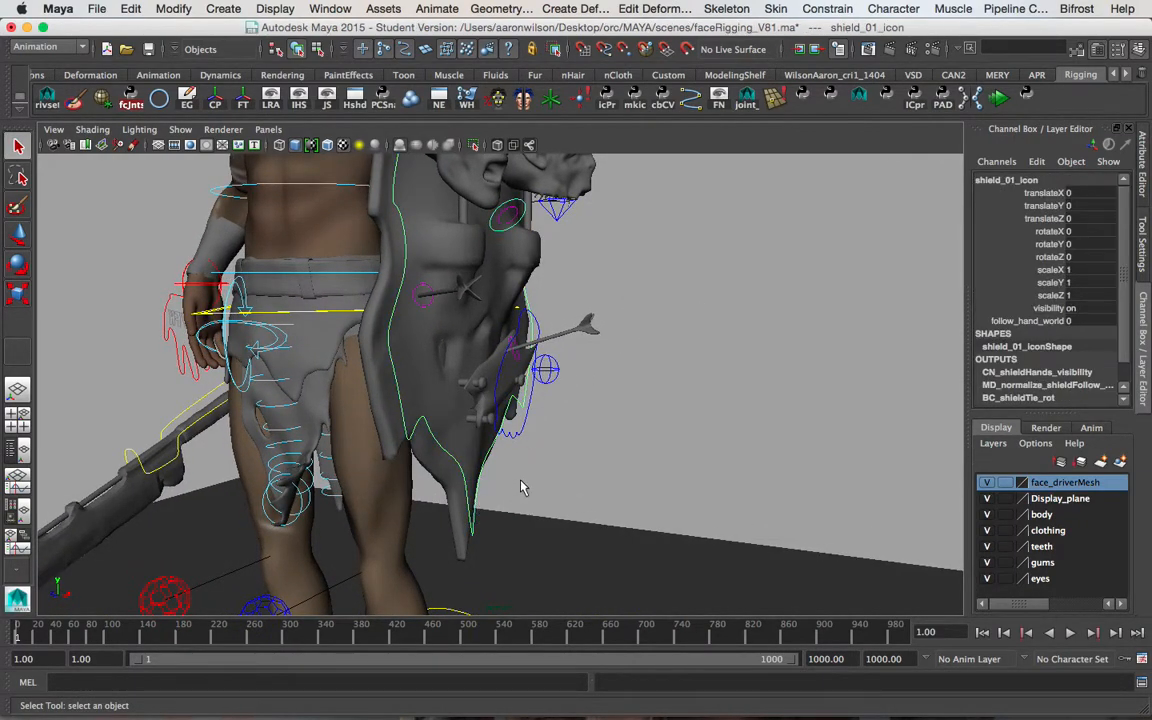
left_click(1040, 321)
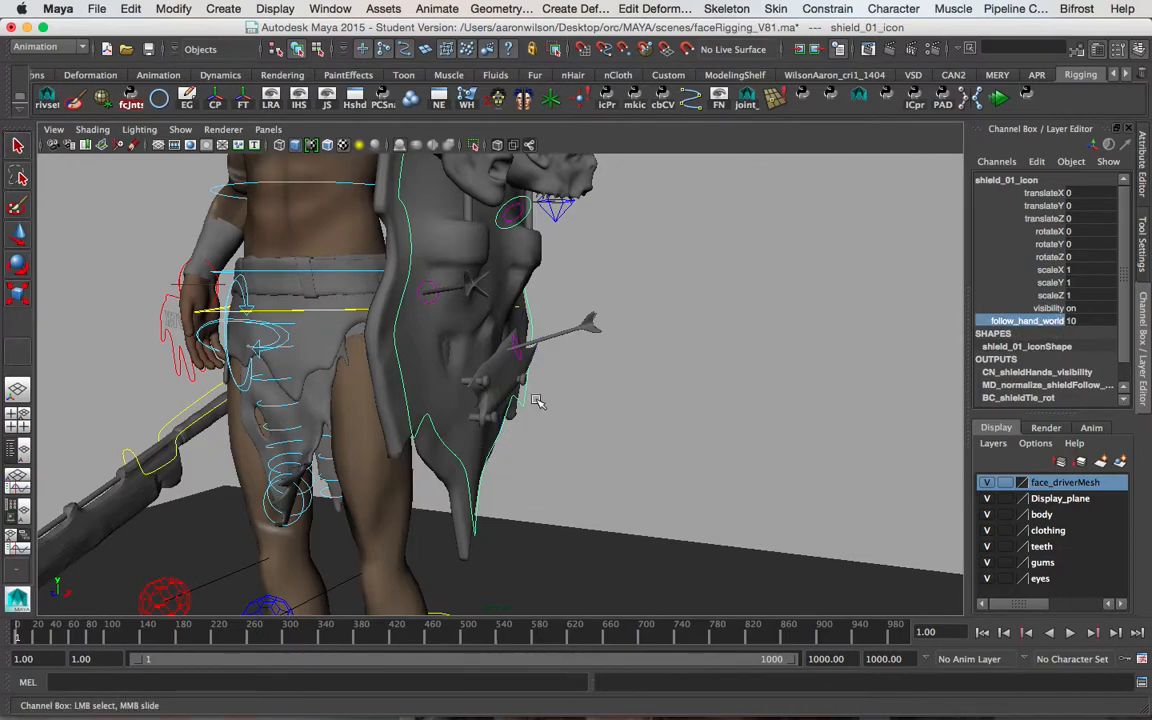
left_click_drag(513, 376, 481, 375, "alt")
key("w")
key("q")
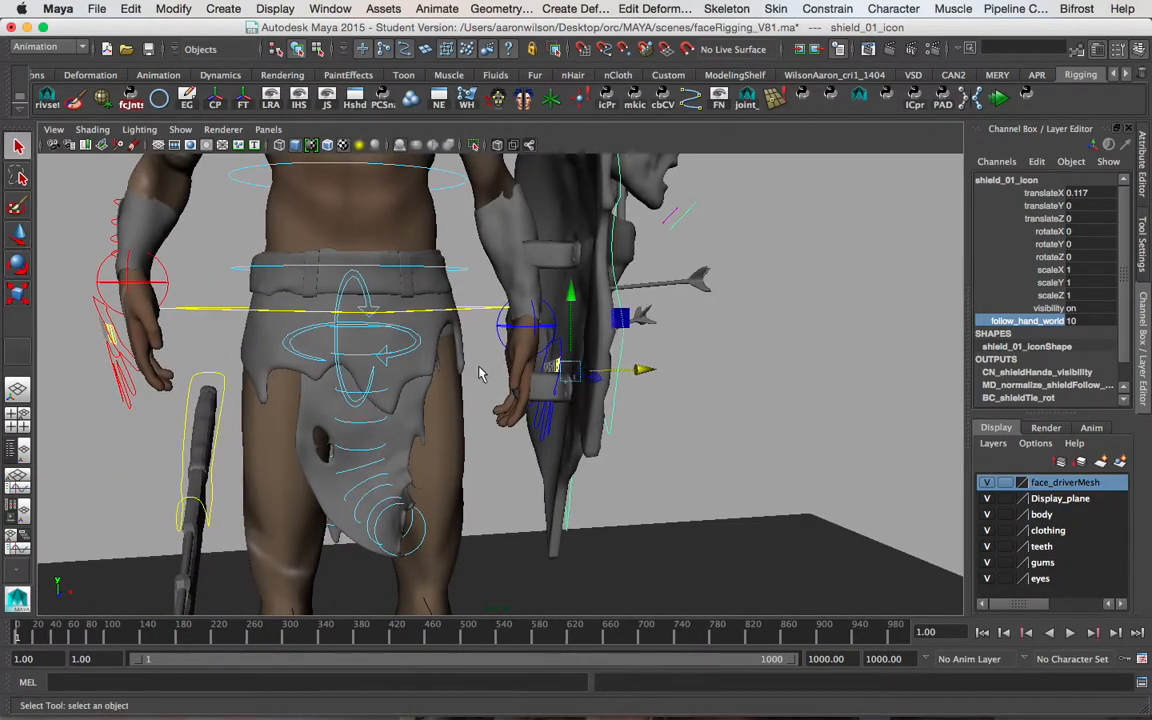
Move the left arm IK control to test the hand independently of the shield, and undo the move
left_click(500, 328)
key("w")
middle_click_drag(590, 420, 542, 400)
key("super+z")
left_click_drag(633, 378, 408, 291, "alt")
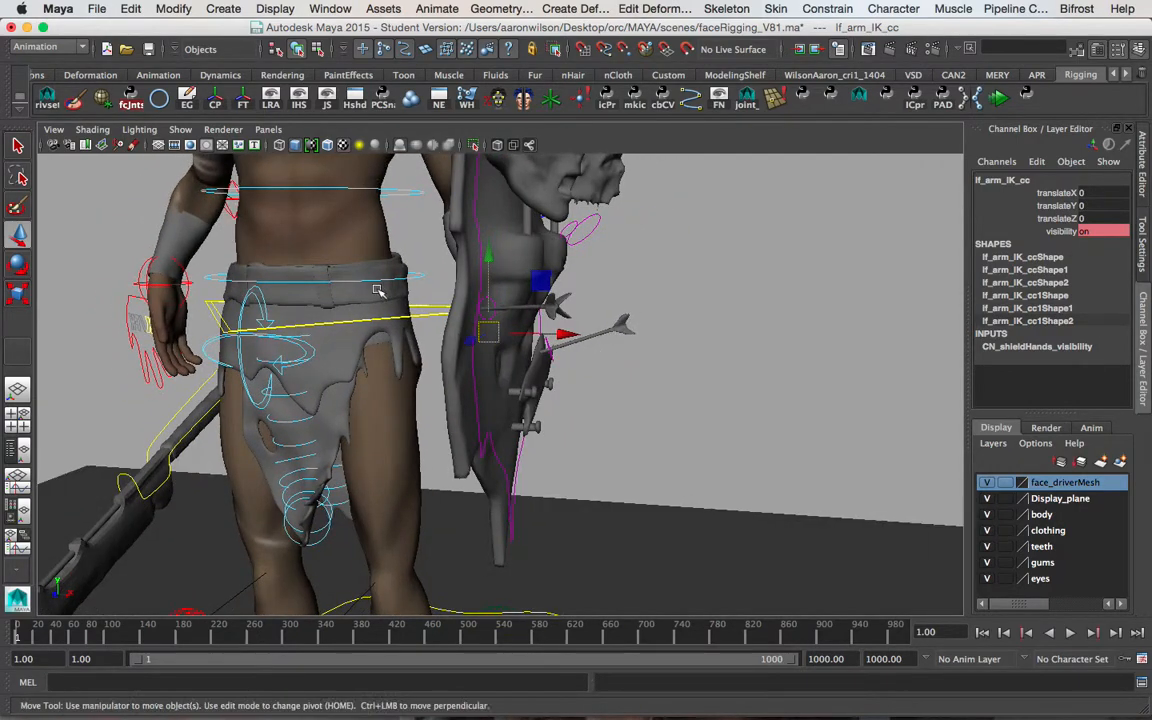
left_click_drag(480, 381, 459, 415, "alt")
key("q")
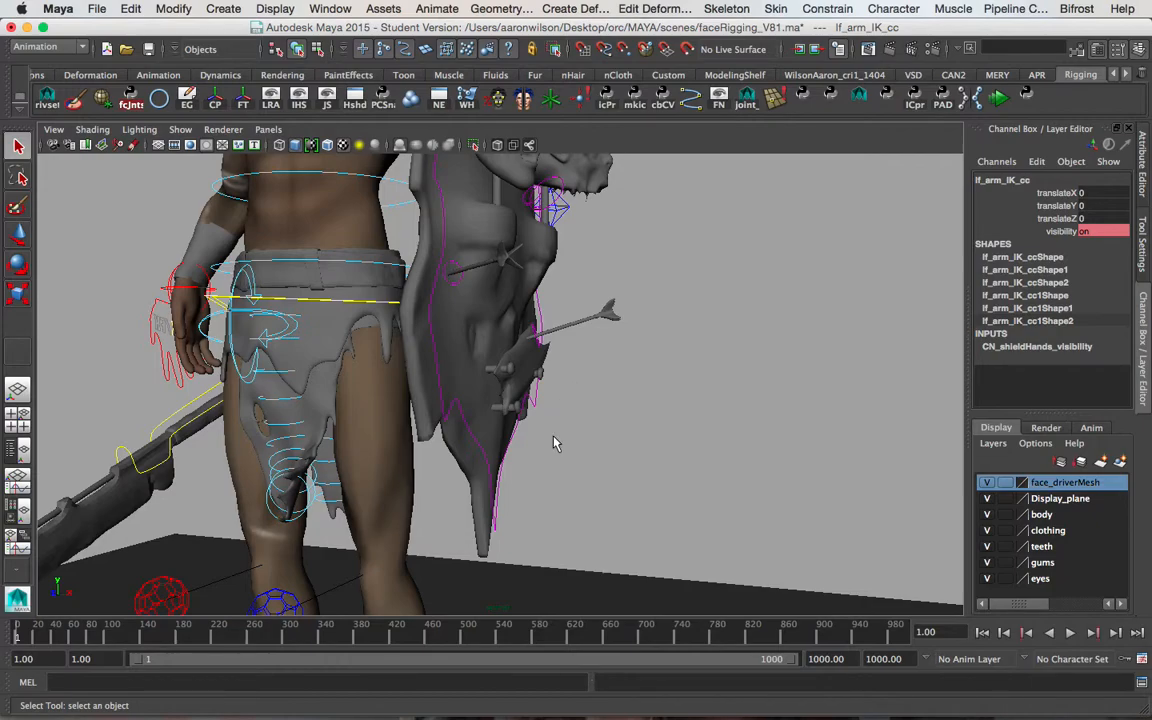
Check the shield control's attributes and inspect the shield's front and its mounted heads up close
left_click(541, 410)
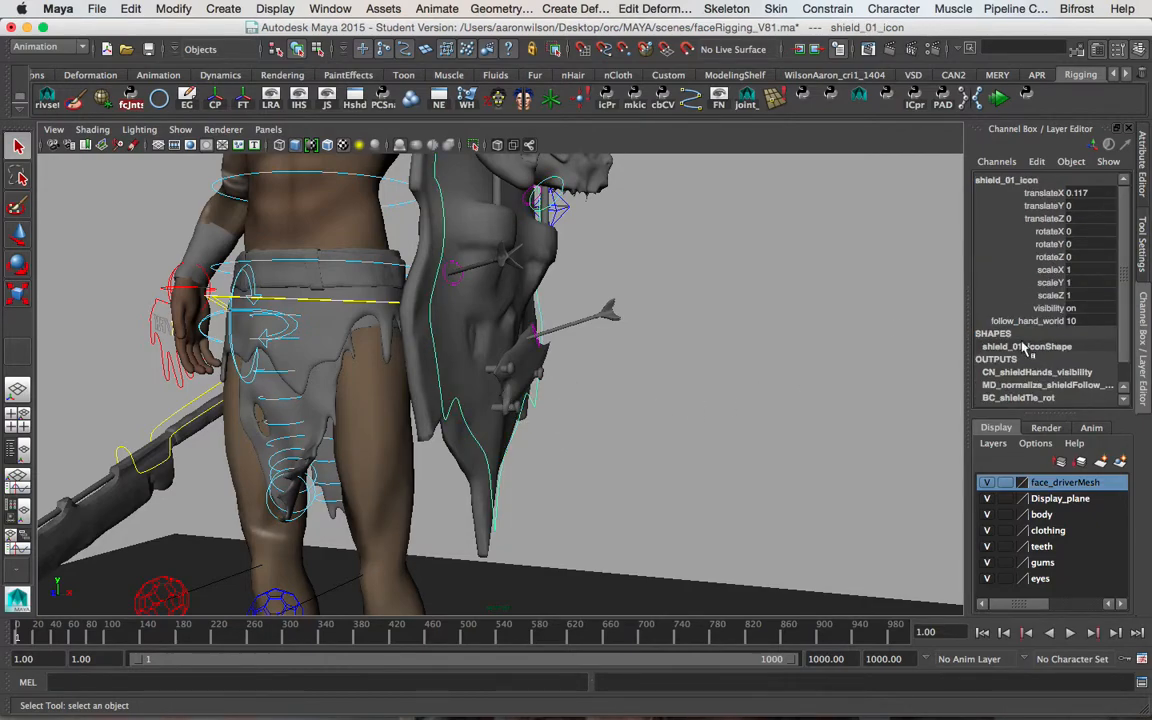
middle_click_drag(636, 364, 655, 425, "alt")
left_click(672, 409)
left_click_drag(636, 383, 579, 388, "alt")
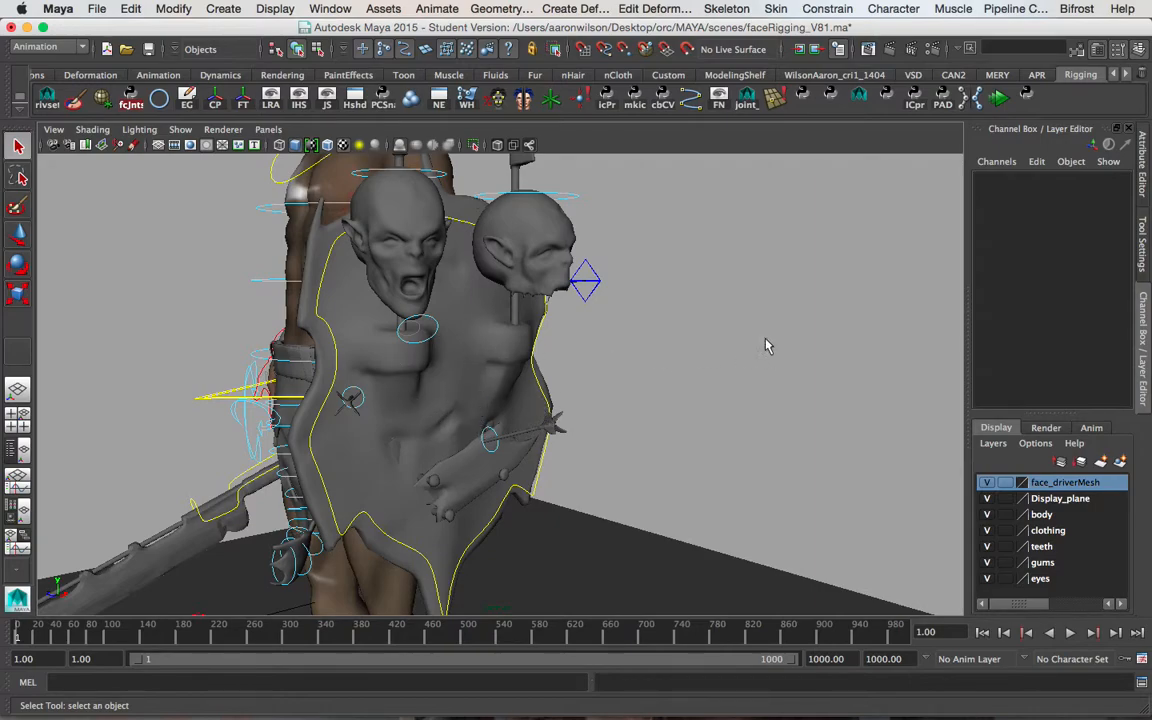
left_click_drag(657, 357, 500, 300, "alt")
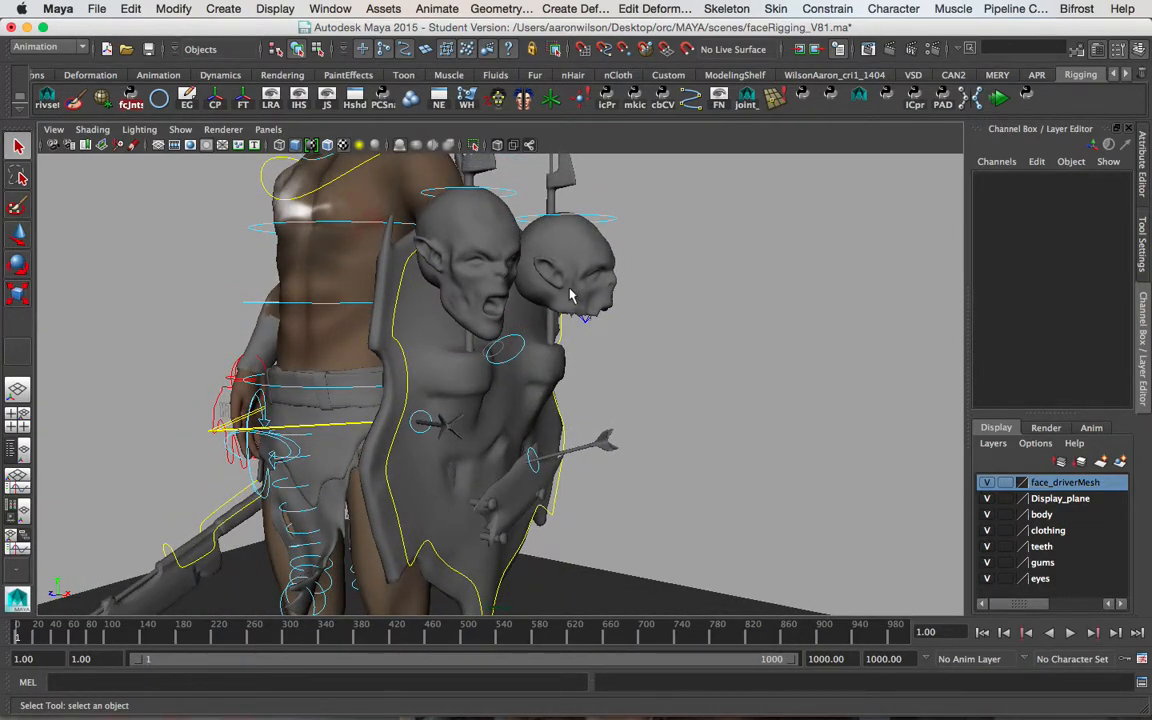
middle_click_drag(554, 275, 556, 319, "alt")
right_click_drag(465, 344, 509, 330, "alt")
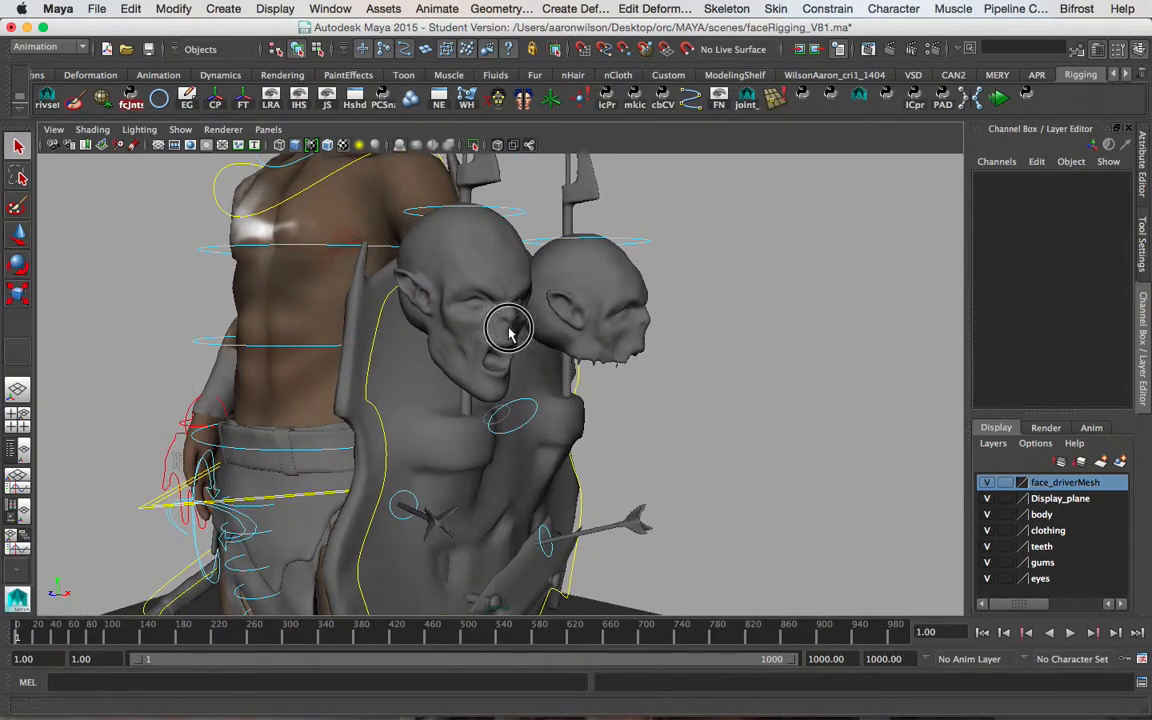
left_click_drag(509, 329, 532, 334, "alt")
Try moving the second shield head's control, undo the move and clear the selection
left_click(541, 183)
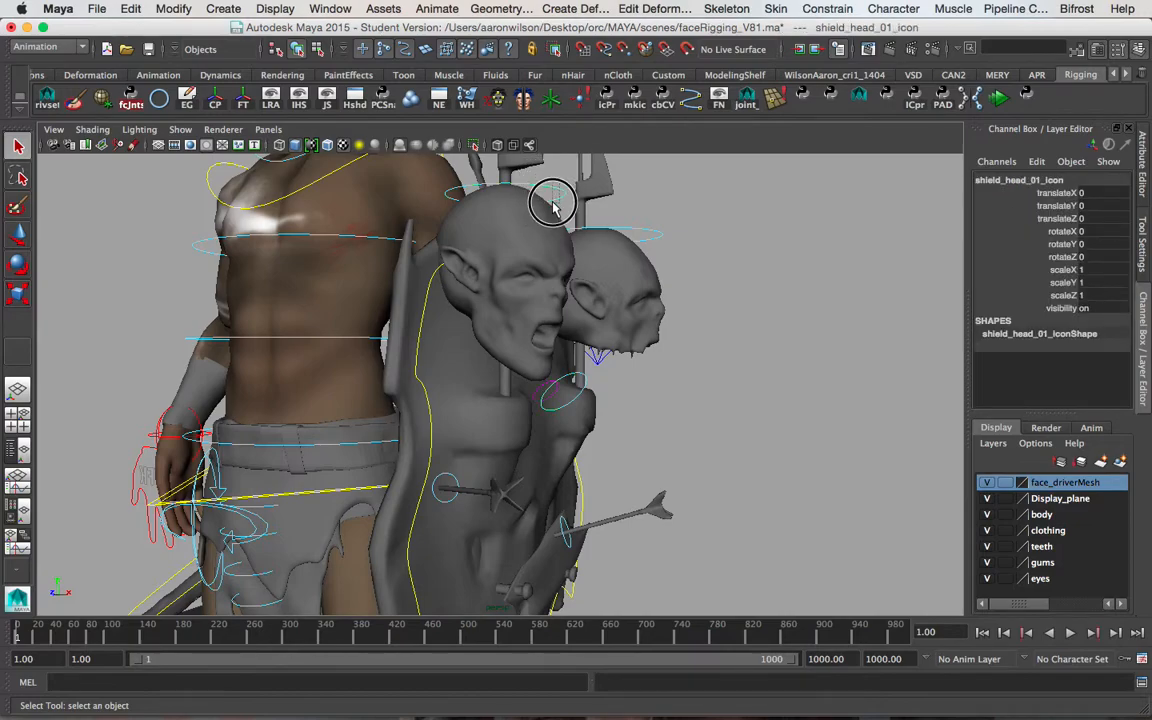
left_click(651, 230)
key("w")
left_click_drag(582, 263, 580, 279)
key("z")
left_click(693, 265)
Rotate the shield's first arrow control by about 11.2, 3.3 and -6.6 degrees, and undo the rotation
left_click_drag(693, 265, 512, 400, "alt")
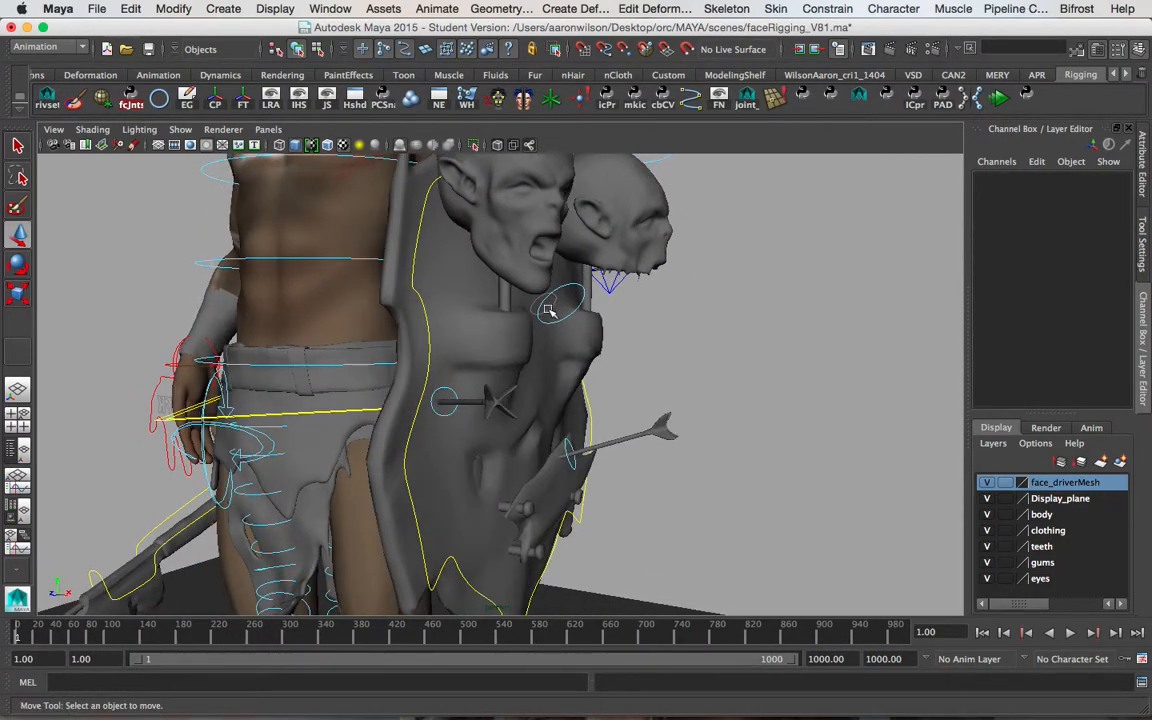
left_click_drag(589, 360, 593, 535, "alt")
left_click(579, 515)
left_click(689, 440)
left_click(470, 418)
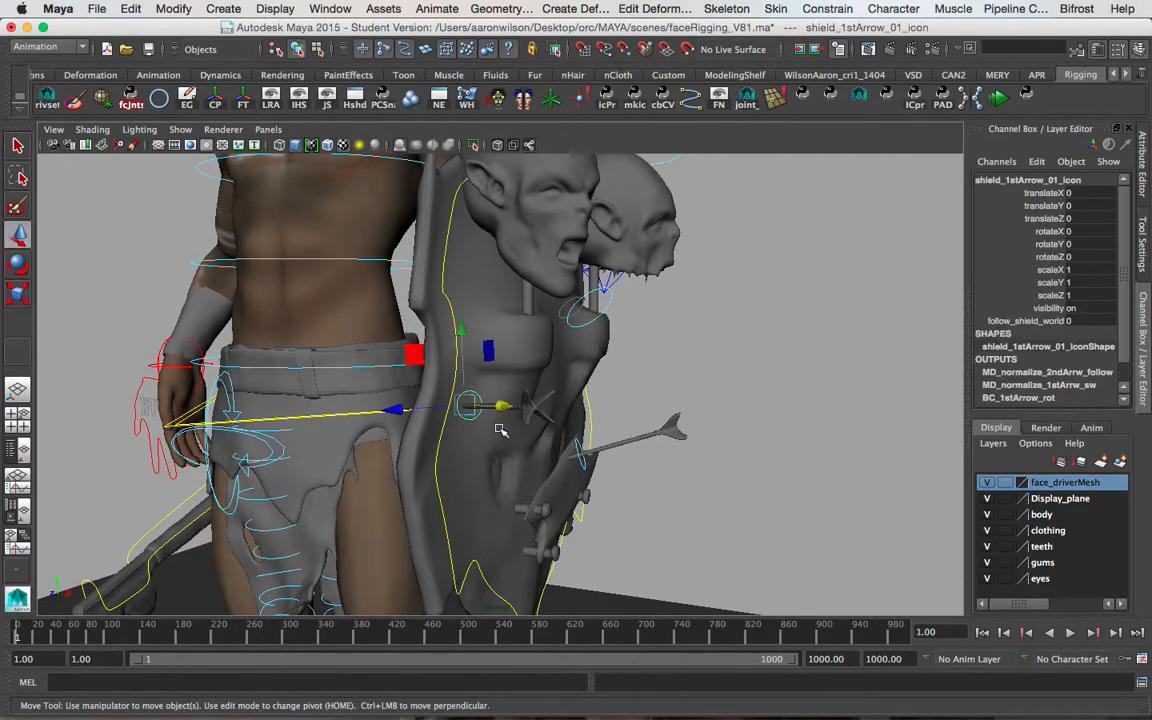
key("e")
left_click_drag(472, 402, 557, 393)
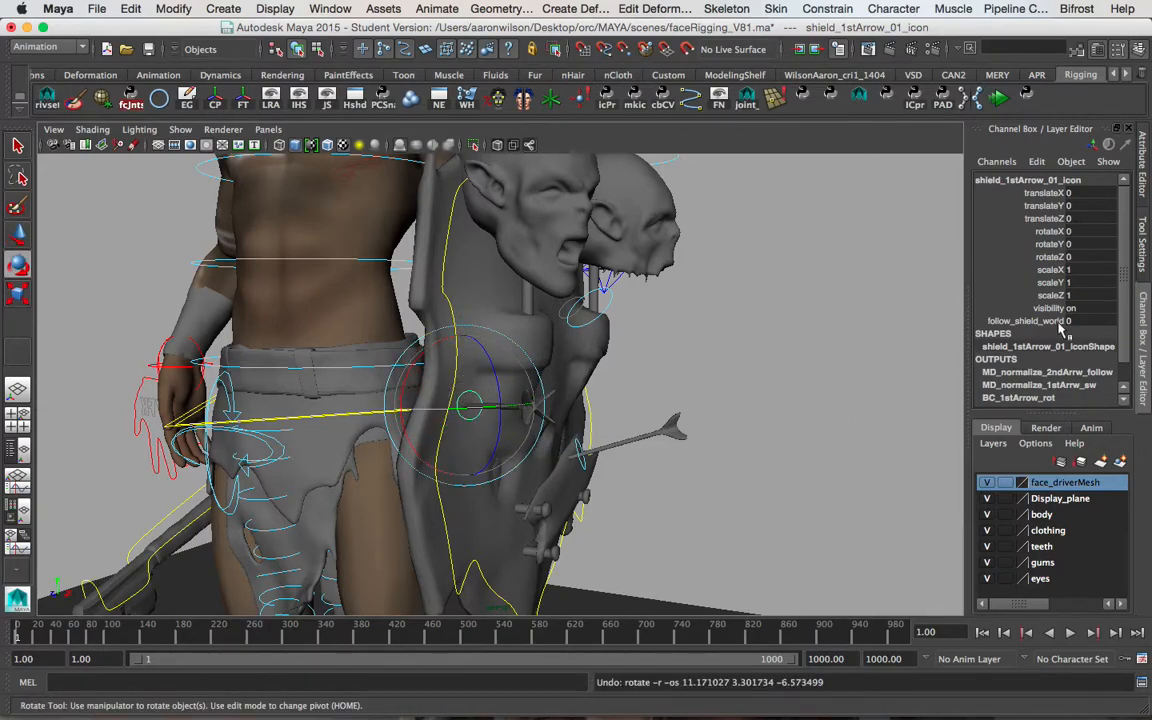
Set the first arrow control's follow_shield_world to 10
left_click(1042, 324)
middle_click_drag(794, 367, 1059, 356)
middle_click_drag(917, 392, 576, 422)
key("w")
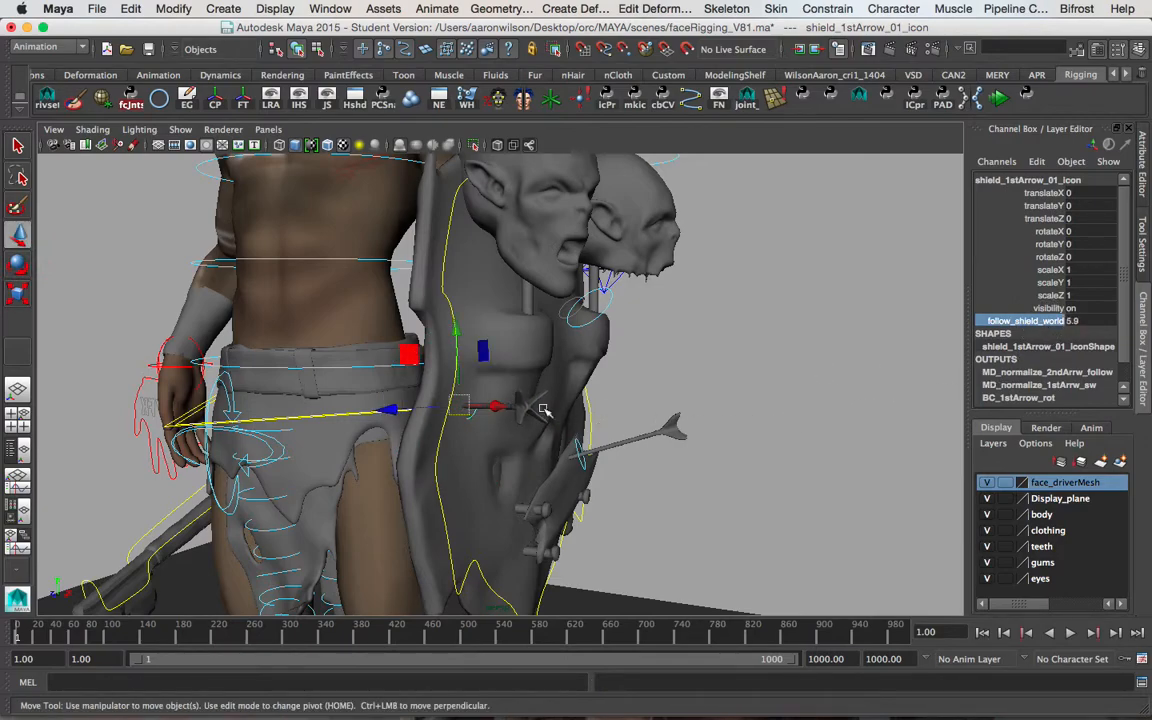
left_click(1054, 322)
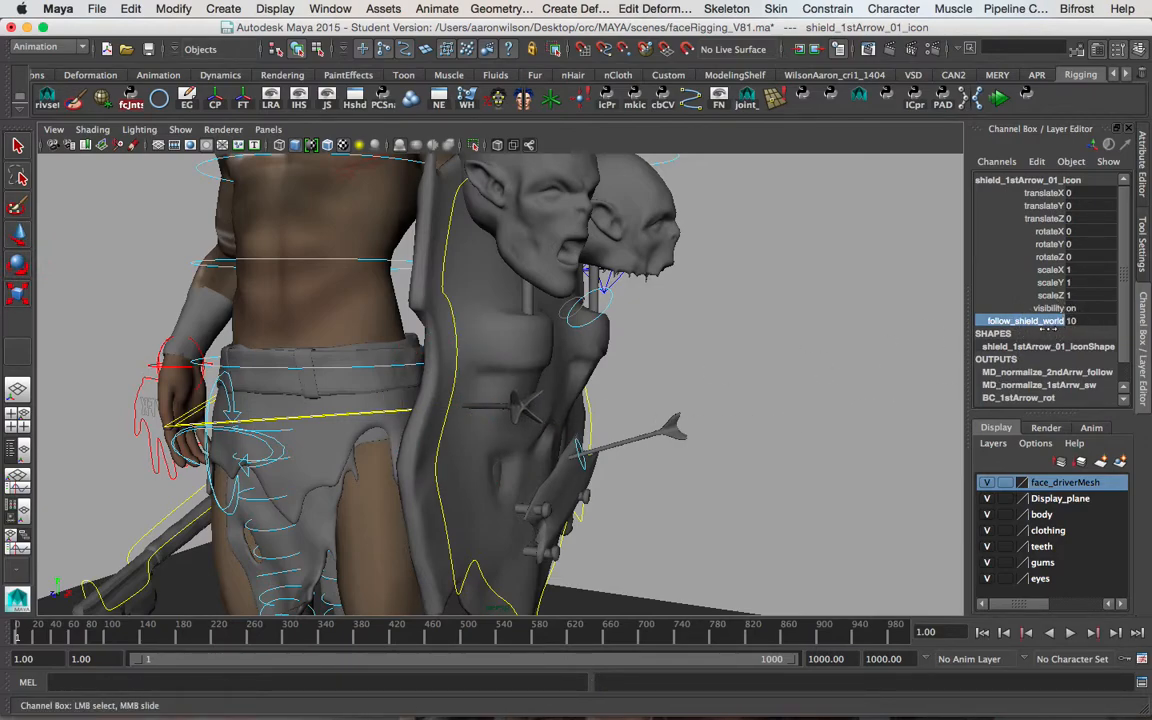
Move the shield's first arrow control well away from the shield
key("w")
left_click_drag(500, 400, 860, 420)
key("q")
Try the second arrow control's follow_shield_world at 10, undo the change and clear the selection
left_click(583, 468)
key("w")
left_click(1030, 321)
middle_click_drag(635, 342, 968, 345)
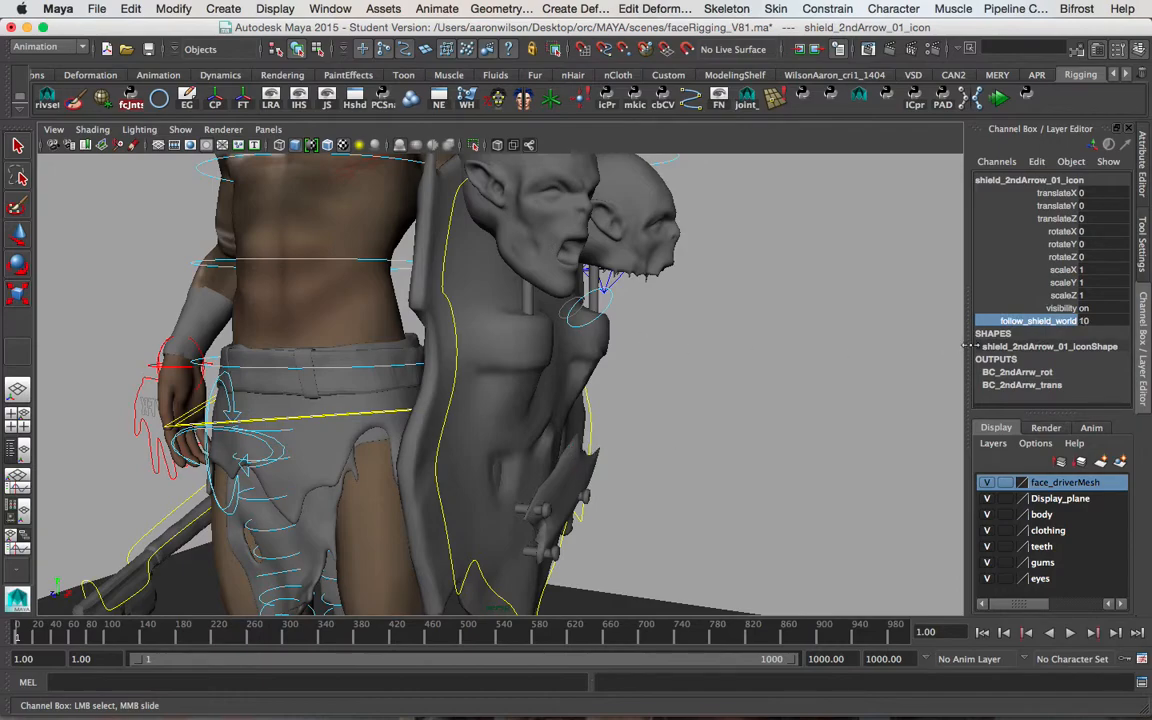
key("w")
key("ctrl+z")
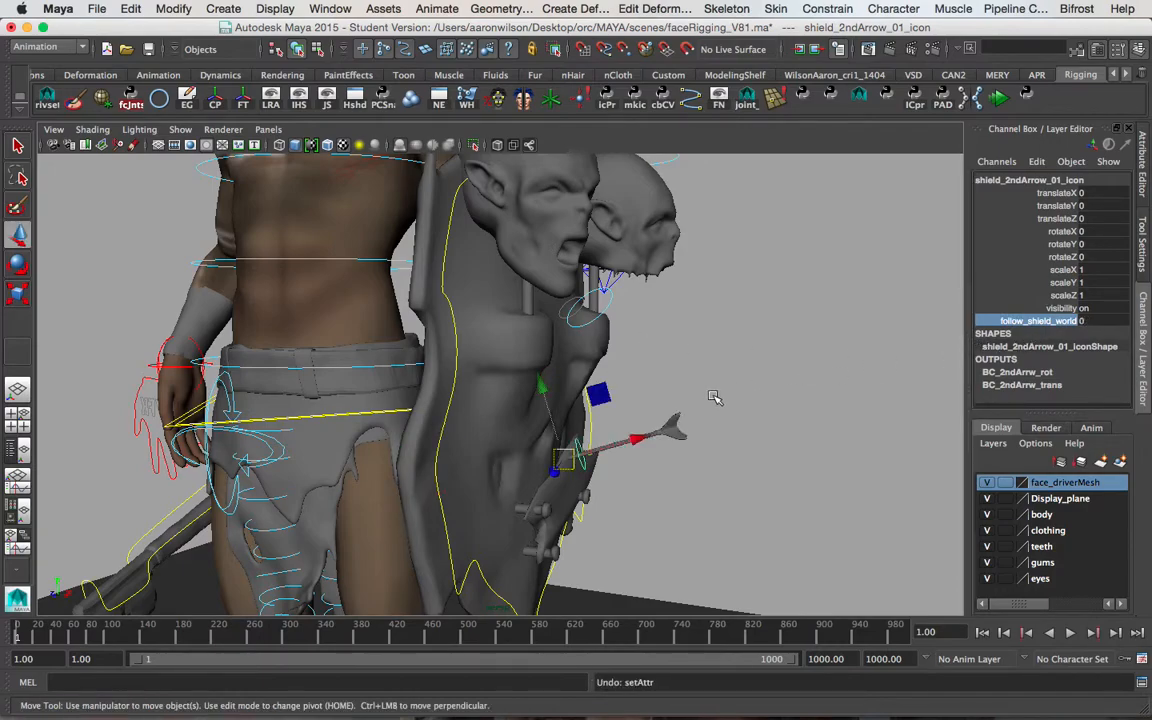
left_click_drag(553, 467, 580, 490)
left_click(679, 372)
Try rotating the shield's jaw FK control and undo the rotation
left_click_drag(679, 372, 598, 404, "alt")
left_click_drag(474, 296, 560, 342, "alt")
left_click(494, 334)
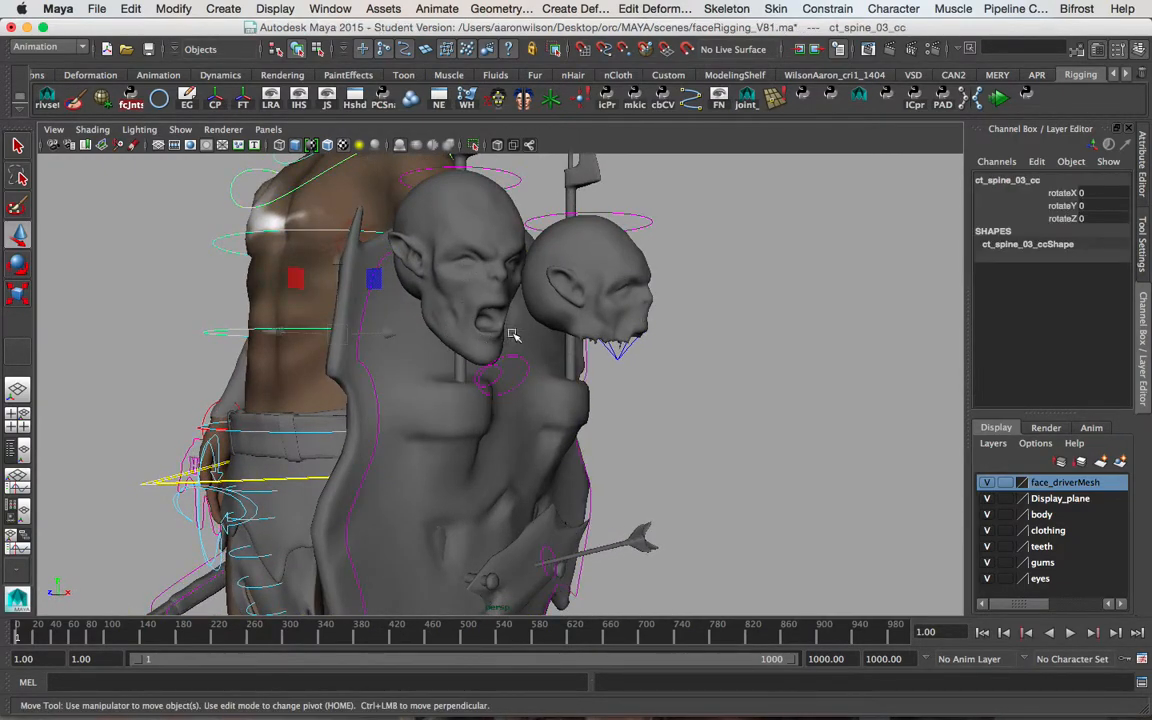
left_click(662, 397)
left_click_drag(620, 402, 547, 376, "alt")
left_click(557, 357)
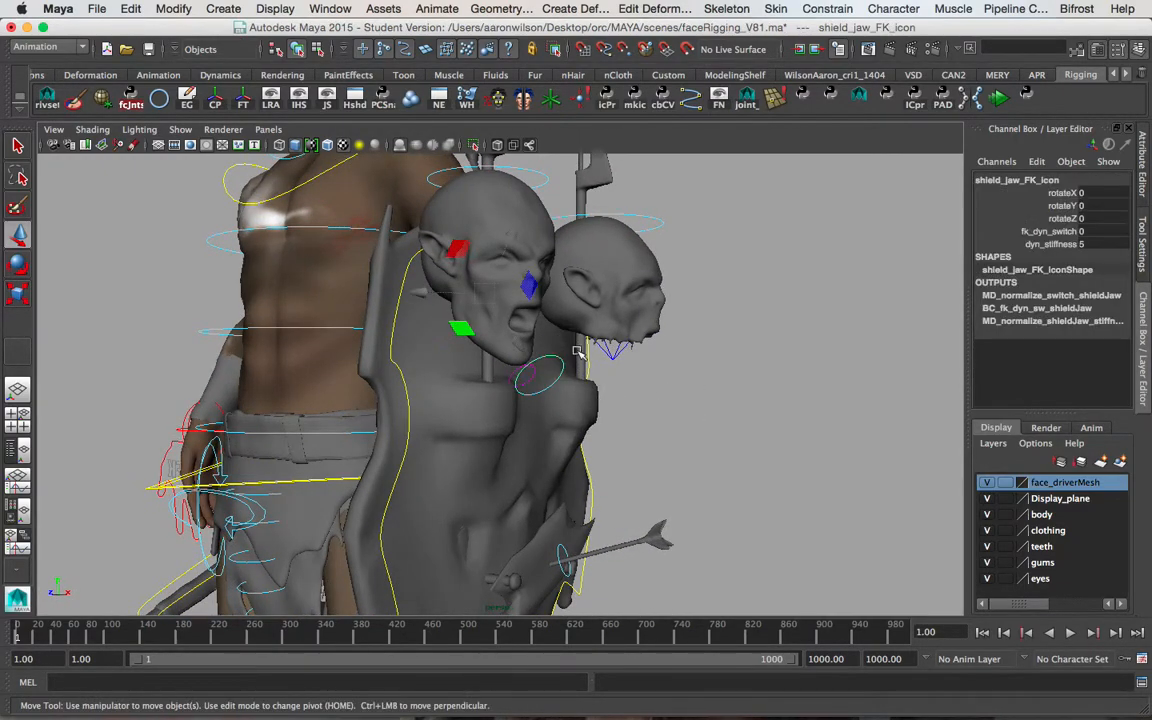
key("e")
left_click_drag(522, 306, 488, 312)
key("z")
Set the shield jaw control's fk_dyn_switch to 10 and start interactive playback
left_click_drag(787, 257, 690, 320, "alt")
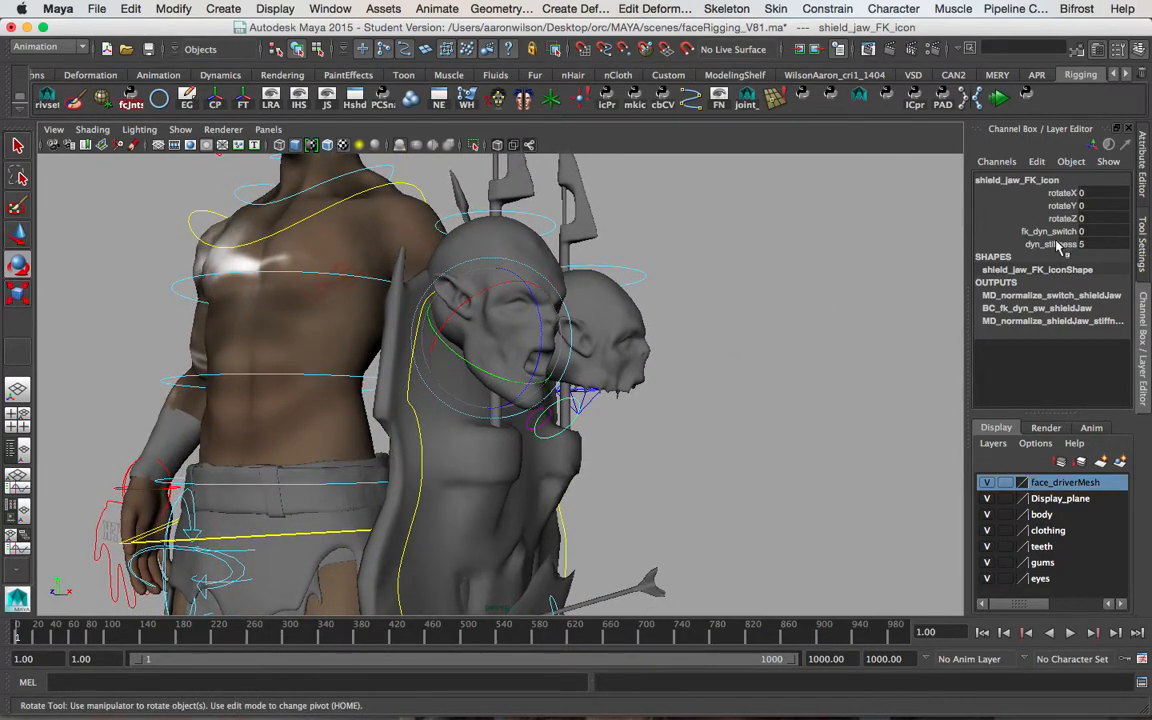
left_click(1052, 233)
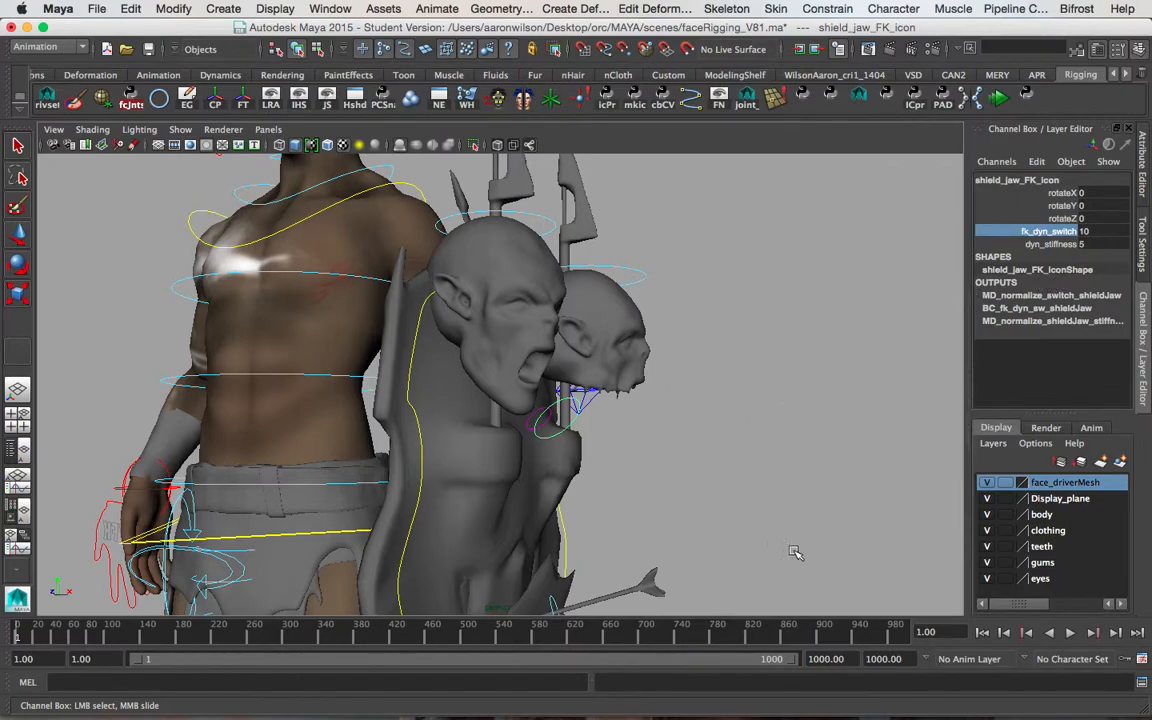
left_click(999, 98)
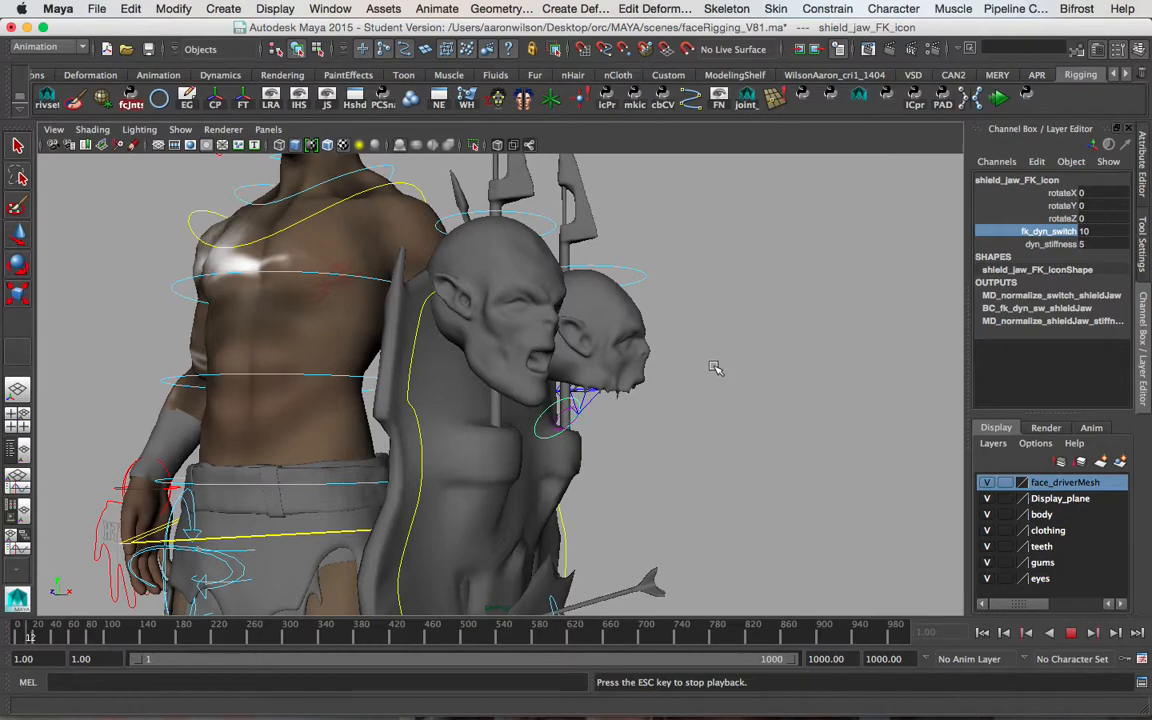
Rotate the shield jaw control about -7.6 degrees in Z while playback runs
key("e")
mouse_move(557, 366)
left_mouse_down()
mouse_move(556, 333)
mouse_move(556, 355)
mouse_move(548, 334)
mouse_move(540, 352)
mouse_move(548, 362)
left_mouse_up()
key("q")
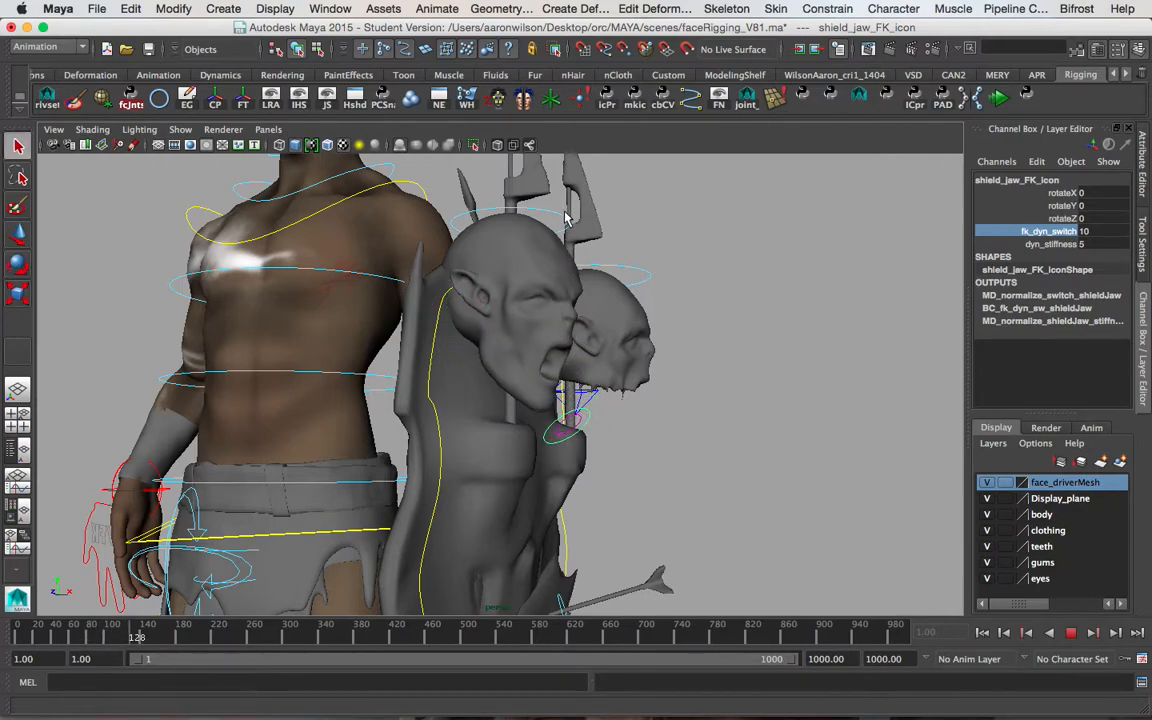
Try moving the control of the shield's front head during playback and undo the move
key("w")
mouse_move(518, 300)
left_mouse_down()
mouse_move(517, 268)
mouse_move(516, 312)
left_mouse_up()
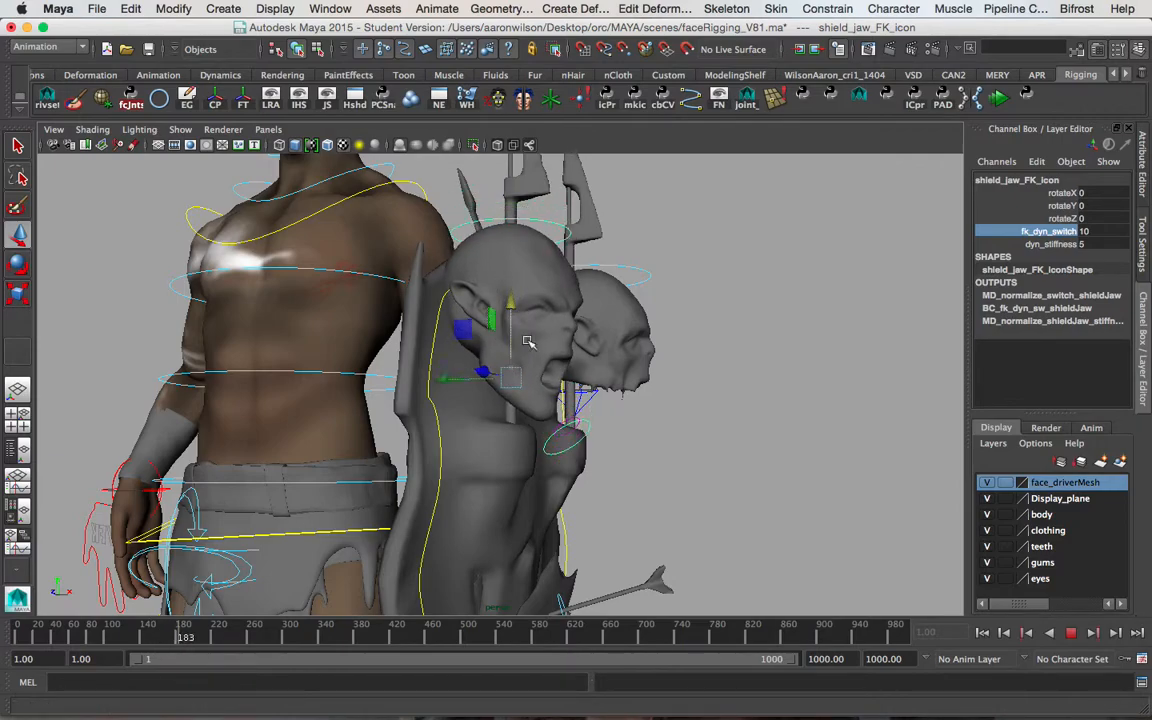
key("ctrl+z")
Shift the whole shield control slightly during playback to test the jaw dynamics, and clear the selection
left_click(528, 500)
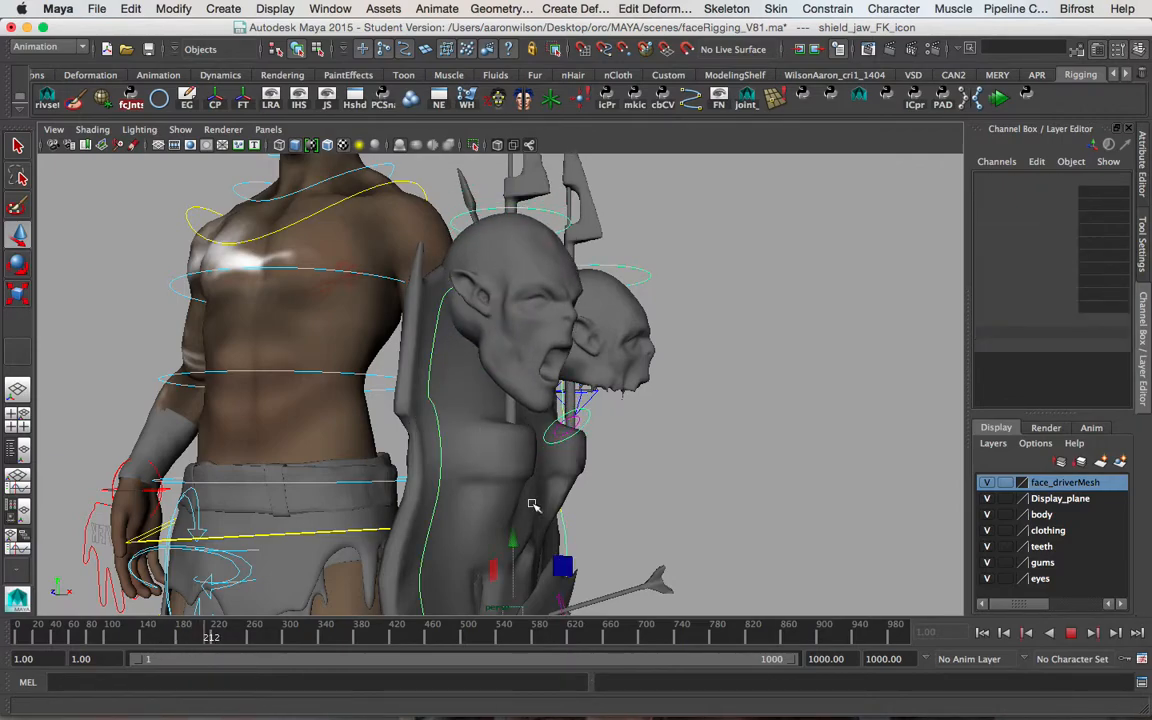
left_click_drag(514, 567, 520, 557)
key("q")
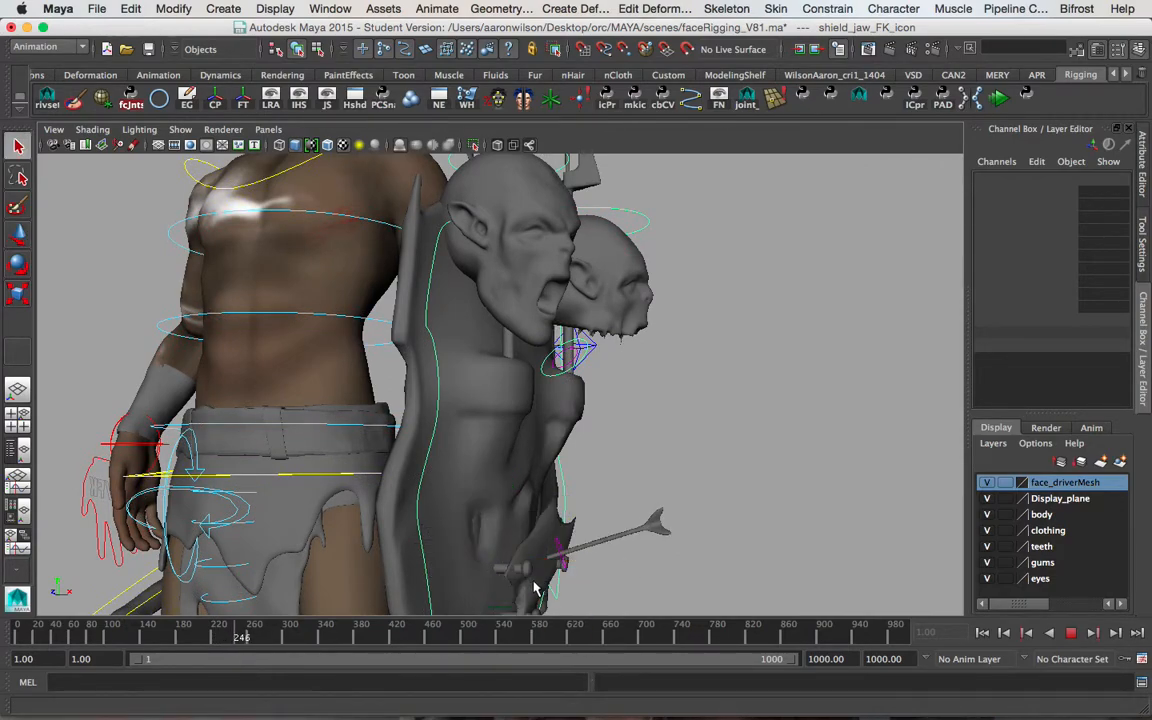
left_click(566, 490)
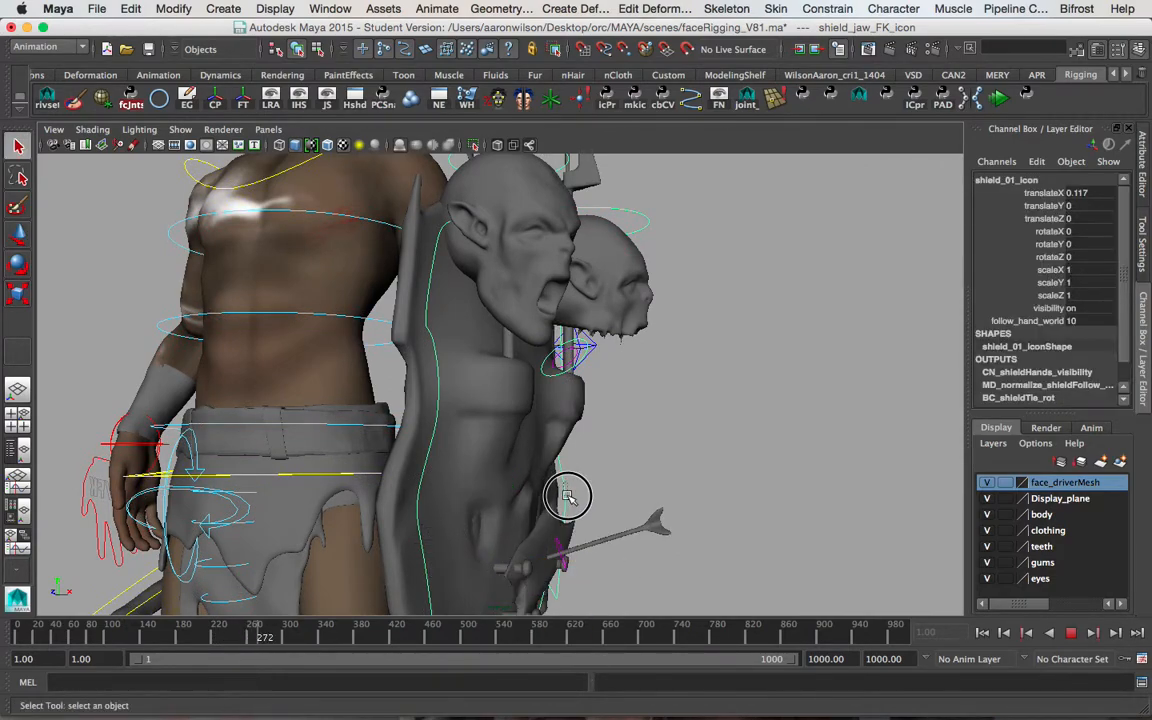
key("w")
left_click_drag(526, 545, 527, 548)
left_click(653, 350)
Stop playback and set the shield jaw control's fk_dyn_switch to 0
left_click_drag(662, 388, 640, 412, "alt")
left_click_drag(530, 461, 645, 416, "alt")
key("Escape")
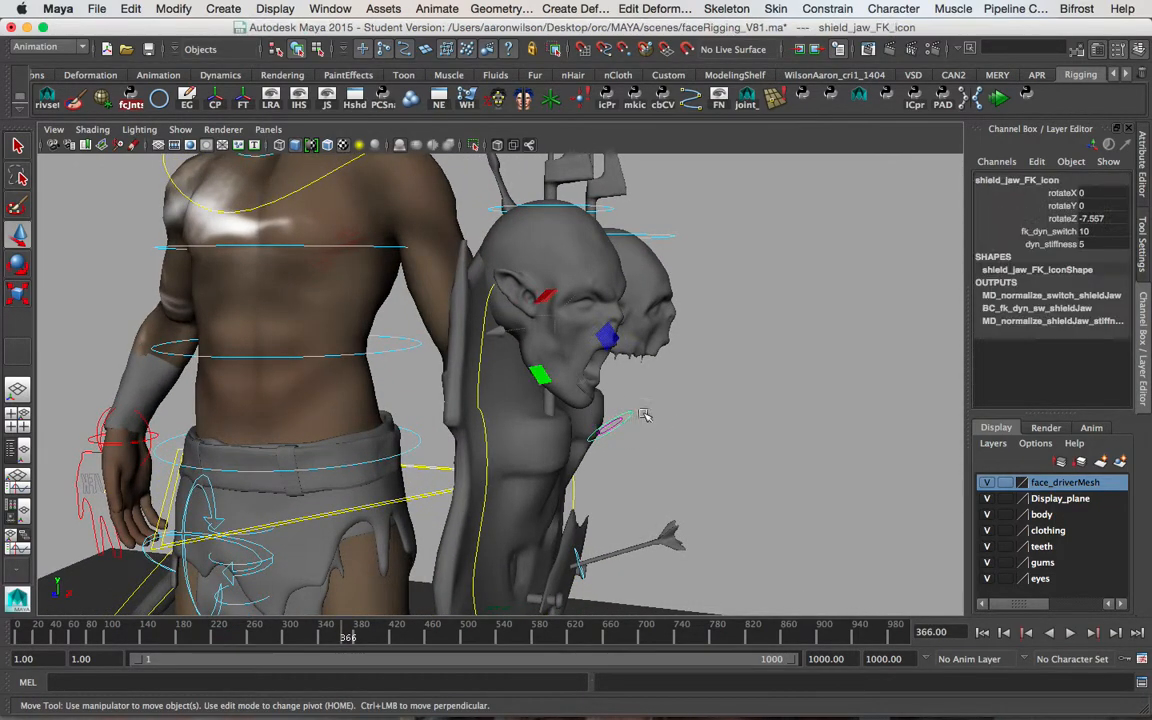
left_click(1055, 232)
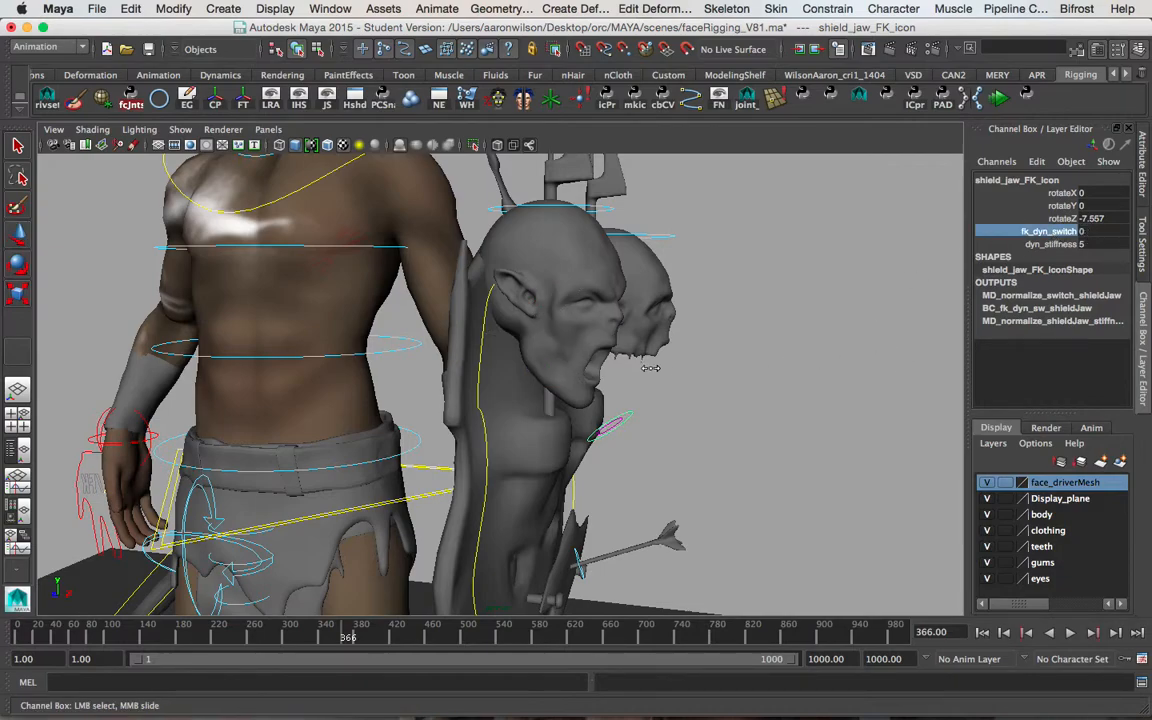
Switch the right leg from IK to FK using the IK_FK attribute of its switch control beside the boot
middle_click_drag(489, 391, 535, 393, "alt")
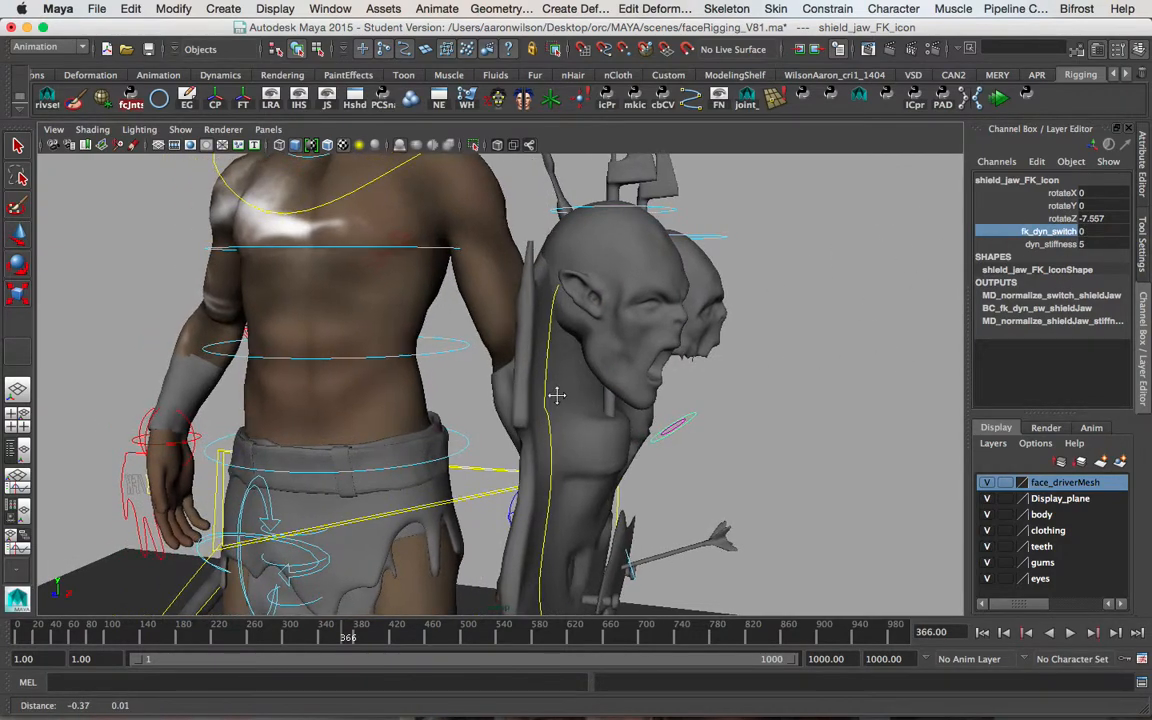
right_click_drag(605, 384, 586, 343, "alt")
middle_click_drag(441, 326, 453, 378, "alt")
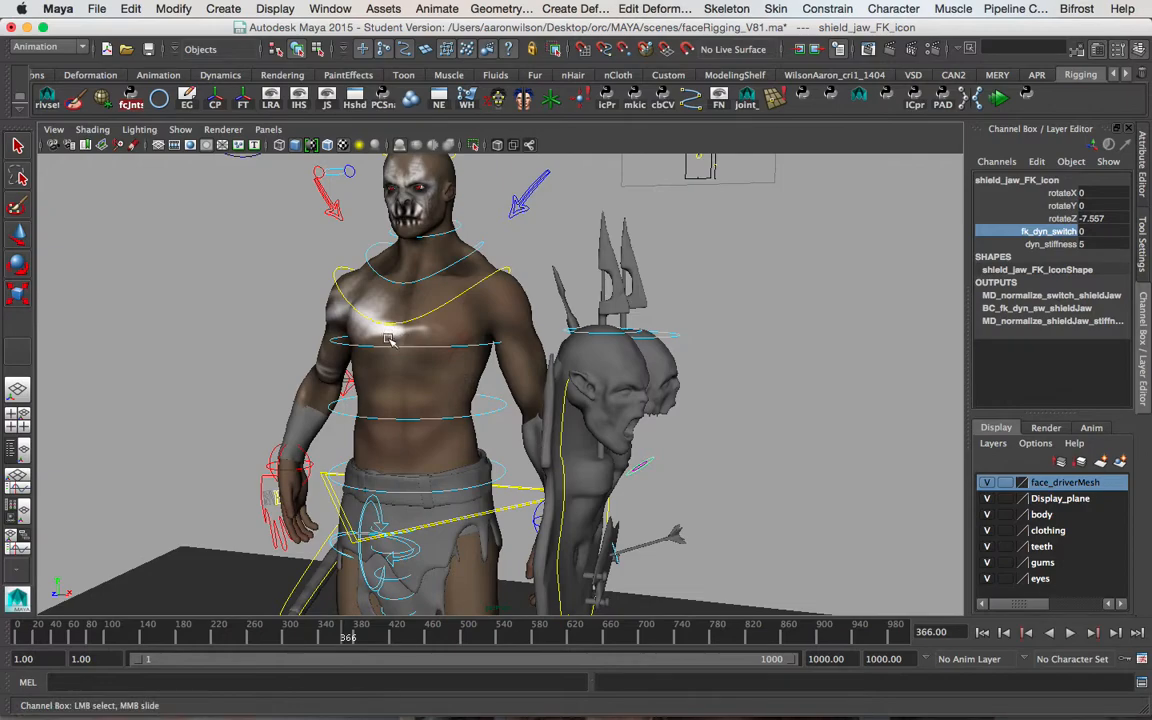
left_click_drag(388, 339, 510, 350, "alt")
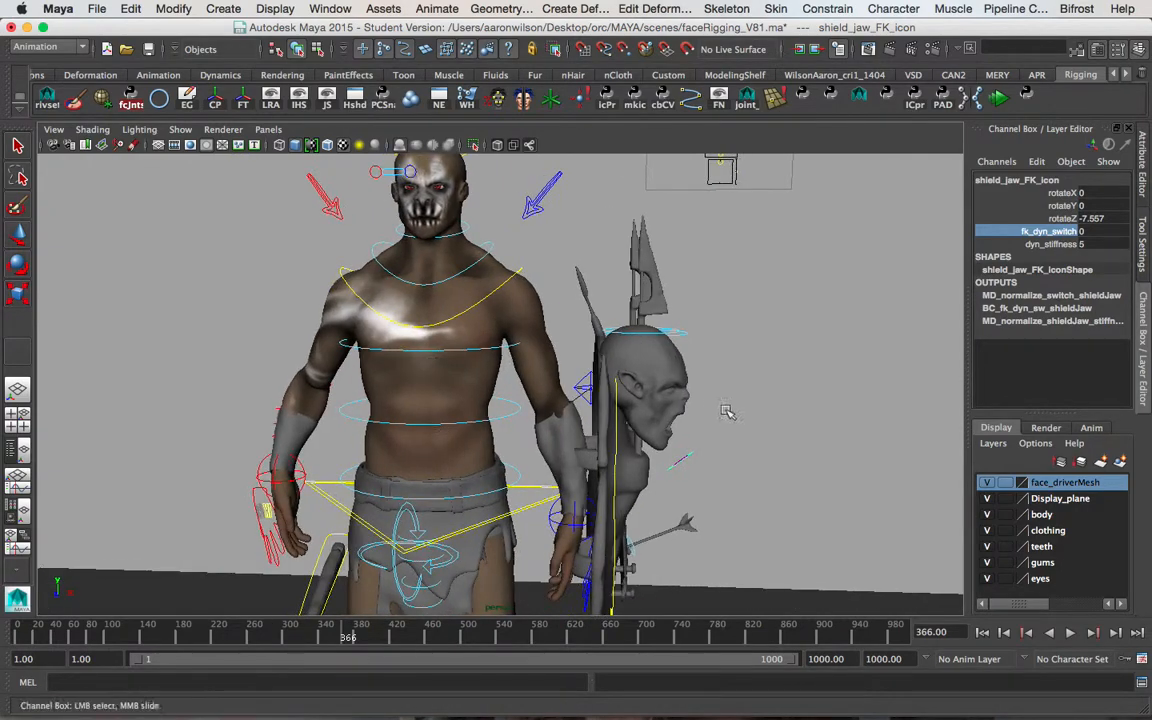
middle_click_drag(728, 411, 748, 321, "alt")
right_click_drag(748, 321, 600, 375, "alt")
middle_click_drag(577, 395, 577, 236, "alt")
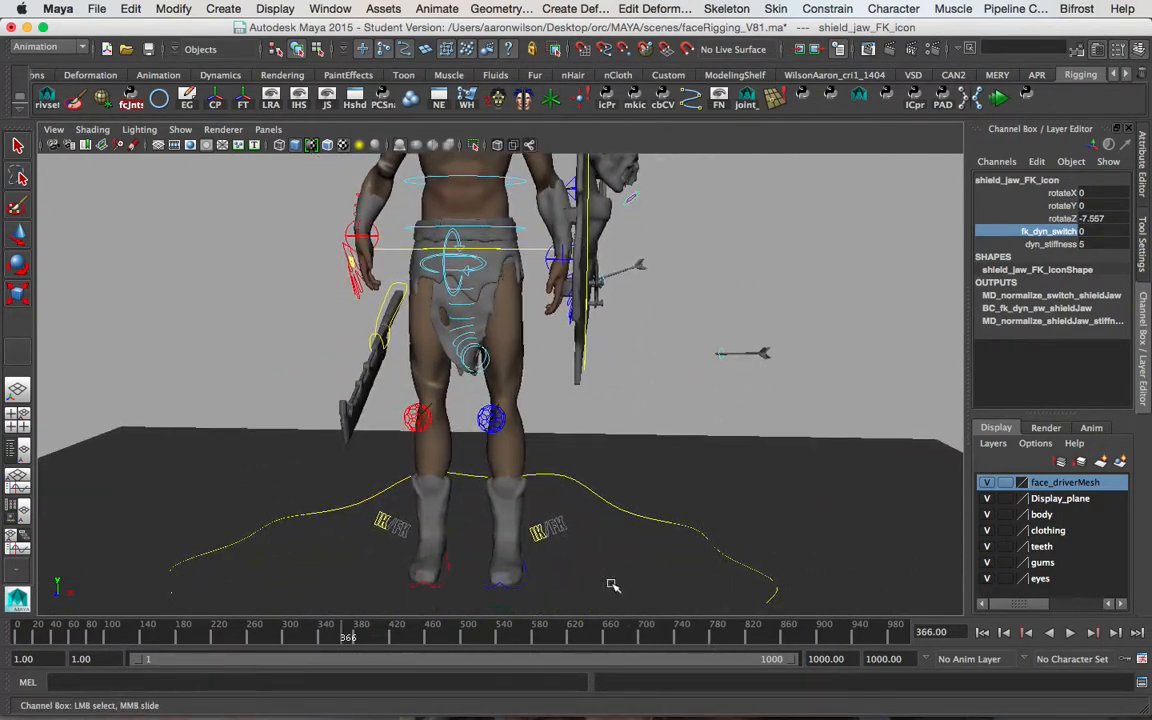
middle_click_drag(612, 586, 630, 370, "alt")
left_click_drag(630, 370, 491, 434, "alt")
right_click_drag(491, 434, 746, 417, "alt")
left_click(696, 376)
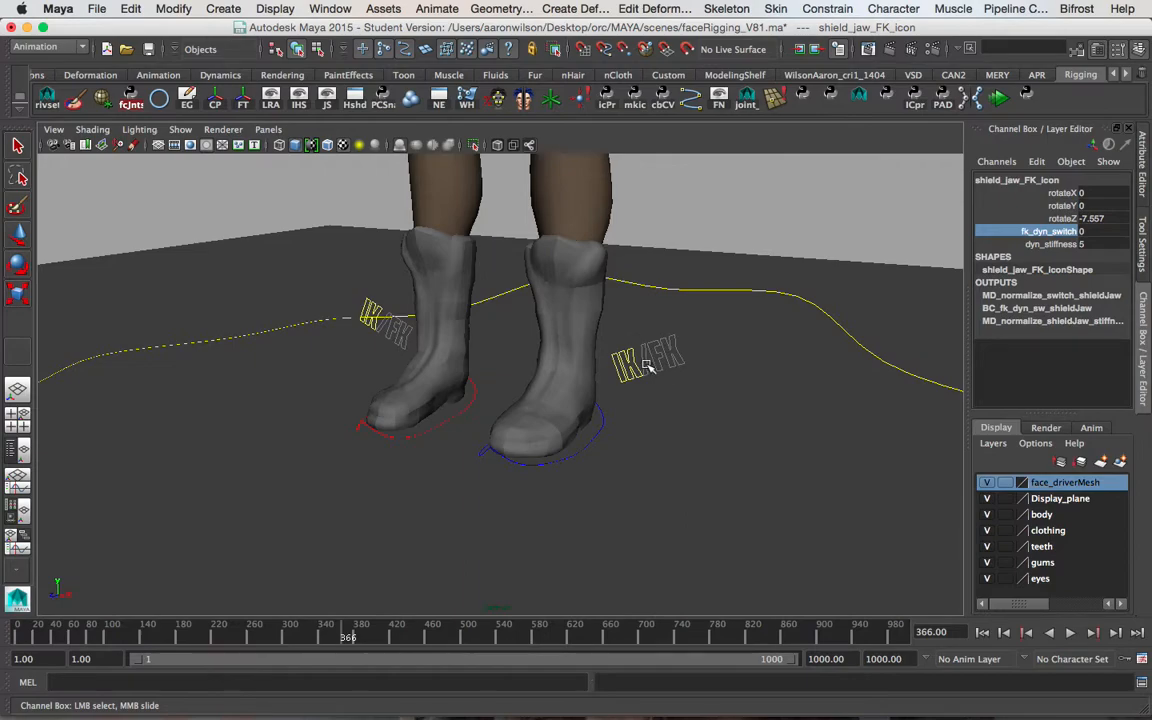
left_click(372, 336)
left_click(1062, 193)
middle_click_drag(520, 355, 540, 355)
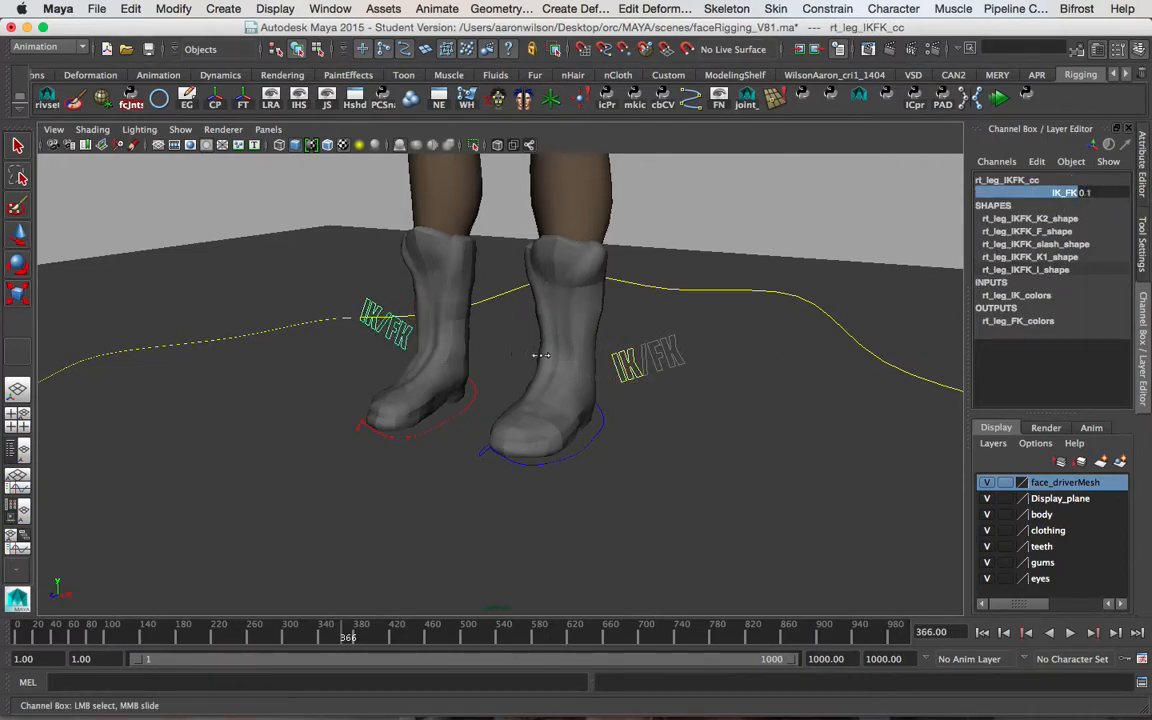
Rotate the right foot FK control to about 7.2, 10.7 and -16.9 degrees in X, Y and Z
key("q")
left_click(463, 381)
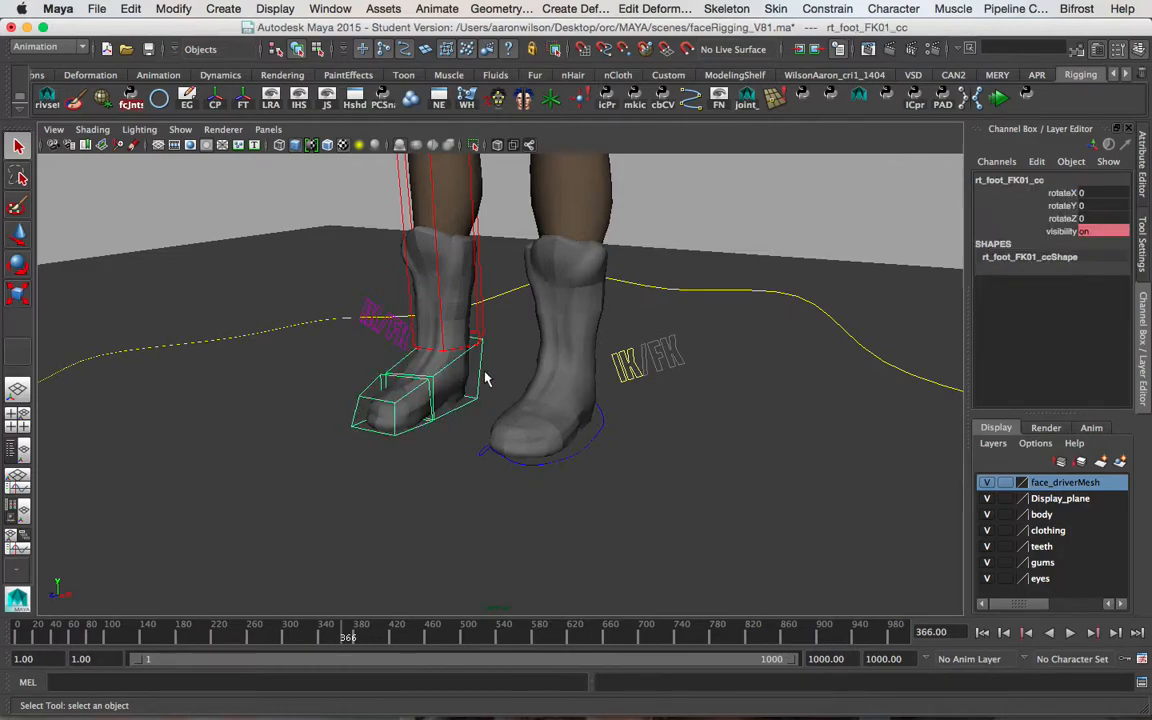
key("e")
left_click_drag(450, 368, 445, 393)
key("q")
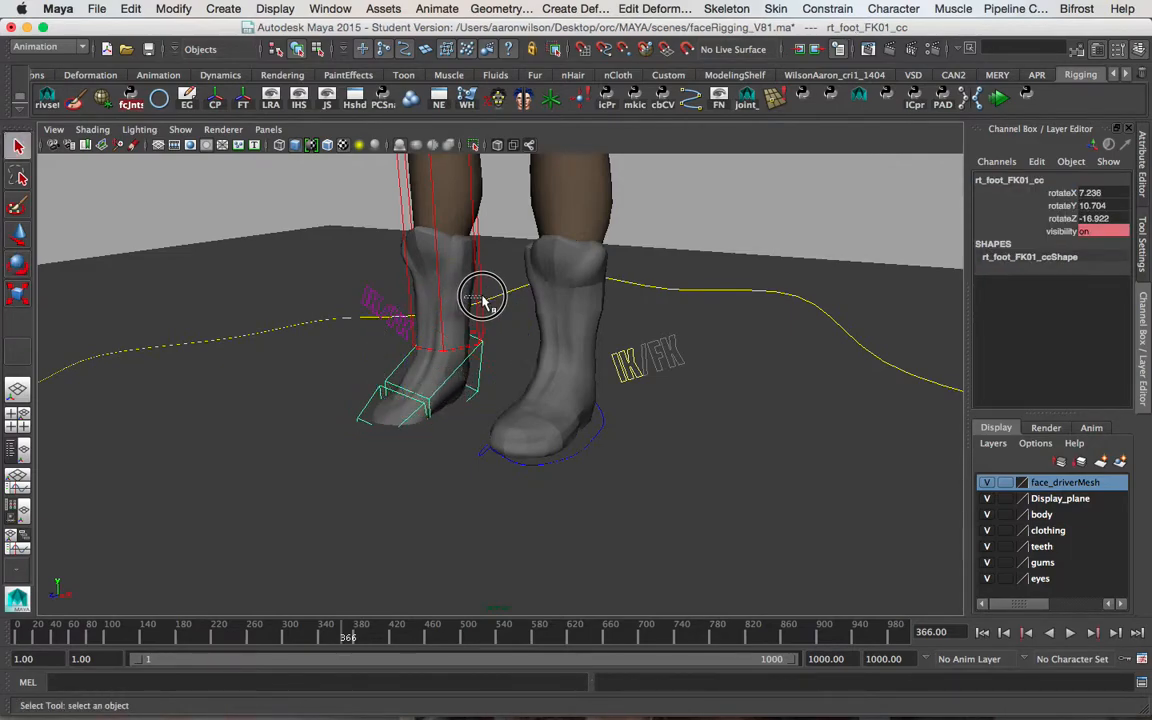
Rotate the right lower-leg FK control to pose the leg
left_click(480, 289)
key("e")
left_click_drag(413, 212, 381, 288, "alt")
key("q")
Try the left leg IK control's Heel_Toe and Bank_InOut attributes, undoing each change
left_click_drag(680, 421, 445, 503, "alt")
left_click(431, 500)
middle_click_drag(463, 502, 553, 499, "alt")
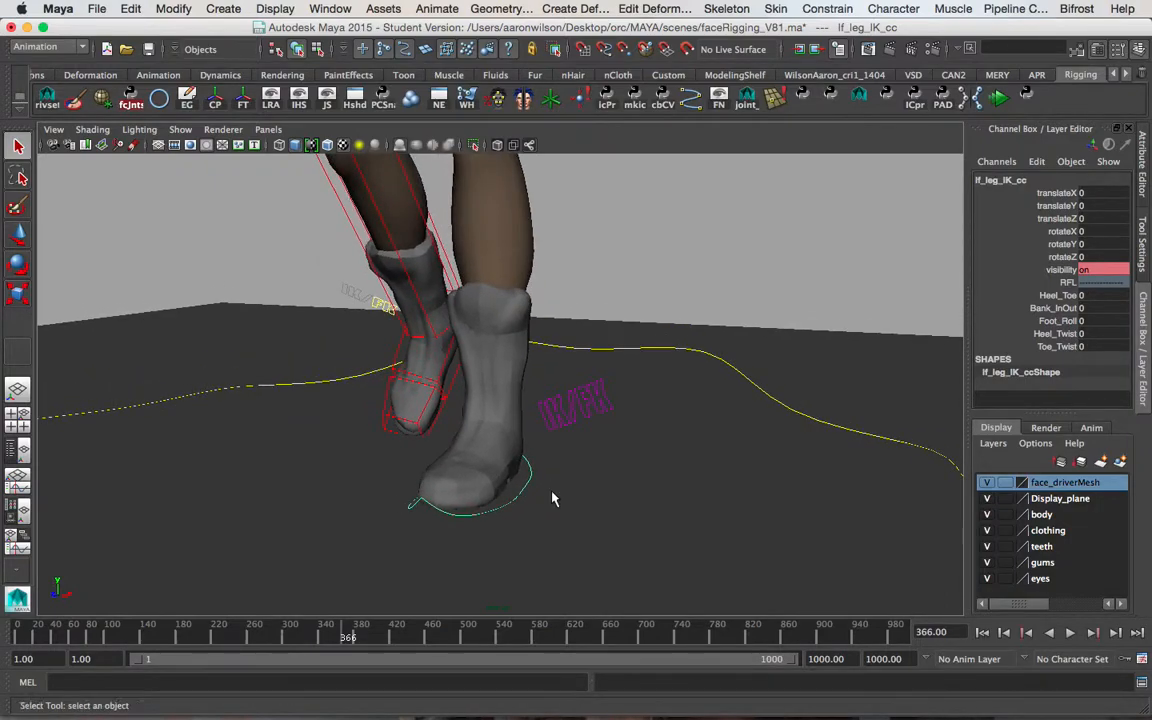
left_click_drag(553, 499, 617, 475, "alt")
left_click(1060, 295)
middle_click_drag(640, 442, 530, 440)
key("z")
left_click(1056, 310)
middle_click_drag(633, 447, 602, 449)
key("z")
Try the left leg IK control's Foot_Roll attribute, undo it, and try Heel_Twist
left_click(1057, 321)
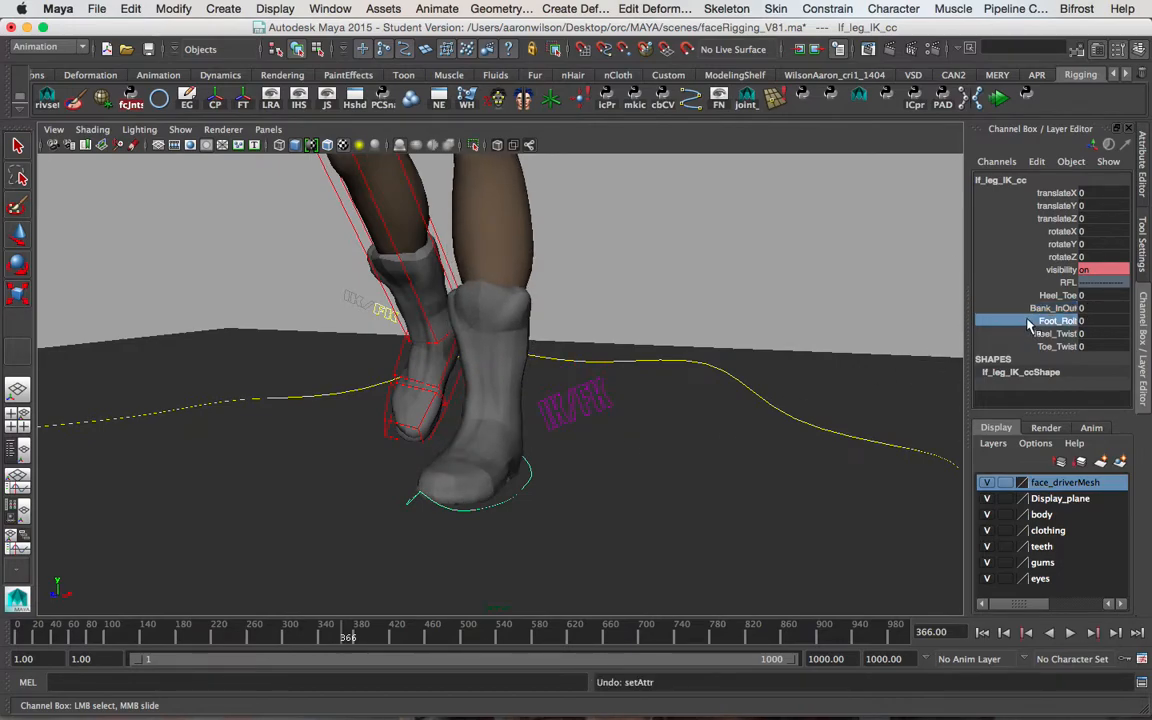
mouse_move(650, 402)
middle_mouse_down()
mouse_move(612, 402)
mouse_move(647, 403)
middle_mouse_up()
key("z")
left_click(1060, 334)
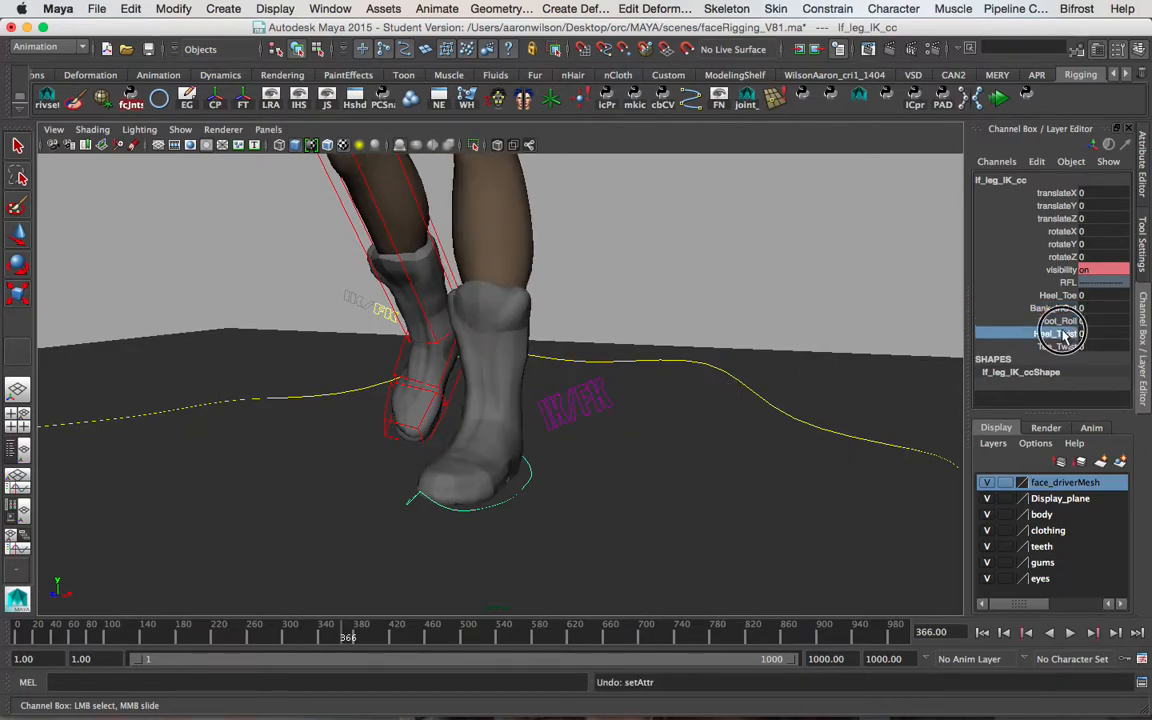
middle_click_drag(608, 440, 681, 363)
Try moving the left knee's pole vector control and undo the move
left_click_drag(681, 363, 627, 337, "alt")
middle_click_drag(627, 337, 615, 553, "alt")
left_click_drag(611, 405, 690, 383, "alt")
middle_click_drag(738, 381, 717, 473, "alt")
middle_click_drag(571, 386, 582, 198, "alt")
middle_click_drag(627, 409, 648, 240, "alt")
mouse_move(670, 385)
left_mouse_down("alt")
mouse_move(627, 392)
mouse_move(663, 383)
left_mouse_up("alt")
left_click(645, 327)
key("w")
middle_click_drag(686, 414, 622, 424)
key("z")
Try rotating the FK controls of the right forearm's arm wrap
middle_click_drag(700, 440, 680, 690, "alt")
left_click_drag(674, 447, 648, 420, "alt")
middle_click_drag(638, 421, 674, 368, "alt")
middle_click_drag(573, 393, 553, 543, "alt")
middle_click_drag(573, 497, 660, 358, "alt")
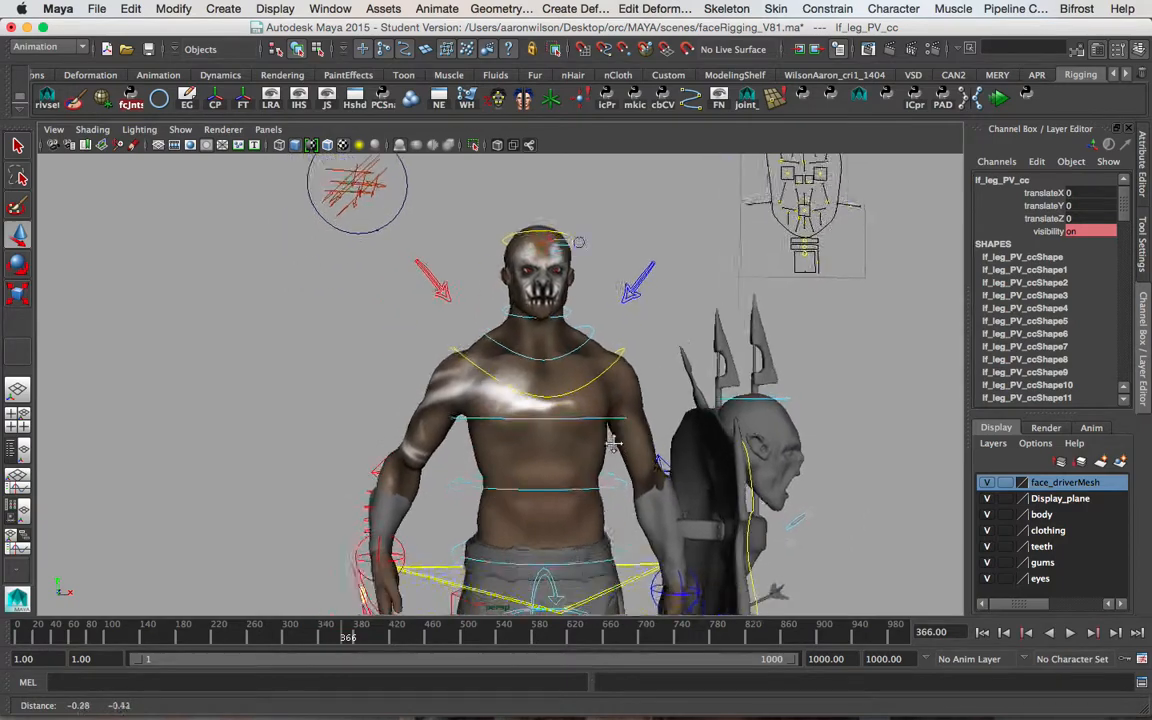
left_click_drag(415, 458, 488, 454, "alt")
right_click_drag(488, 454, 626, 446, "alt")
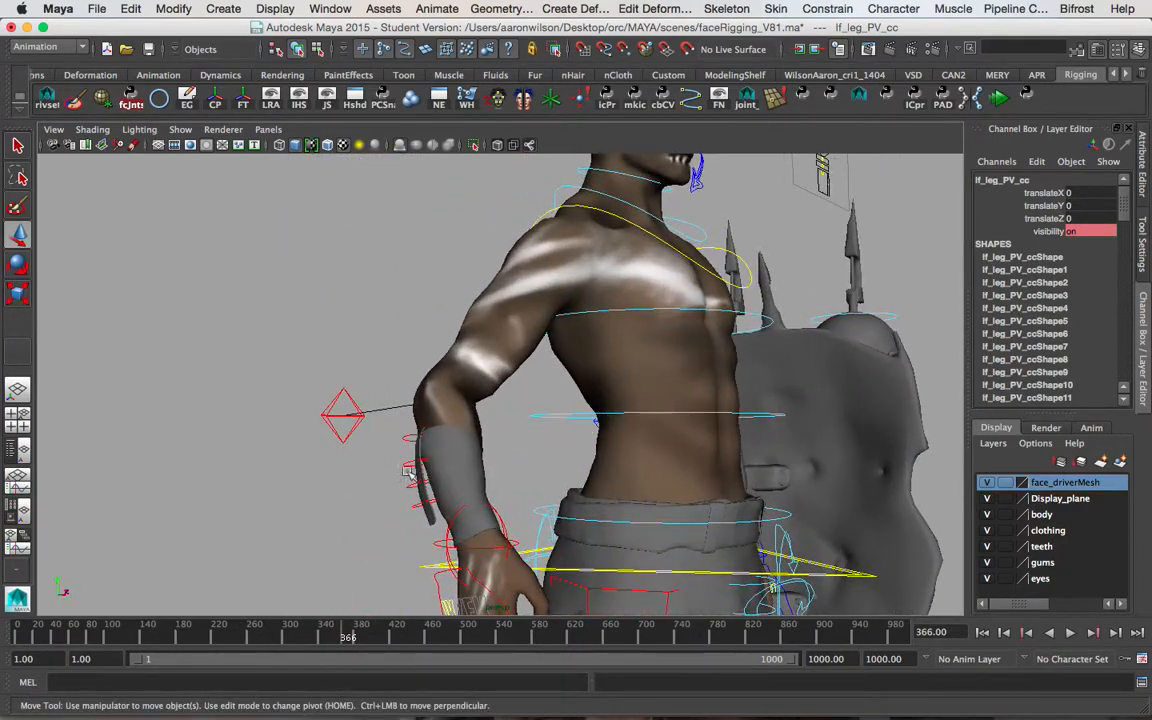
left_click(410, 462)
key("e")
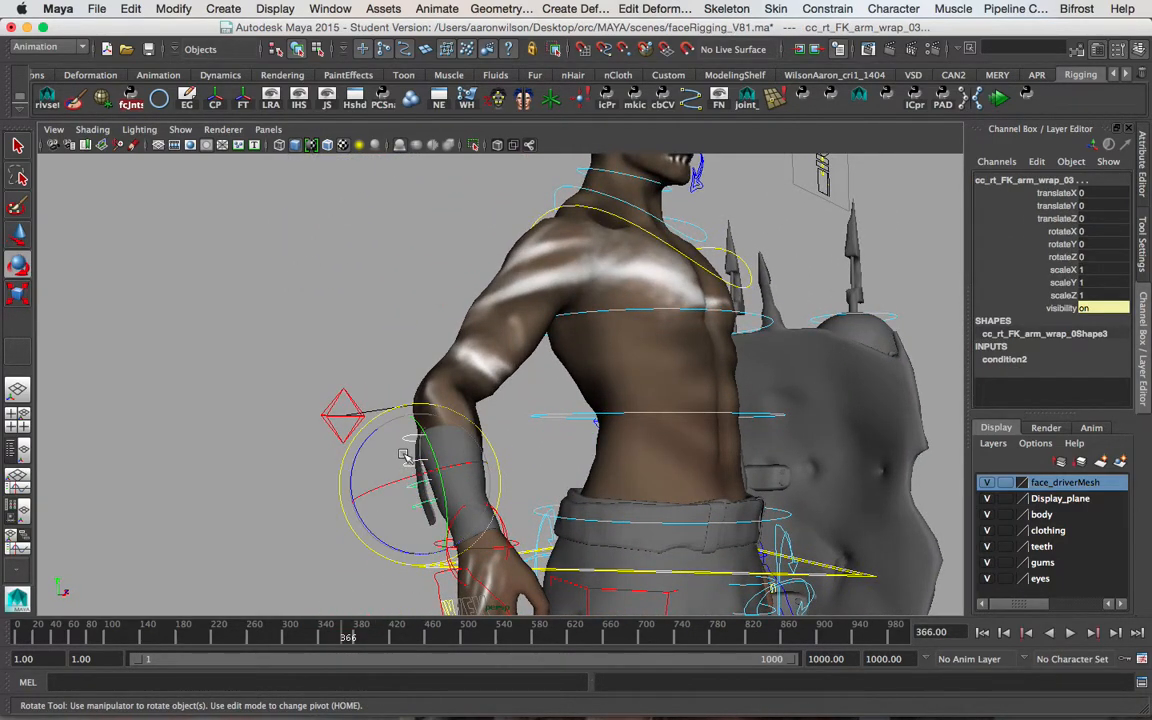
left_click_drag(352, 464, 540, 500)
middle_click_drag(540, 500, 540, 400, "alt")
key("q")
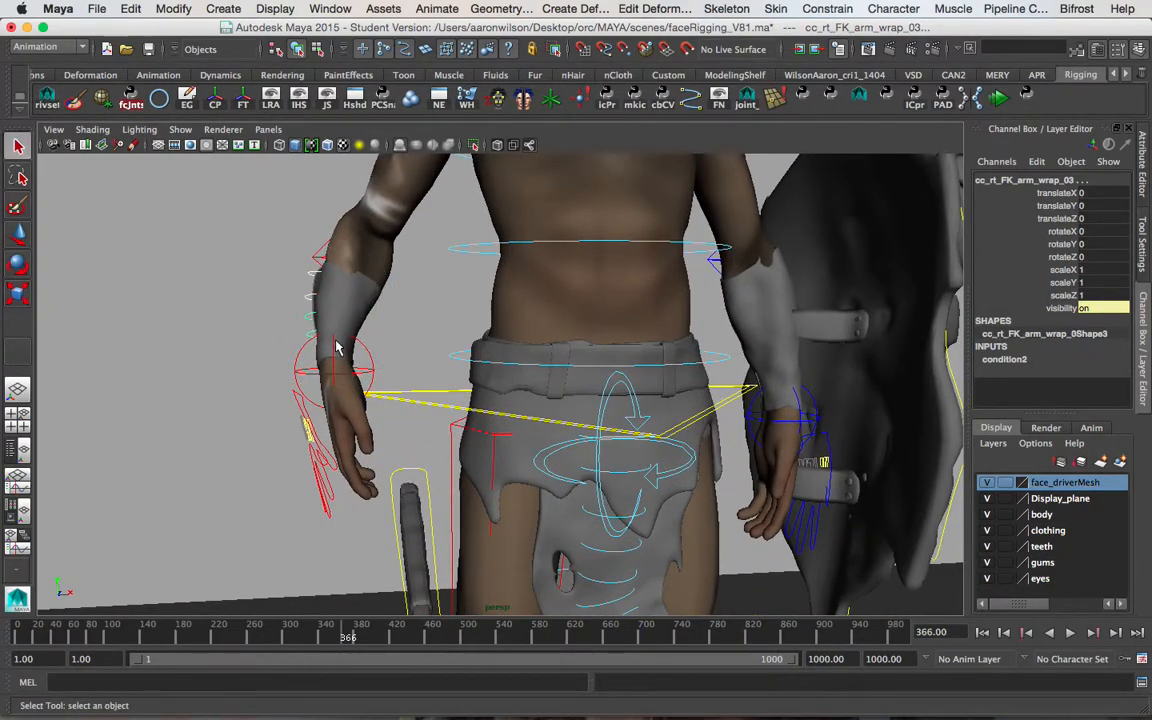
Set the right hand control's arm_wrap_dynamics fk_dyn_switch to 10 and return it to 0
left_click(310, 447)
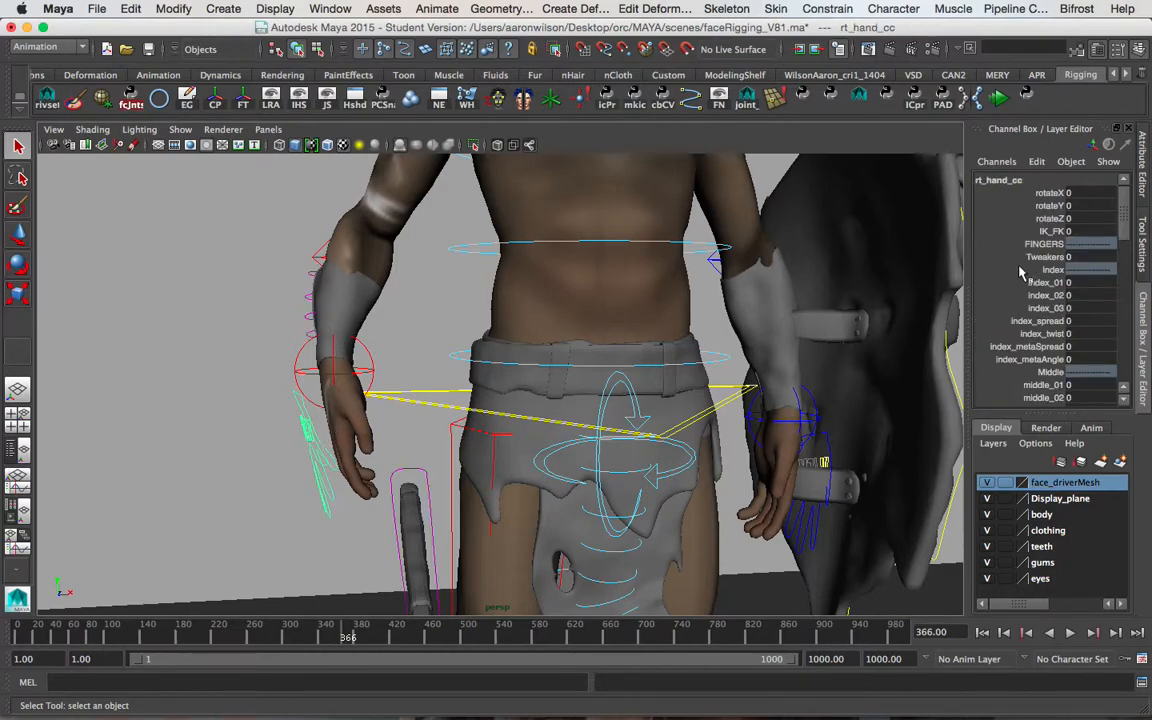
scroll(1055, 323, "down", 10)
scroll(1055, 323, "down", 1)
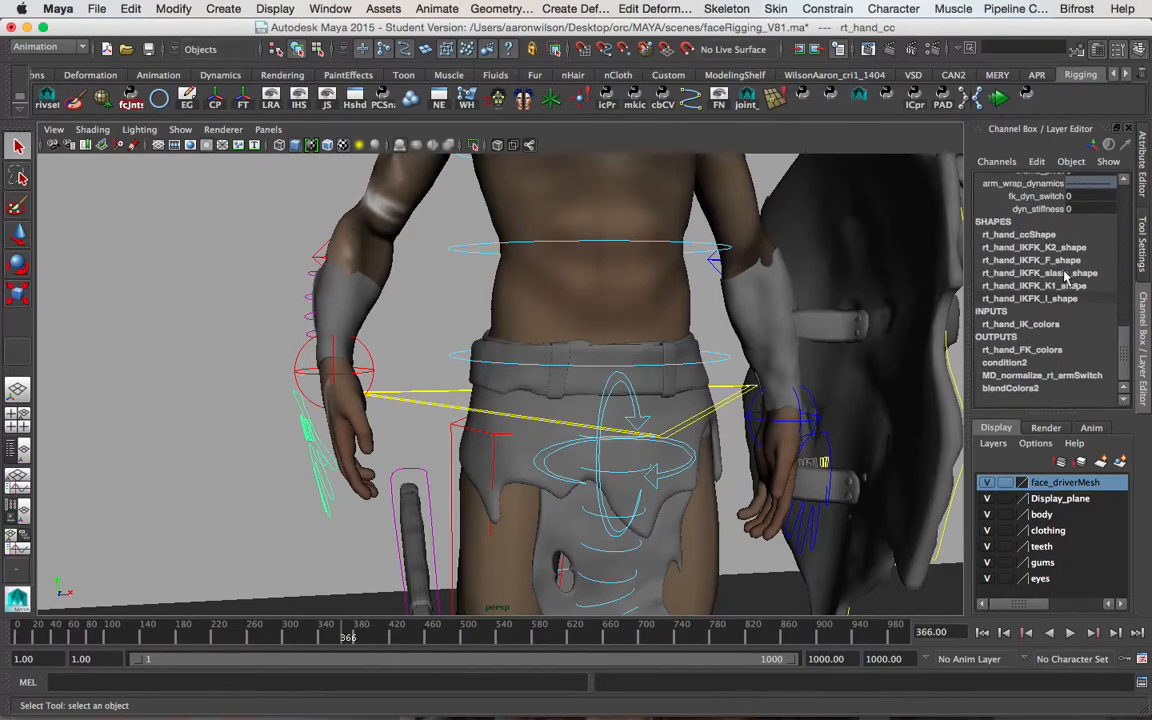
left_click(1038, 197)
left_click_drag(808, 400, 314, 360, "alt")
left_click_drag(517, 399, 369, 386, "alt")
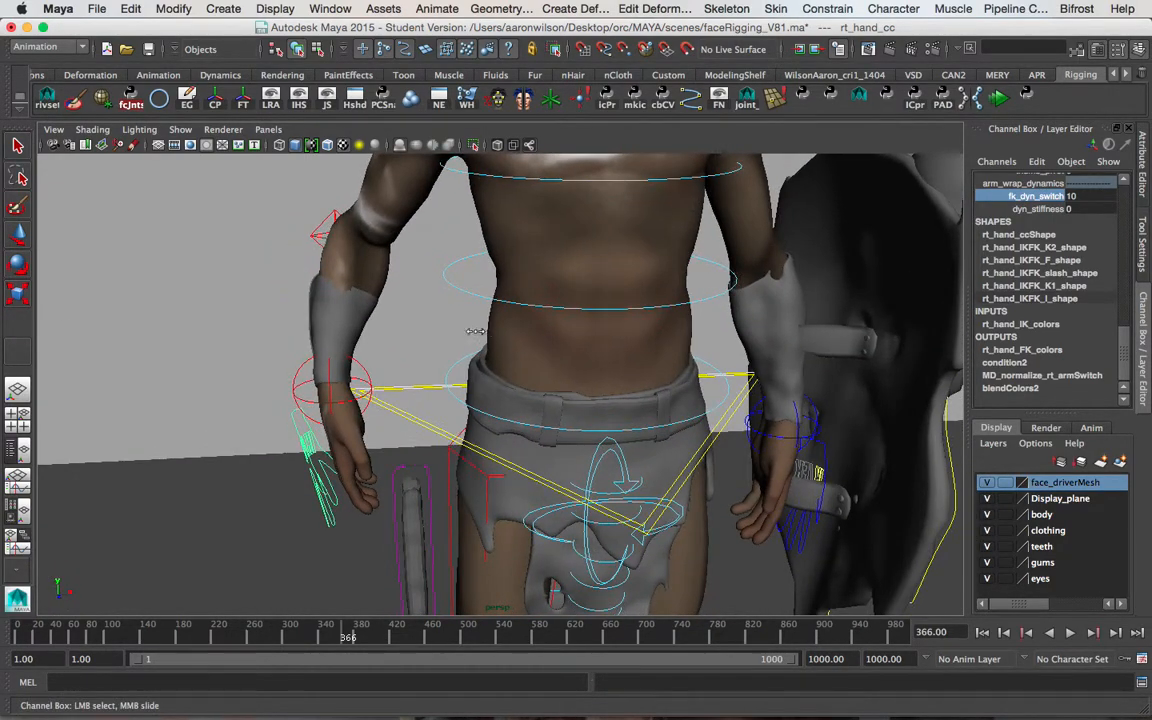
Try moving the left clavicle control and undo the move
middle_click_drag(578, 302, 600, 487, "alt")
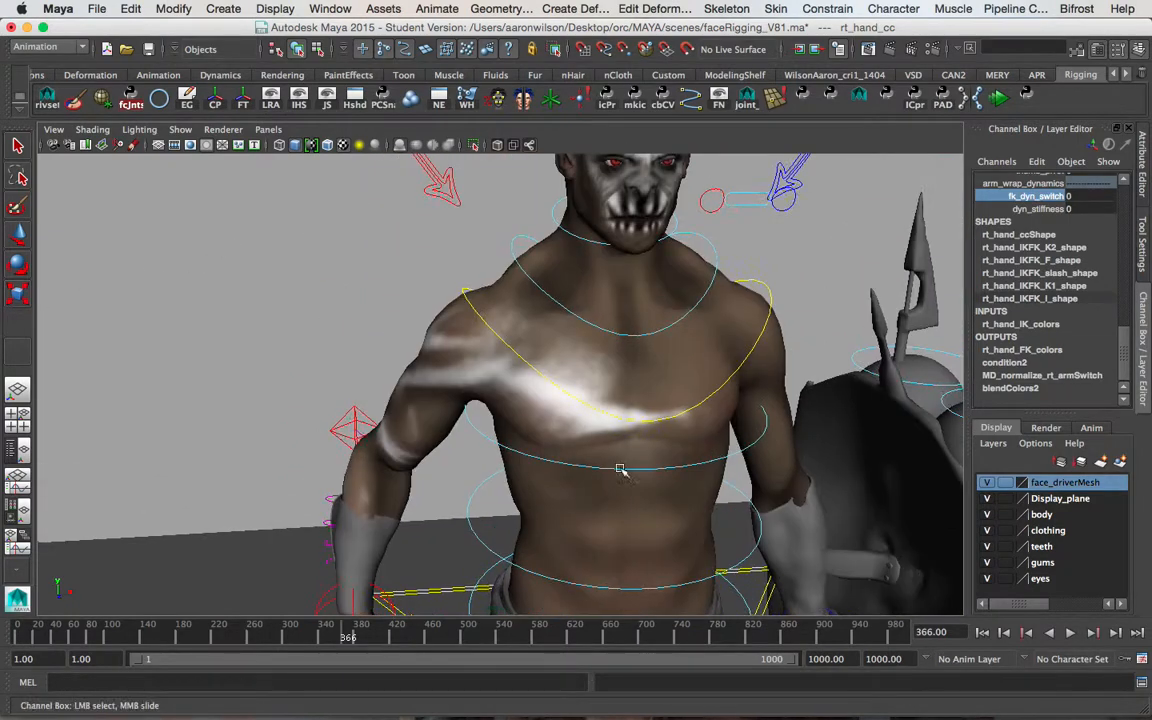
middle_click_drag(651, 392, 589, 393, "alt")
right_click_drag(589, 393, 504, 342, "alt")
left_click_drag(660, 355, 643, 352, "alt")
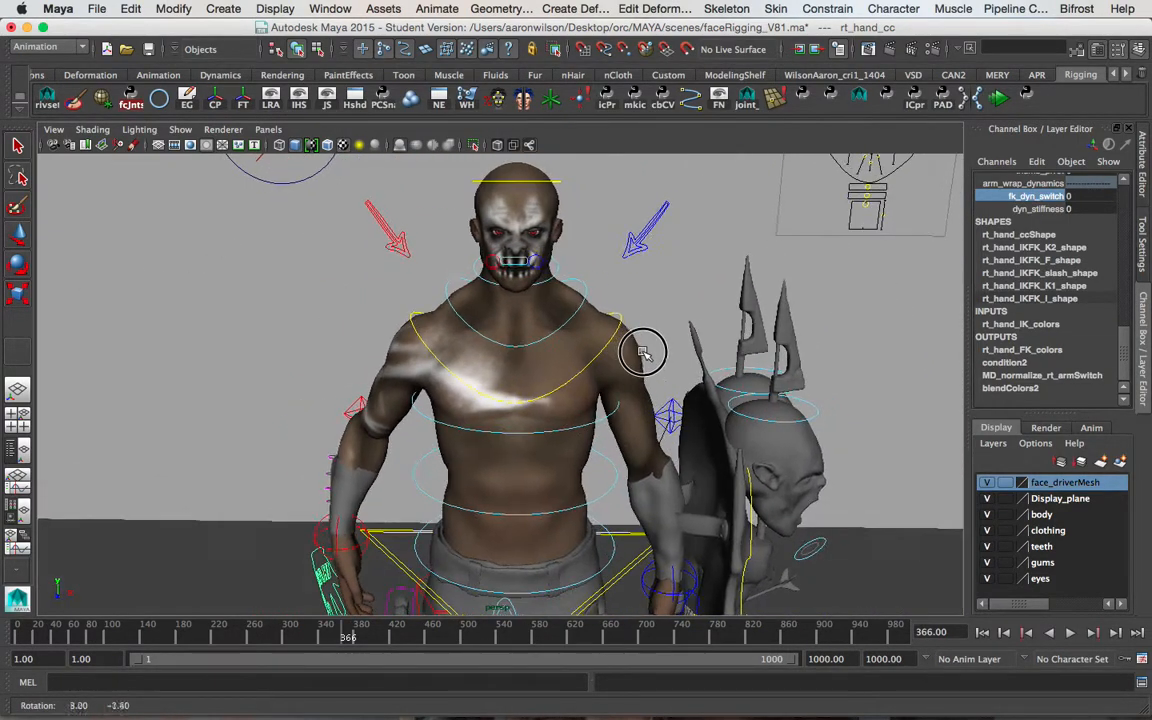
left_click(643, 235)
left_click_drag(674, 303, 622, 311, "alt")
key("w")
middle_click_drag(668, 312, 662, 365)
left_click_drag(662, 365, 658, 356)
key("z")
left_click_drag(540, 372, 571, 355, "alt")
key("q")
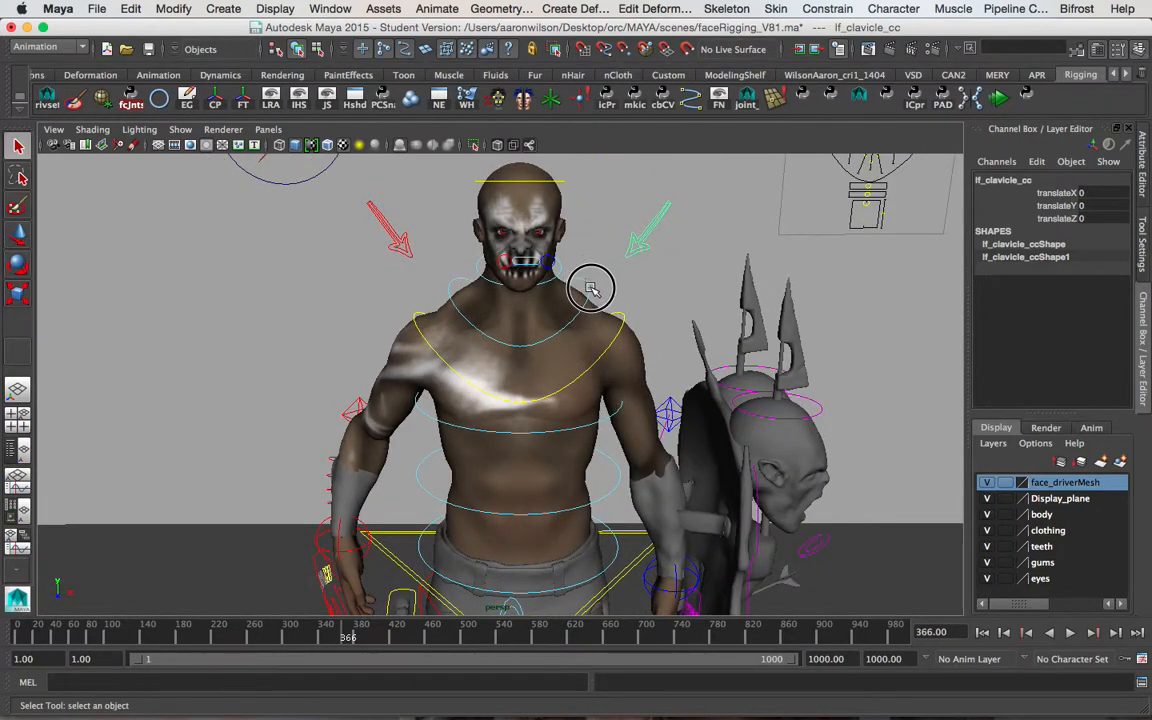
Try rotating the base-of-neck control (ct_spine_07_cc) and undo the rotation
left_click(588, 285)
key("e")
left_click_drag(563, 300, 571, 260)
key("z")
key("q")
Turn on scene lighting and shadows in the perspective viewport
right_click_drag(536, 254, 552, 254, "alt")
middle_click_drag(370, 348, 387, 460, "alt")
left_click_drag(471, 396, 500, 389, "alt")
middle_click_drag(611, 316, 595, 339, "alt")
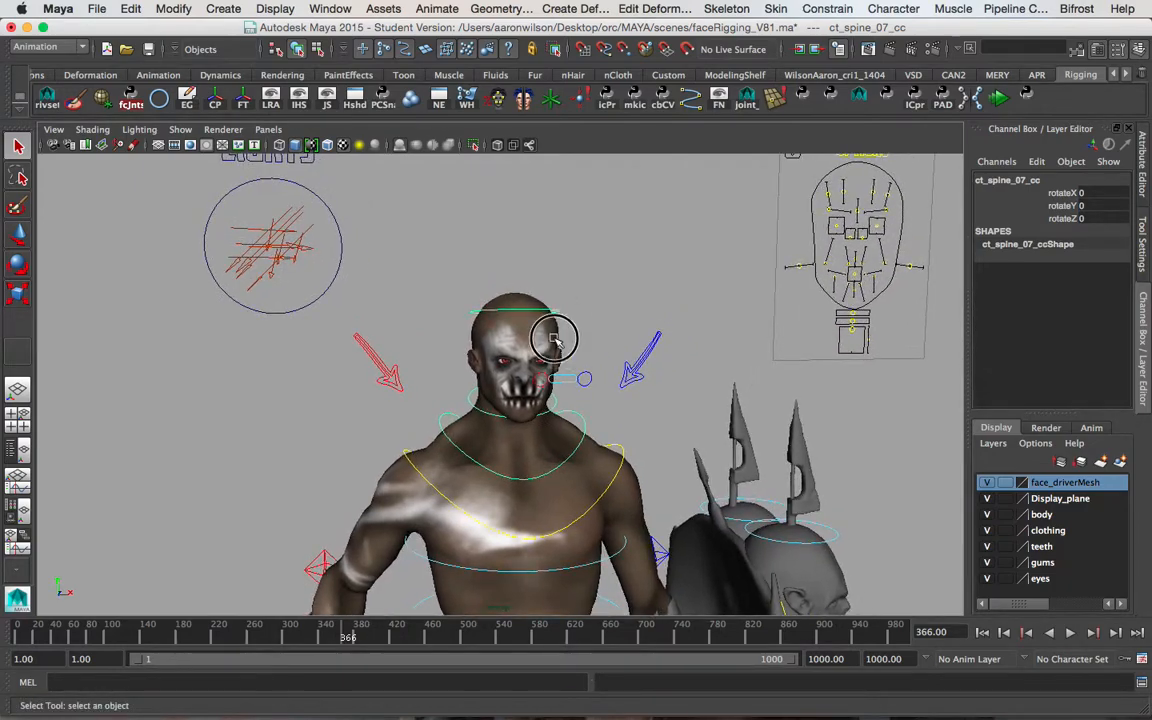
left_click_drag(555, 338, 536, 329, "alt")
left_click(241, 132)
left_click(238, 157)
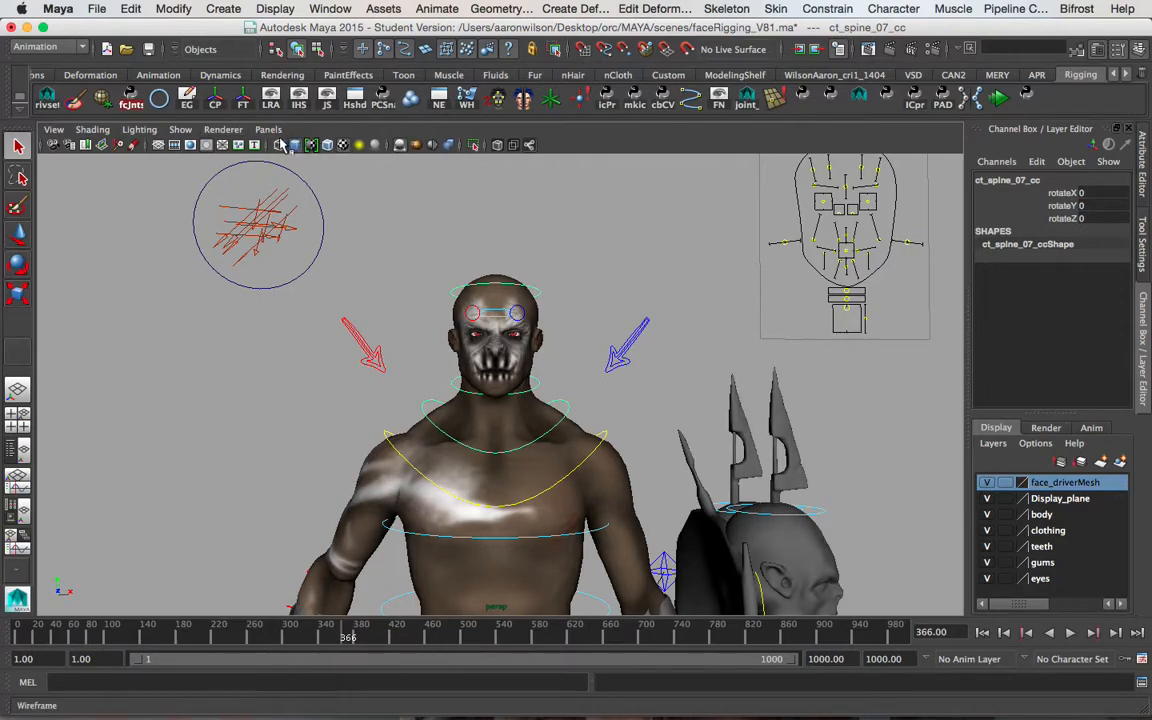
left_click(358, 146)
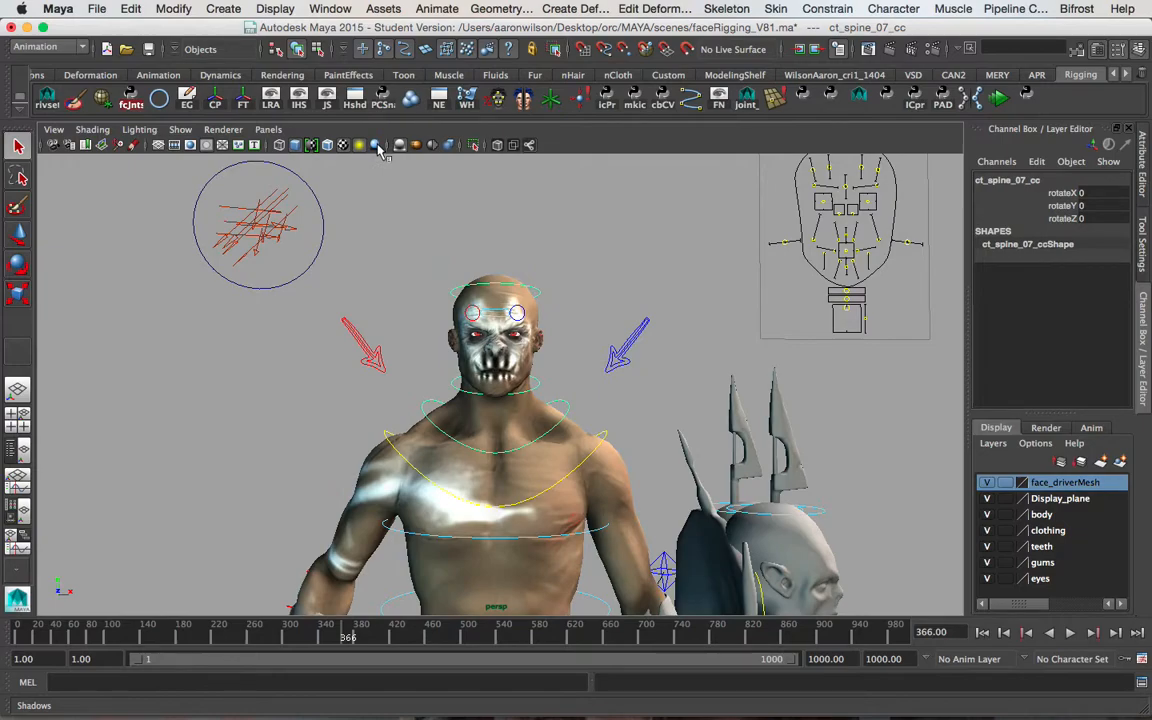
left_click(377, 146)
mouse_move(520, 257)
left_mouse_down("alt")
mouse_move(568, 226)
mouse_move(566, 249)
mouse_move(505, 259)
left_mouse_up("alt")
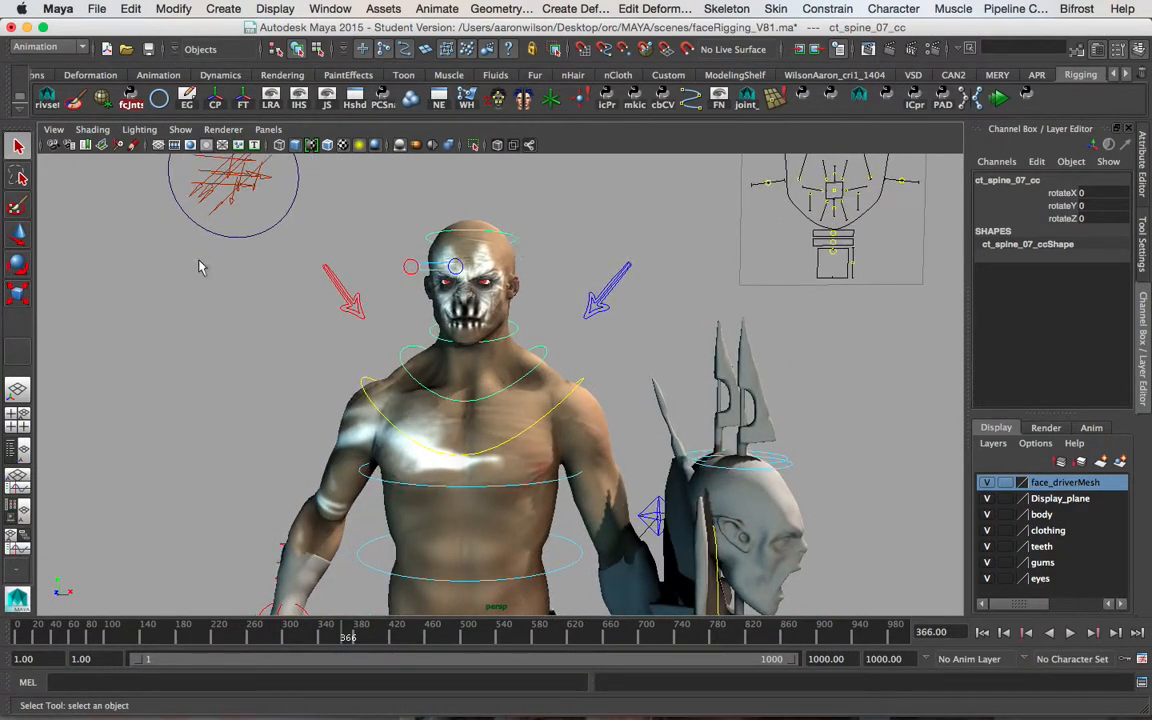
Show the face_controls_camera view in a widened panel beside the perspective view and enlarge the face control board
left_click(17, 452)
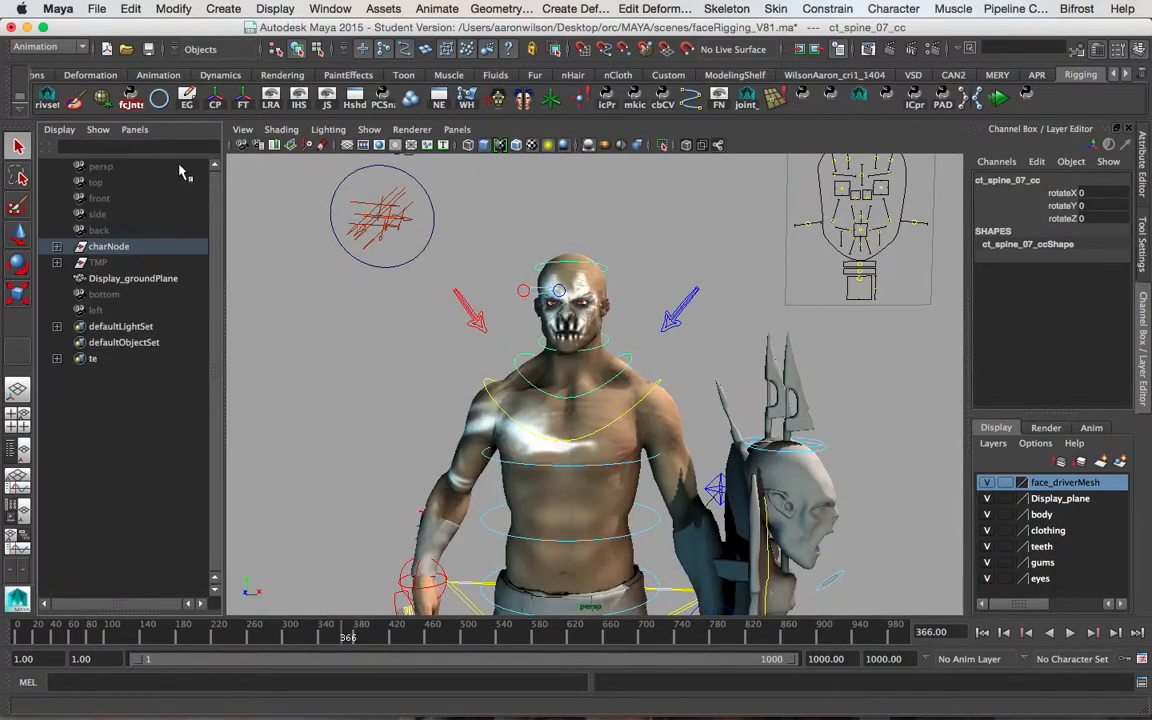
left_click(135, 129)
mouse_move(160, 145)
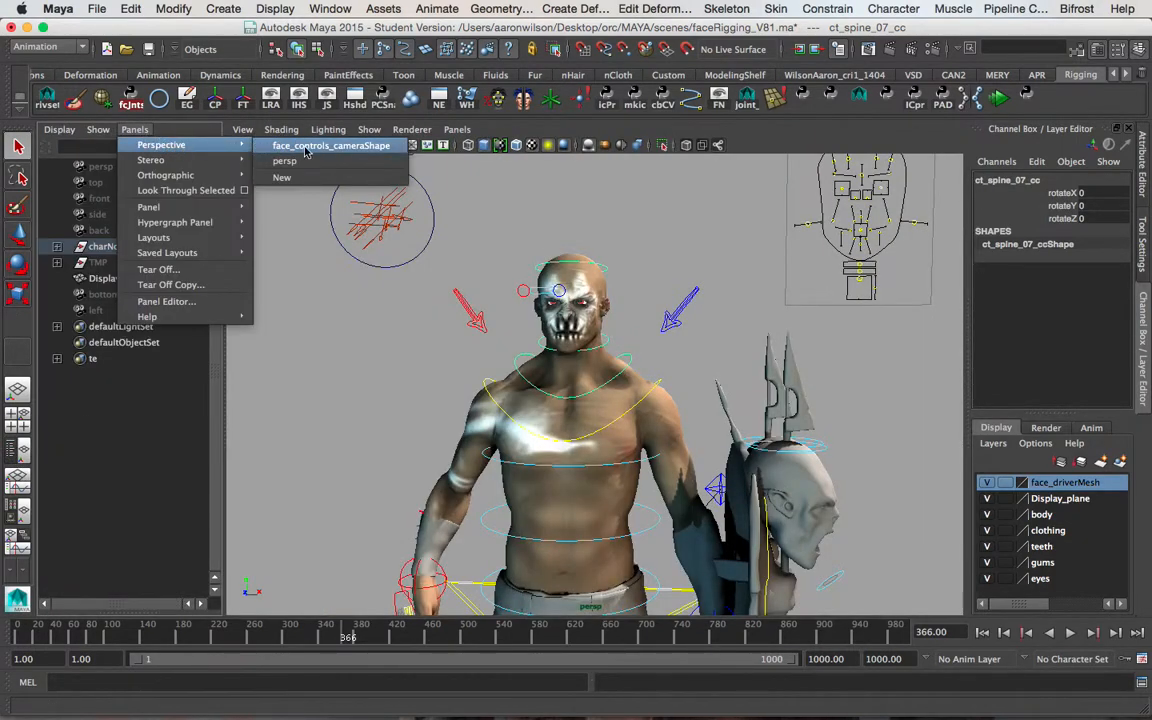
left_click(352, 147)
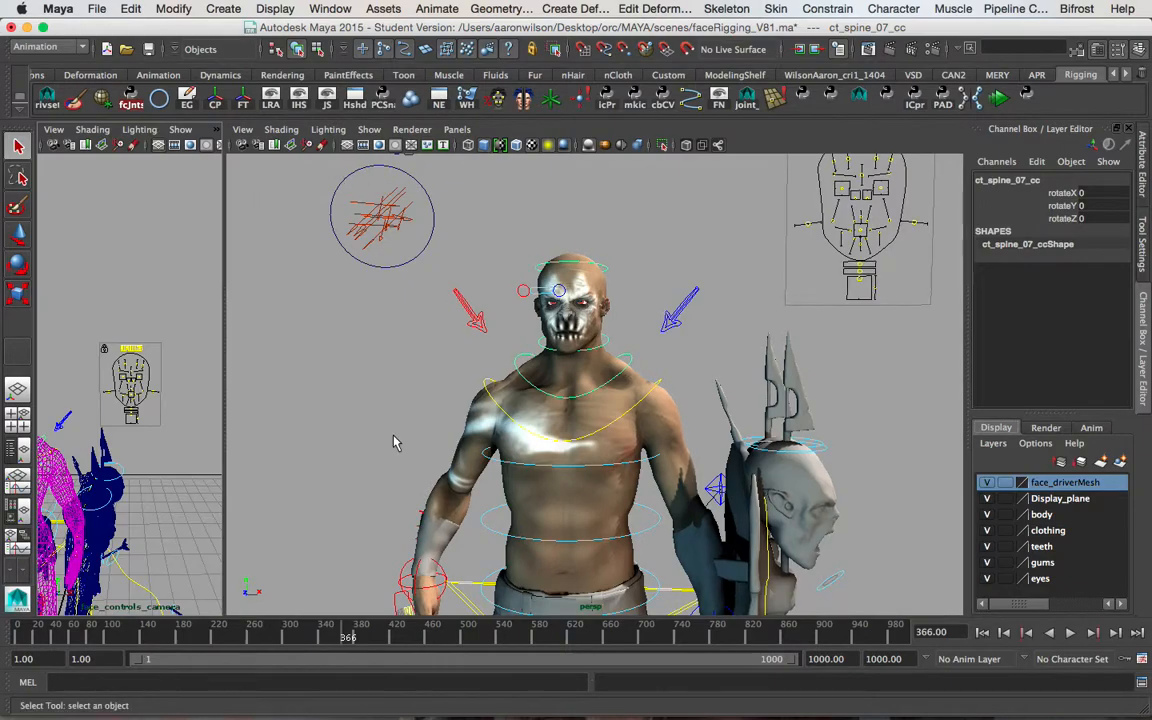
left_click_drag(226, 360, 505, 363)
right_click_drag(193, 421, 362, 441, "alt")
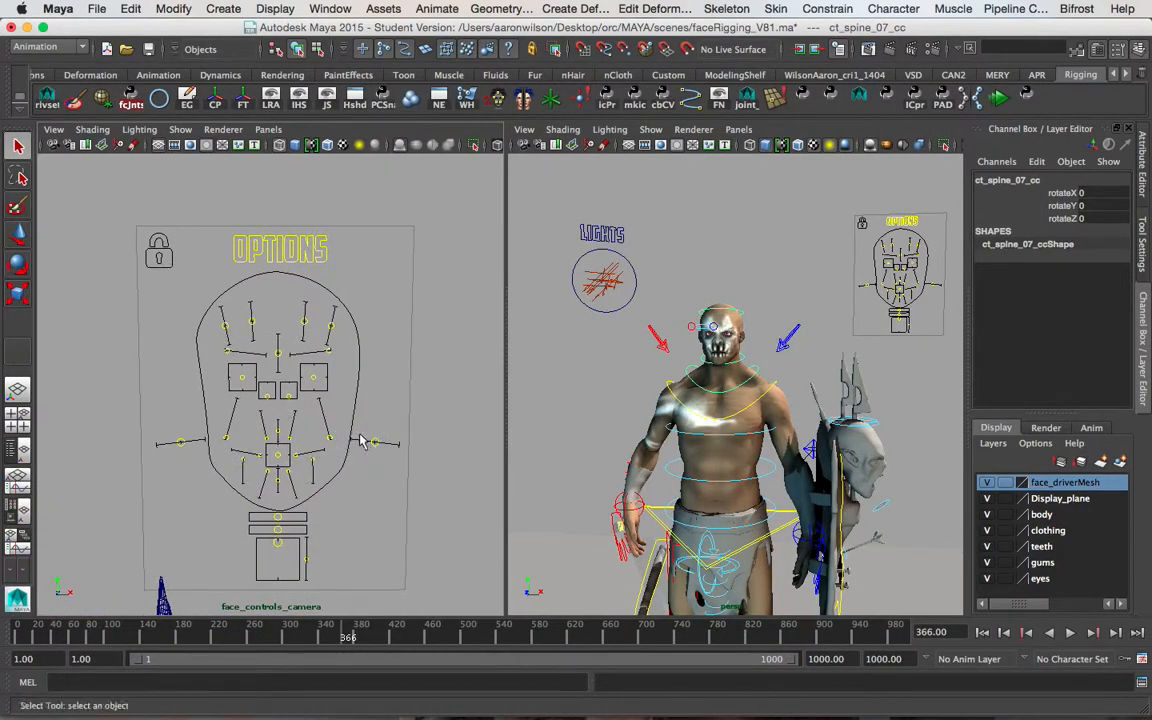
Move the central ct_eyes_cc control in front of the face to redirect both eyes
middle_click_drag(663, 370, 635, 302, "alt")
right_click_drag(636, 313, 715, 250, "alt")
left_click_drag(705, 212, 716, 229)
key("f")
right_click_drag(856, 299, 786, 289, "alt")
left_click_drag(728, 385, 753, 374, "alt")
middle_click_drag(760, 370, 726, 287, "alt")
right_click_drag(762, 330, 612, 298, "alt")
left_click_drag(629, 260, 689, 292)
key("w")
middle_click_drag(773, 352, 740, 311)
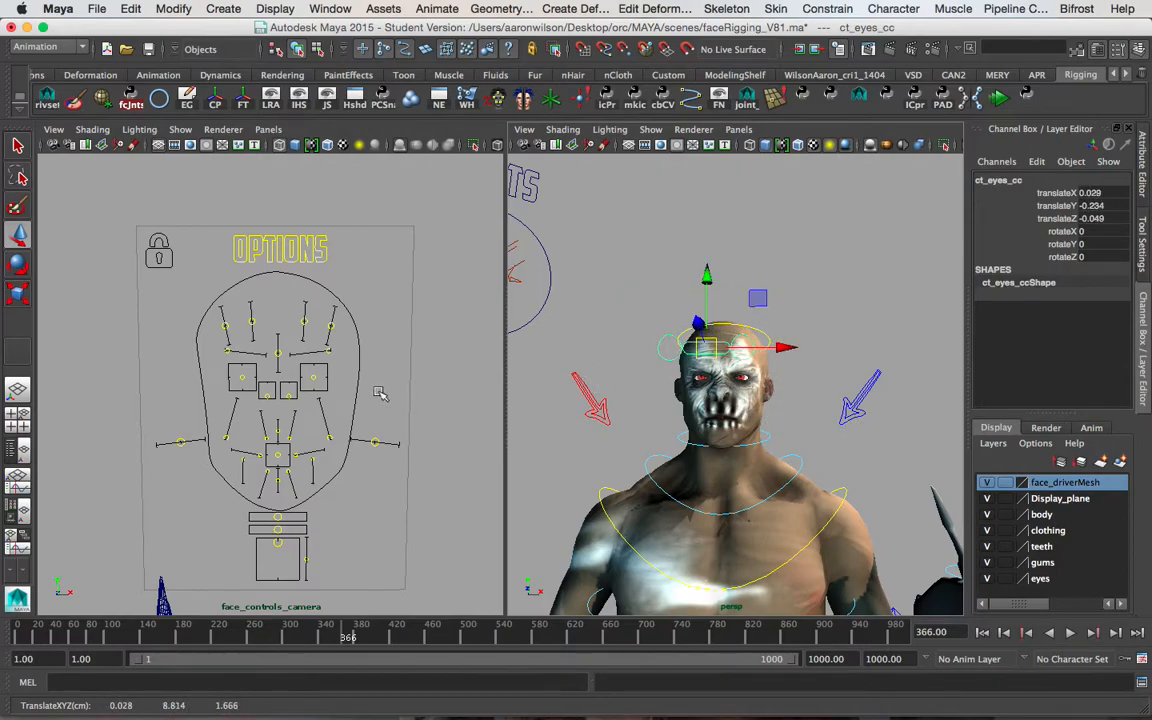
Try moving the left eye control on the face board and undo the move
key("q")
left_click(308, 376)
key("w")
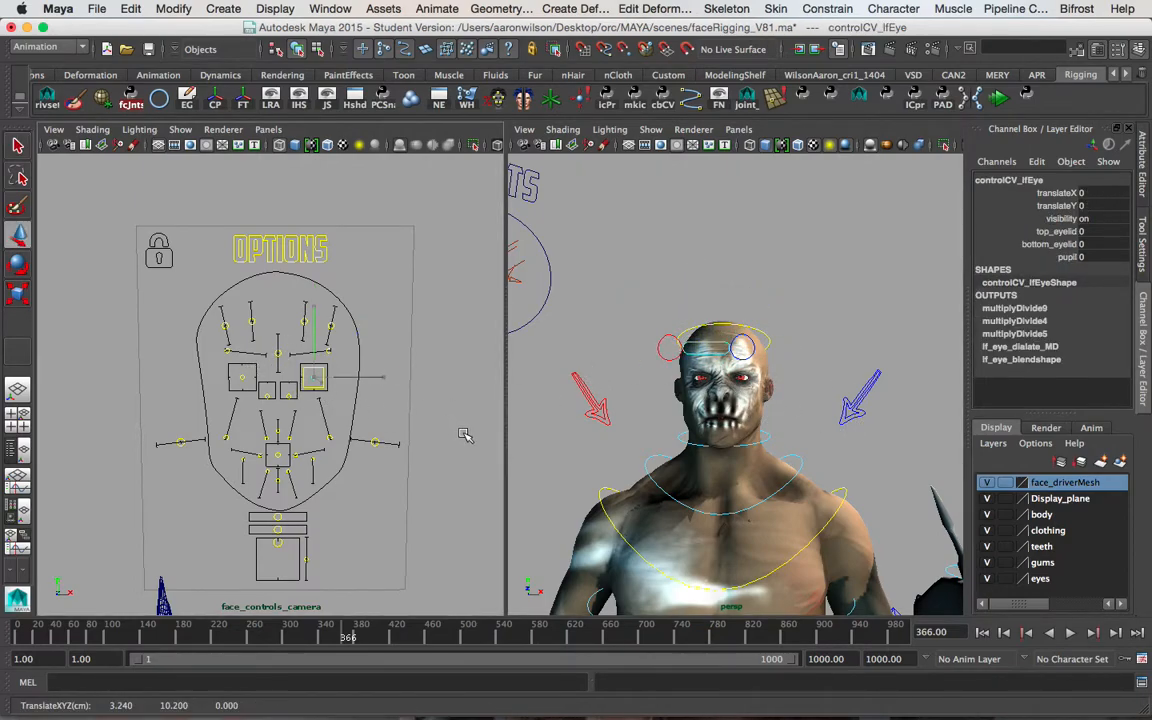
mouse_move(473, 426)
middle_mouse_down()
mouse_move(460, 432)
mouse_move(481, 435)
middle_mouse_up()
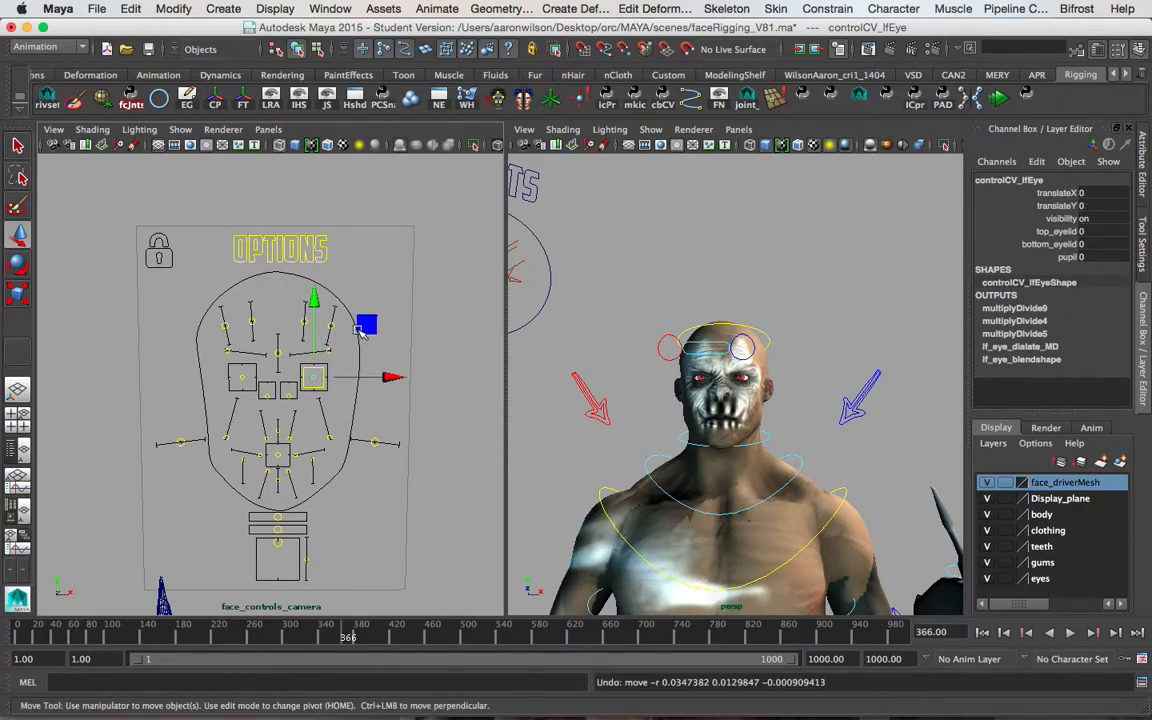
Try moving the individual lf_eye_cc aim control in front of the face and undo the move
left_click_drag(808, 326, 818, 336, "alt")
key("q")
left_click(812, 369)
key("w")
middle_click_drag(834, 441, 822, 449)
key("z")
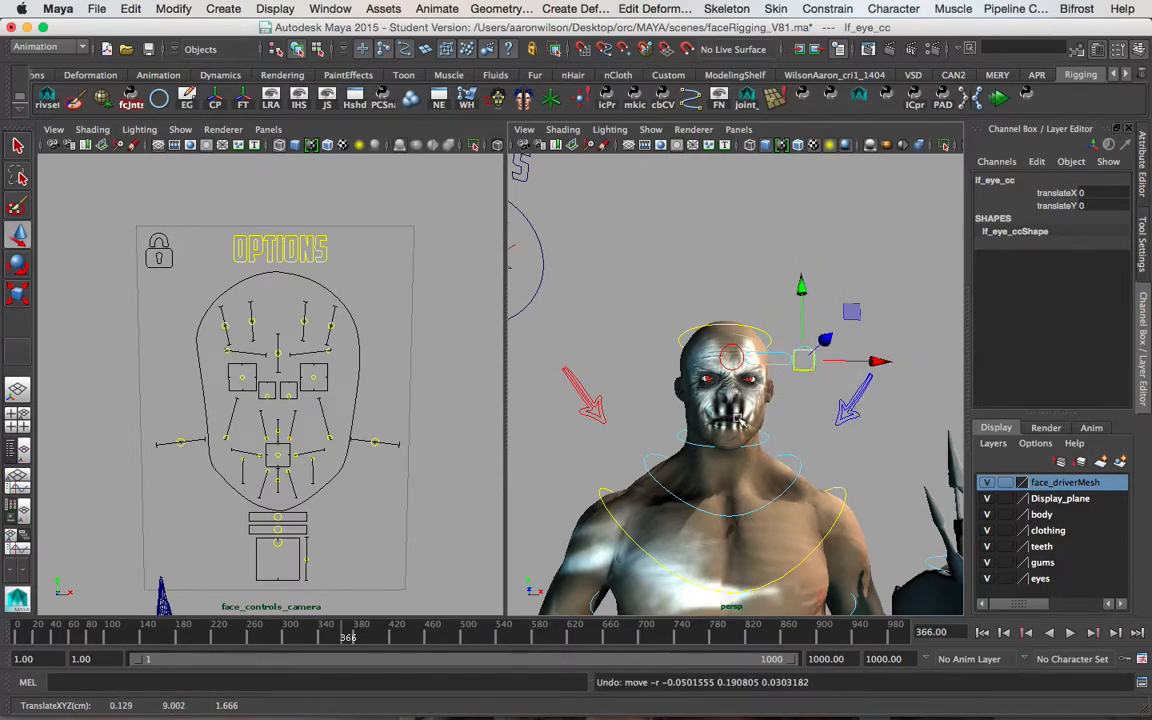
Set the jaw control's jaw_Clinch to 10 and view the side of the jaw up close
left_click_drag(664, 314, 685, 341)
key("f")
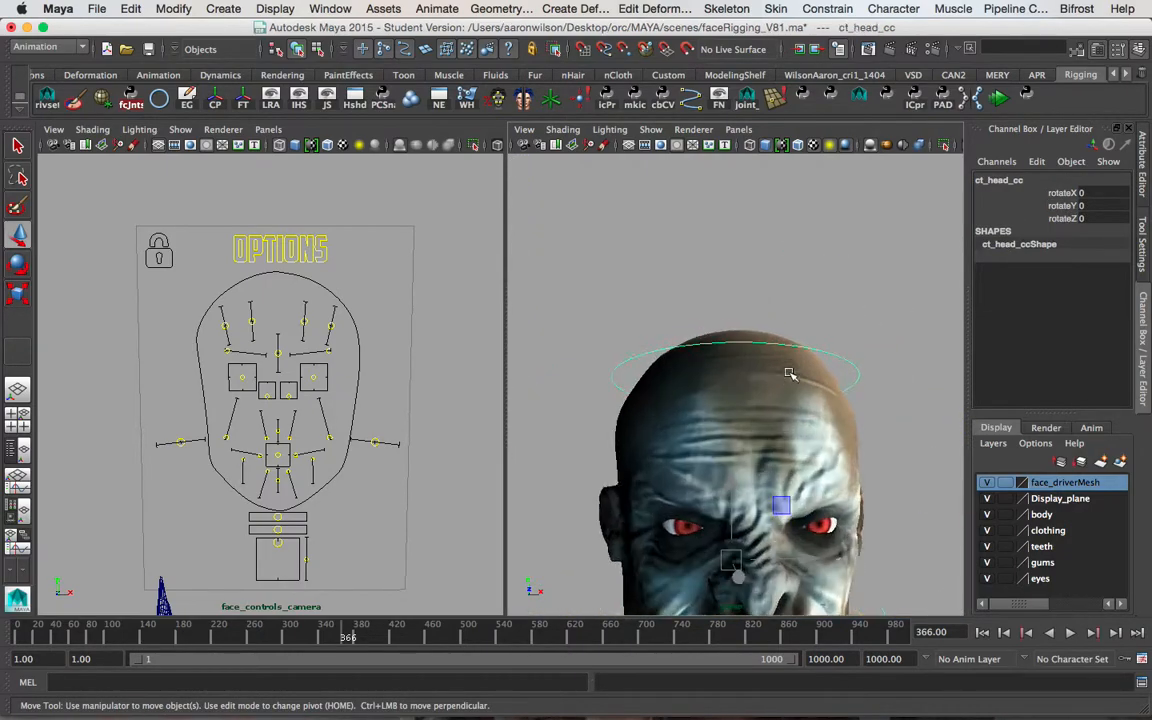
left_click_drag(794, 373, 876, 327, "alt")
left_click(885, 310)
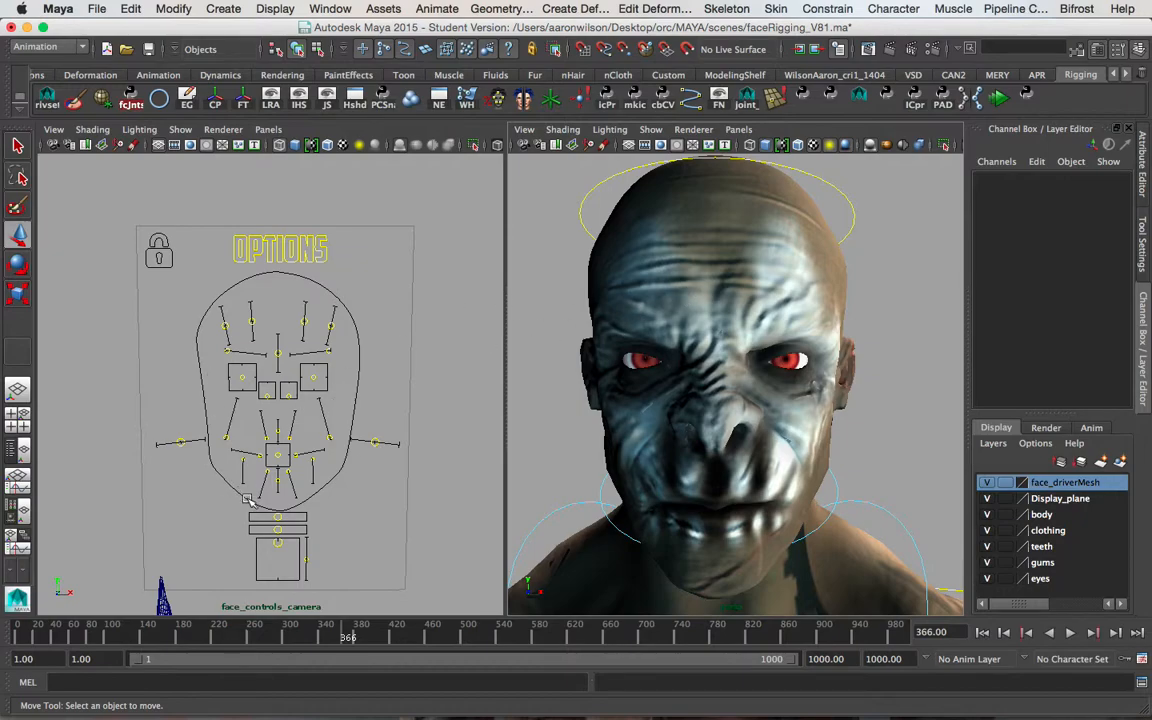
left_click(279, 545)
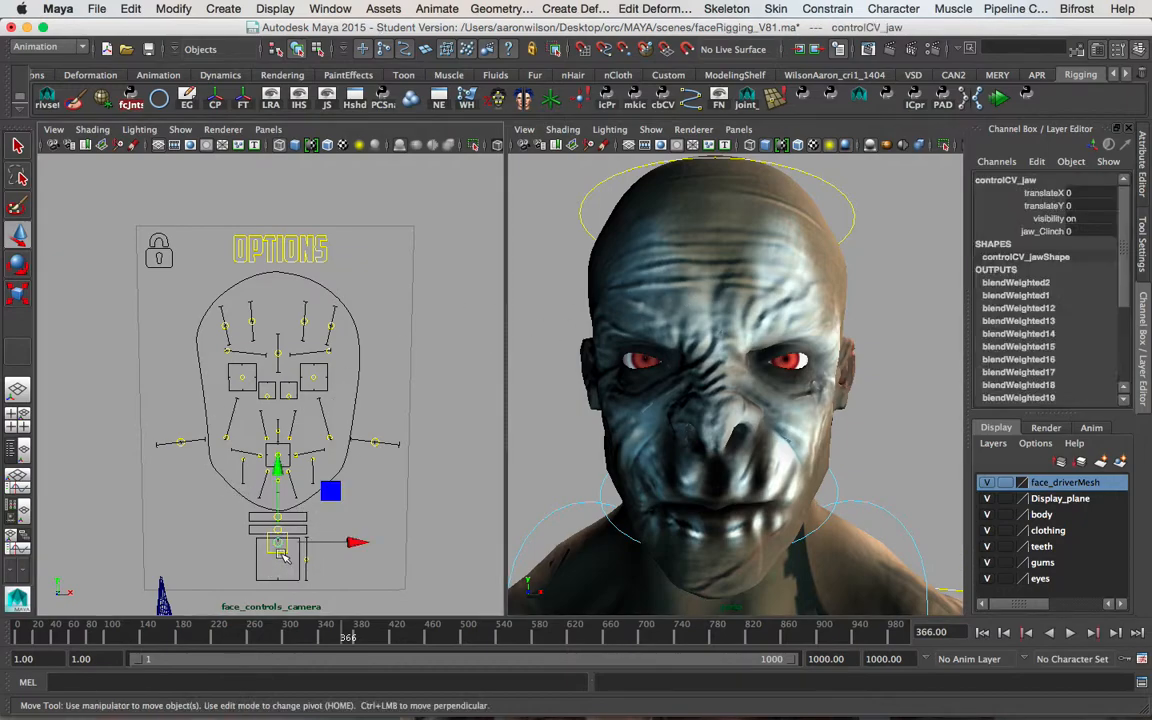
left_click_drag(708, 376, 738, 357, "alt")
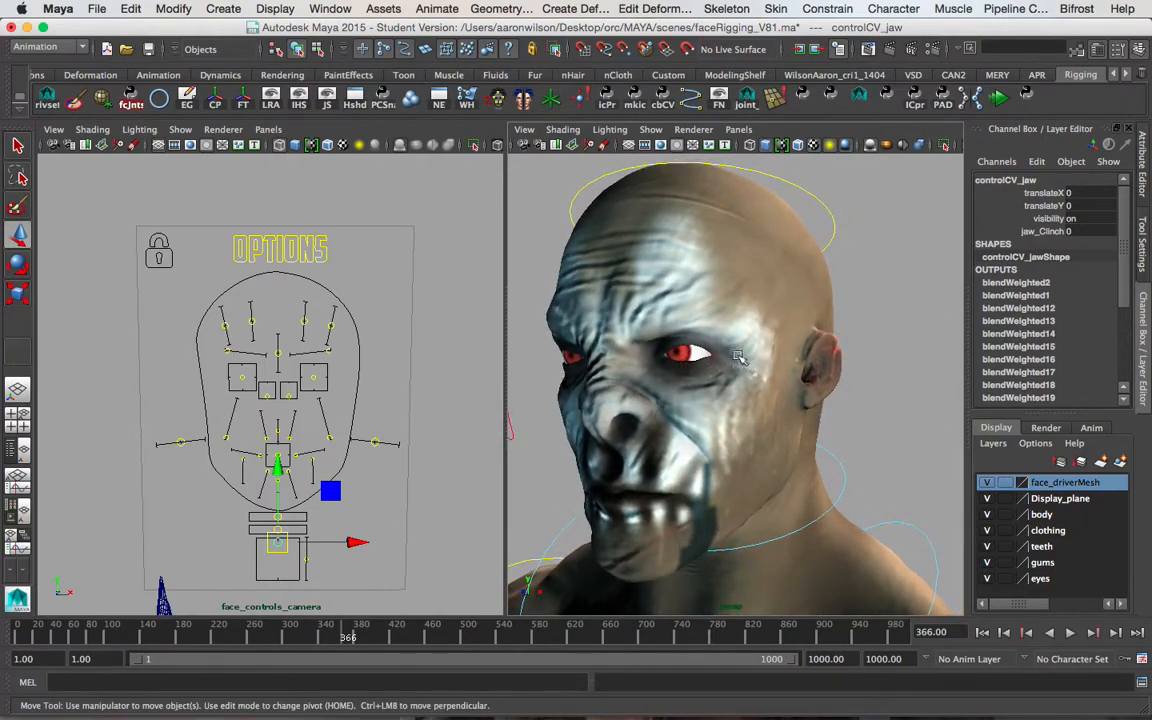
left_click(1042, 231)
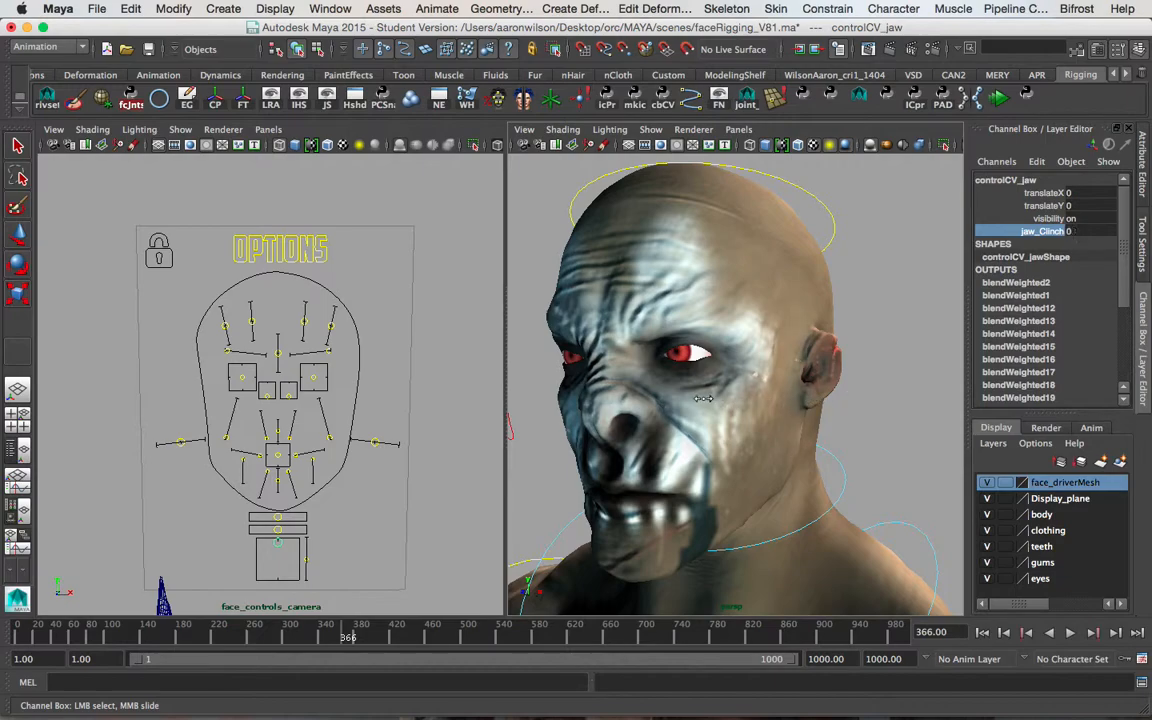
middle_click_drag(936, 402, 805, 324, "alt")
left_click_drag(576, 350, 689, 402, "alt")
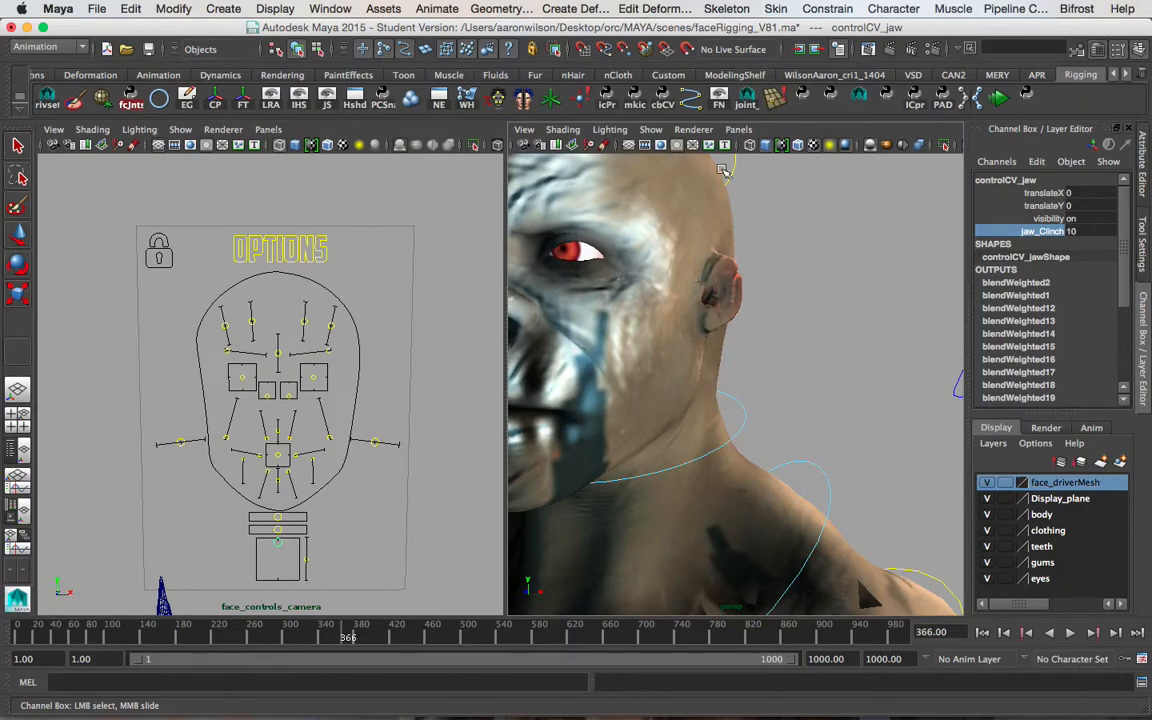
Vary the jaw_Clinch value while viewing the face and return it to 0
left_click_drag(701, 230, 878, 336, "alt")
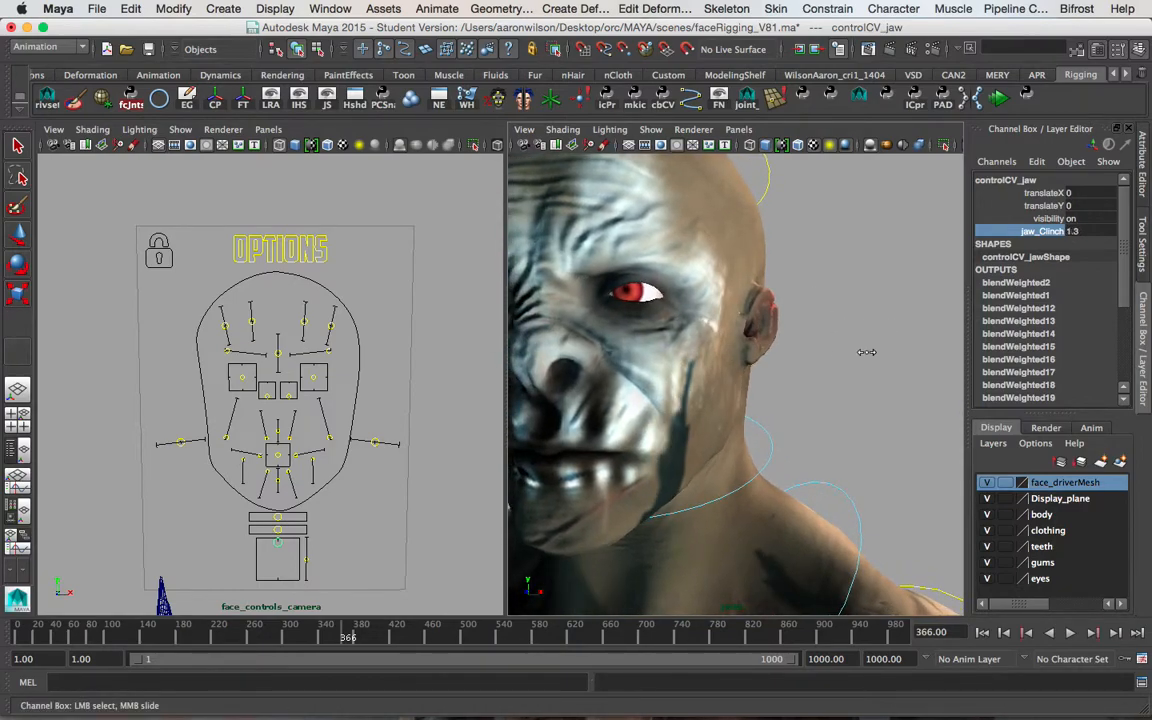
left_click_drag(648, 349, 690, 346, "alt")
right_click_drag(807, 347, 768, 347, "alt")
left_click_drag(779, 263, 782, 304, "alt")
left_click_drag(724, 400, 624, 383, "alt")
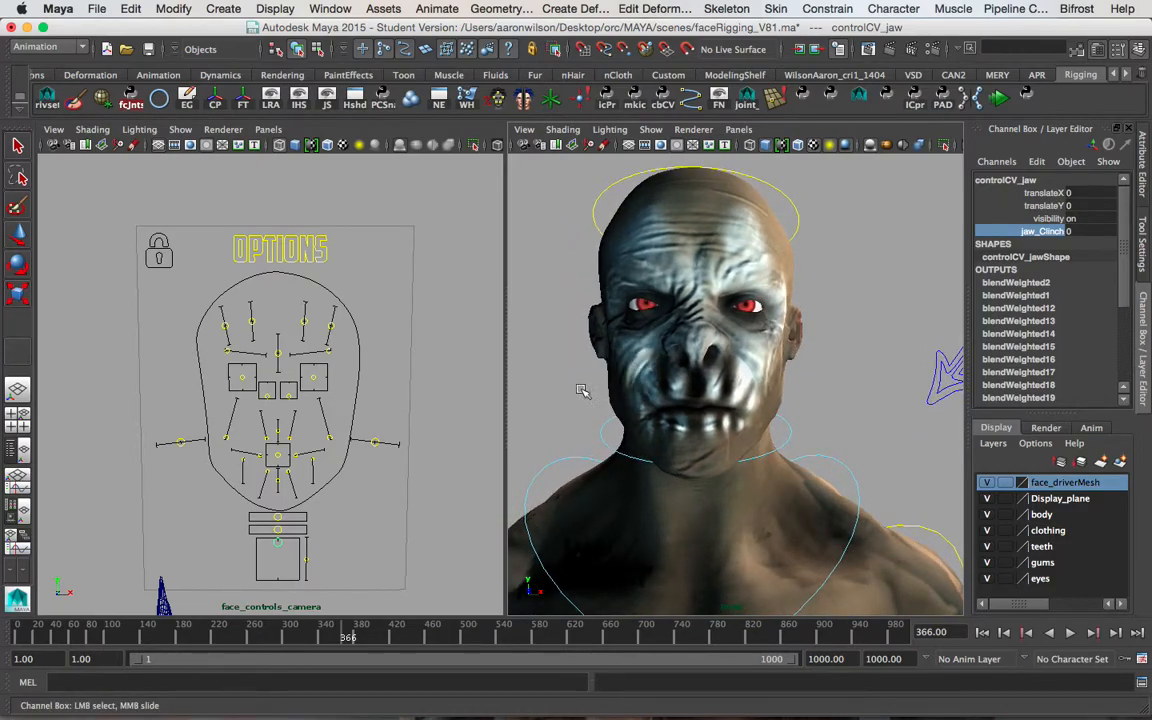
left_click_drag(735, 253, 815, 196, "alt")
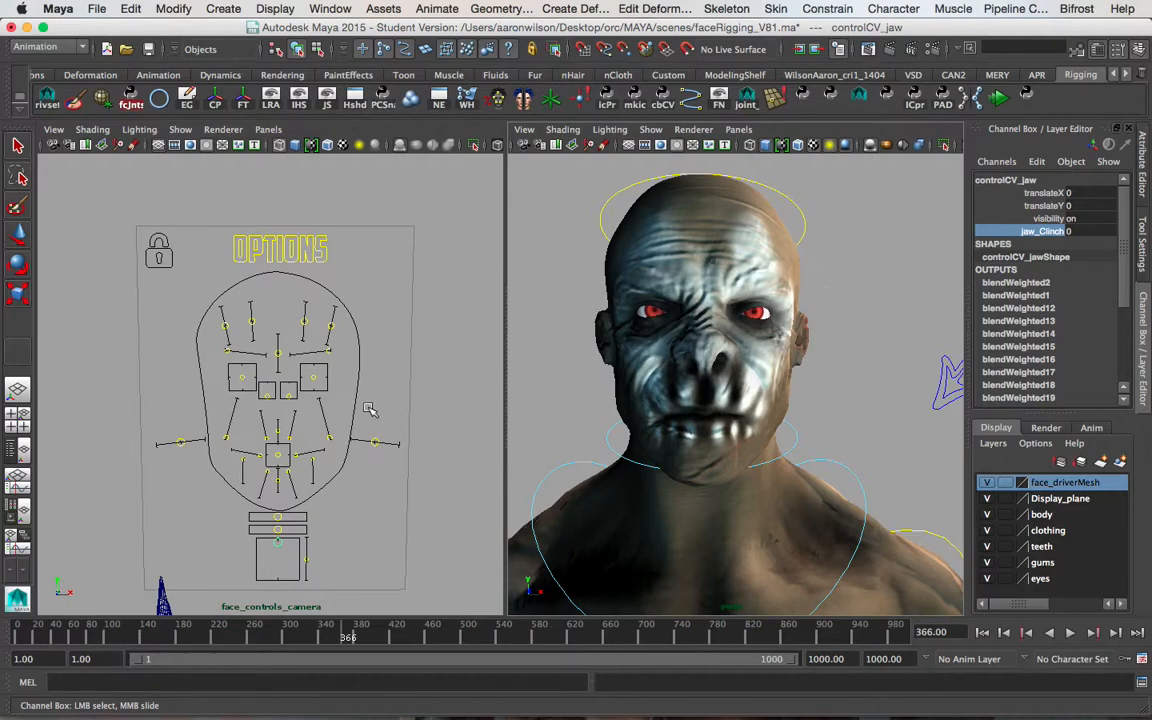
Set top_eyelid to -3.9 and bottom_eyelid to 2.1 on both eye controls of the face board
left_click_drag(707, 298, 660, 340, "alt")
key("w")
left_click(313, 377)
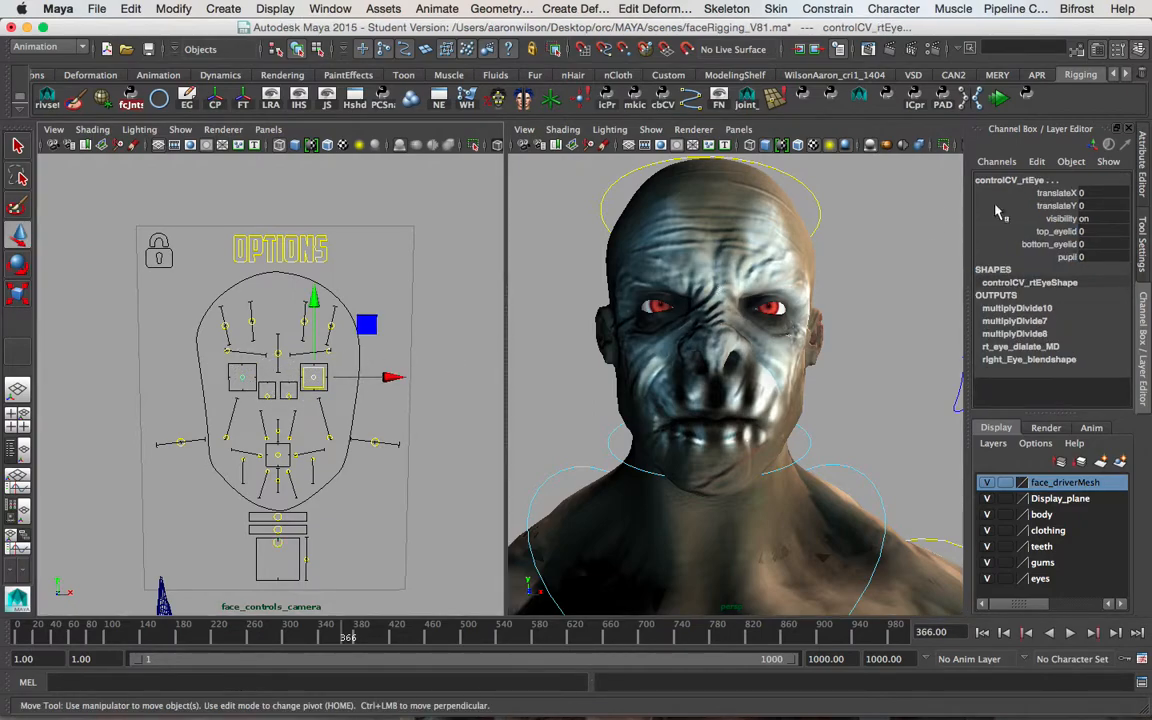
left_click(1047, 232)
middle_click_drag(750, 321, 713, 319)
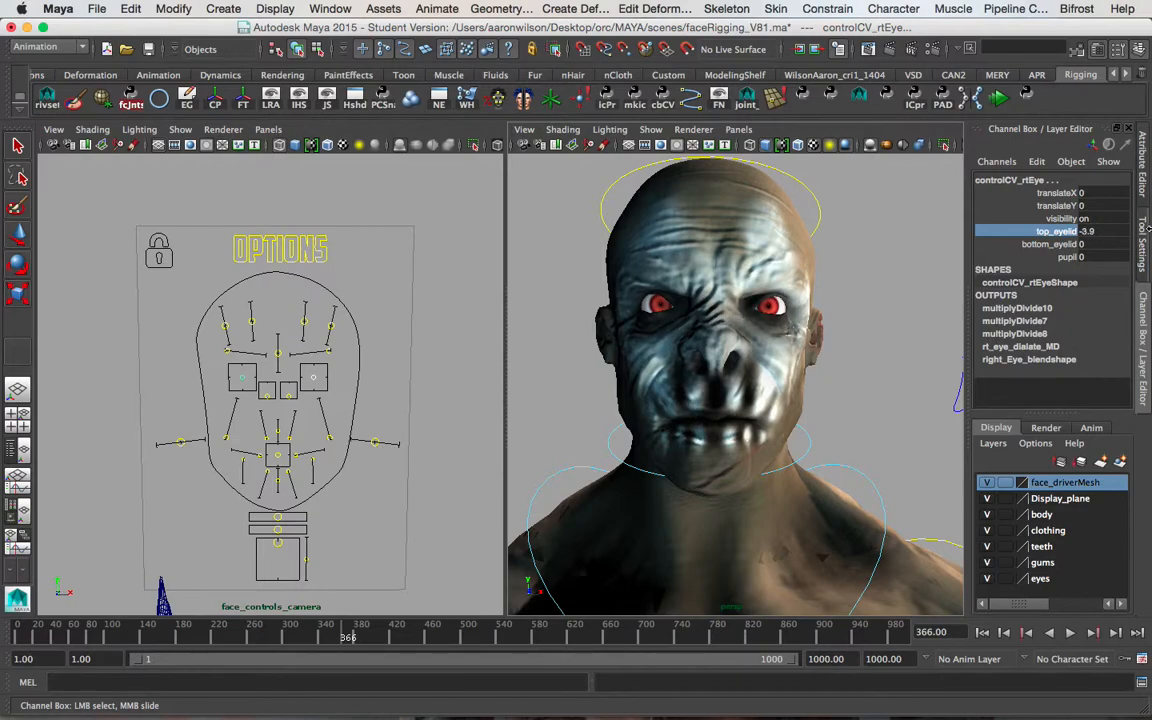
left_click(1030, 245)
mouse_move(800, 327)
middle_mouse_down()
mouse_move(753, 321)
mouse_move(805, 334)
mouse_move(793, 337)
middle_mouse_up()
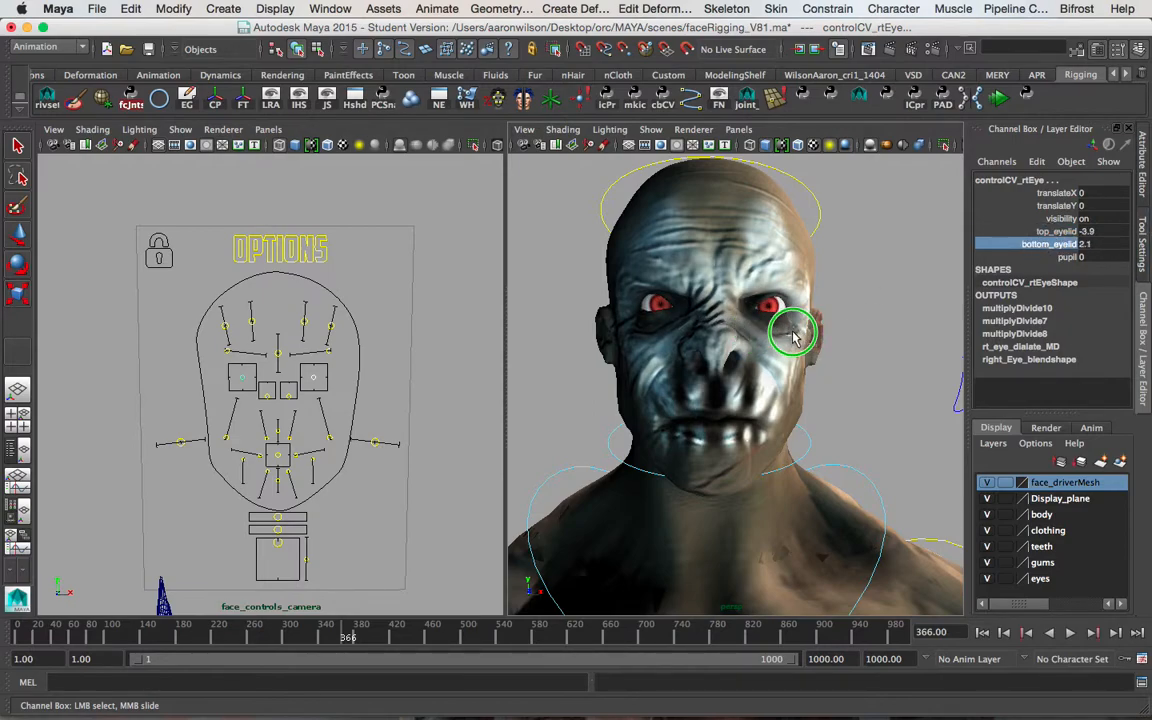
Set the pupil attribute of both eye controls to about 6.3
left_click(1064, 258)
right_click_drag(762, 332, 714, 328, "alt")
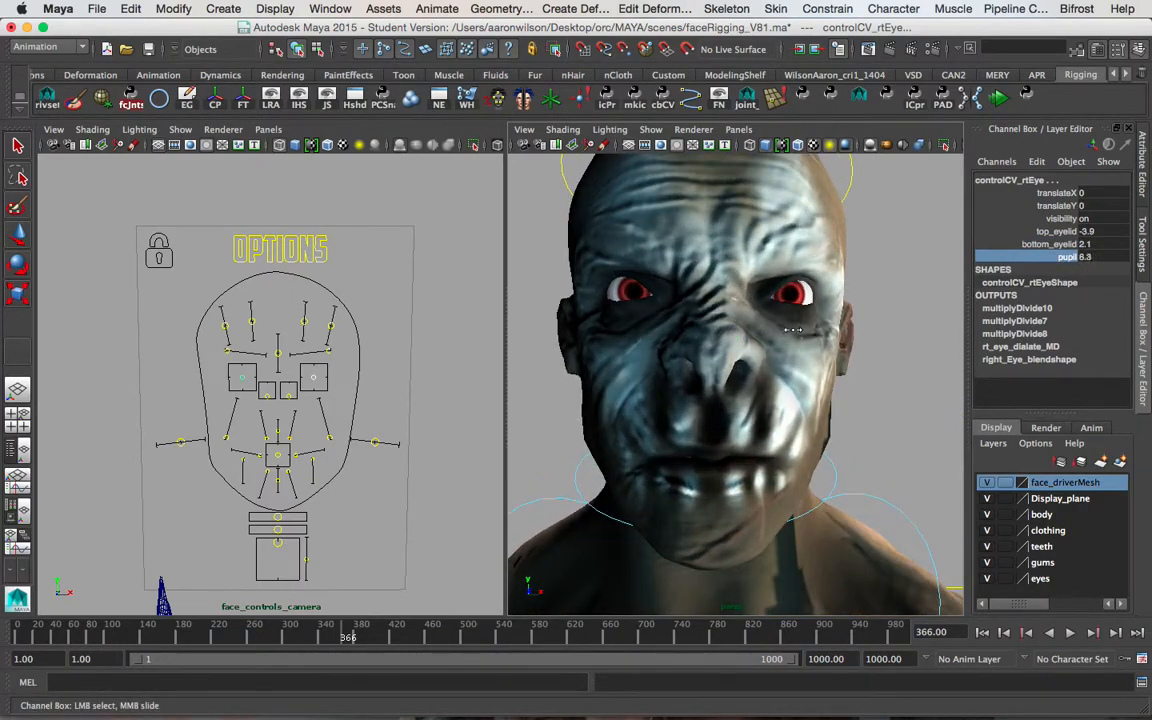
right_click_drag(793, 328, 795, 310, "alt")
Lower the inner and outer brow controls on both sides to a translateY of -0.098
left_click_drag(198, 304, 347, 333)
key("w")
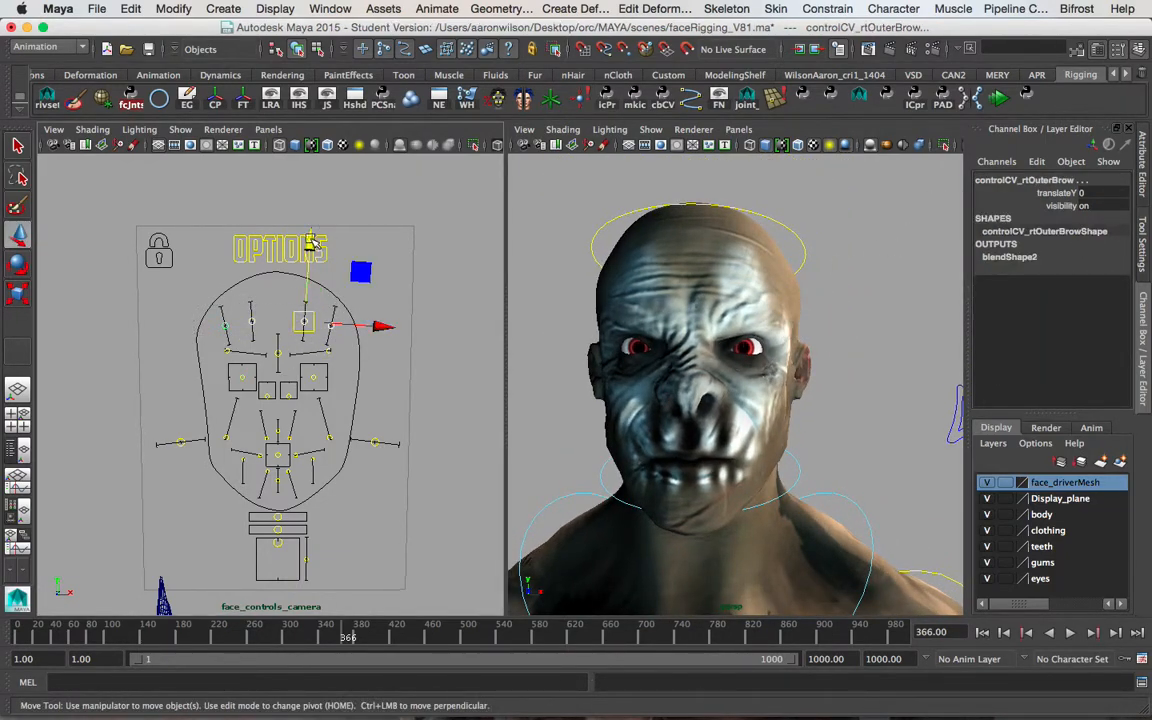
left_click_drag(312, 243, 317, 263)
key("q")
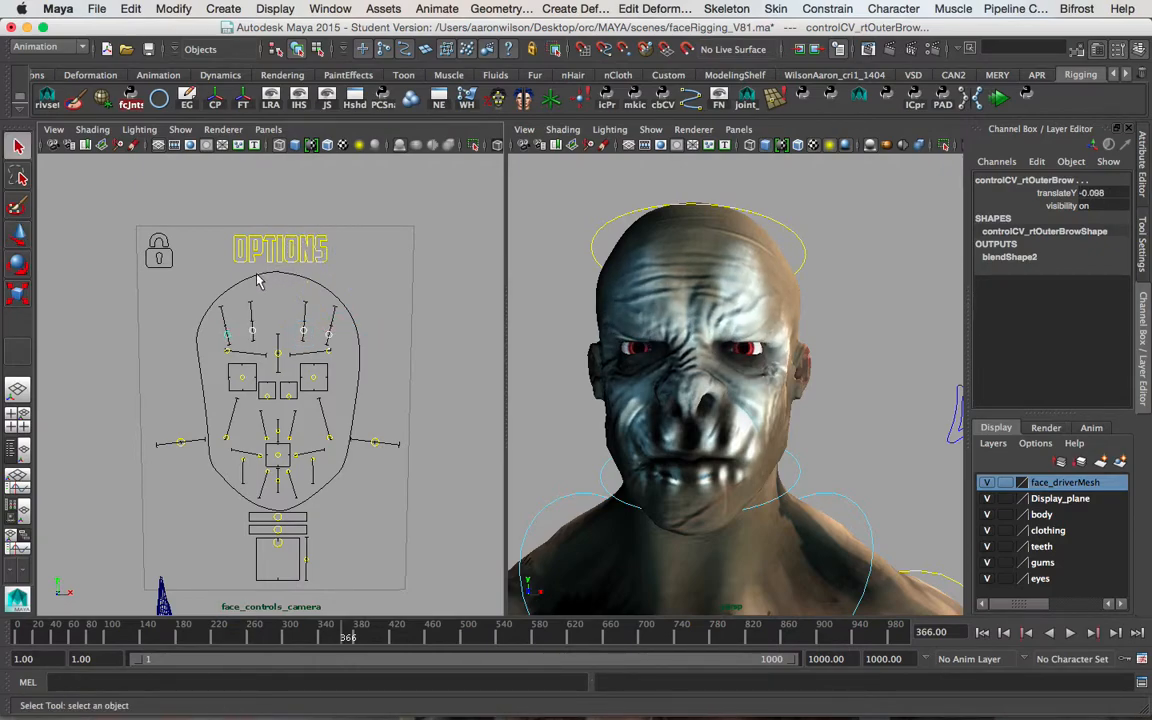
Lower the centre brow control to a translateY of about -0.068
left_click_drag(264, 332, 283, 359)
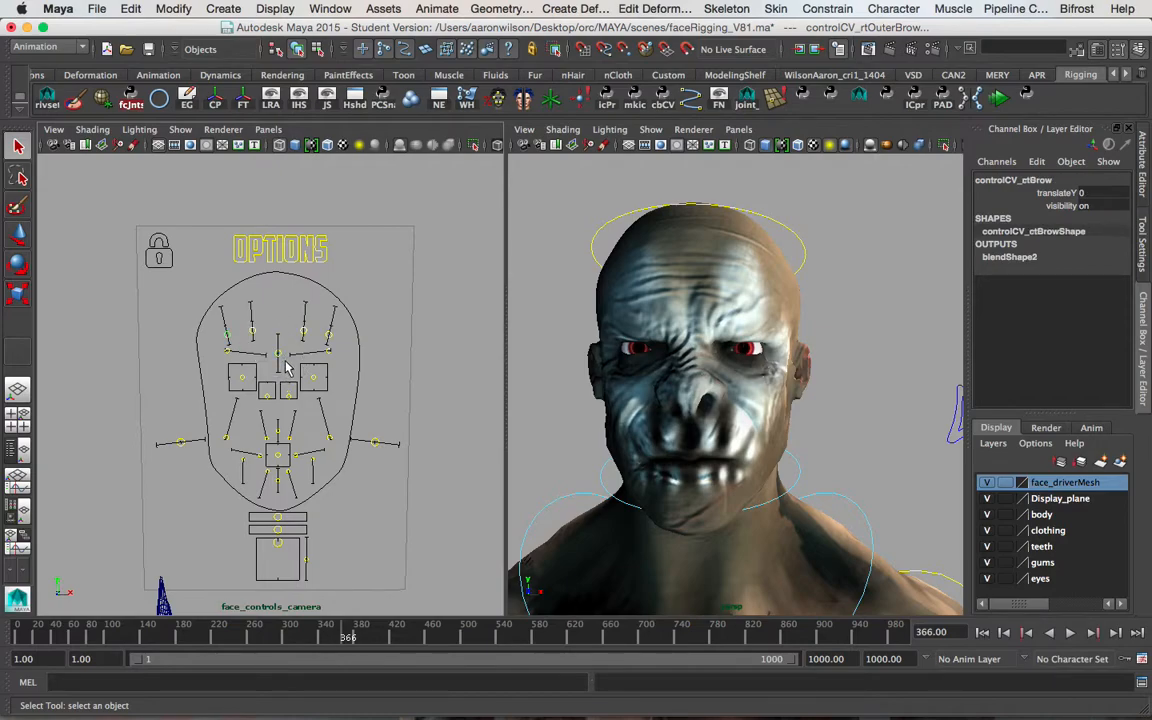
key("w")
left_click_drag(278, 278, 284, 292)
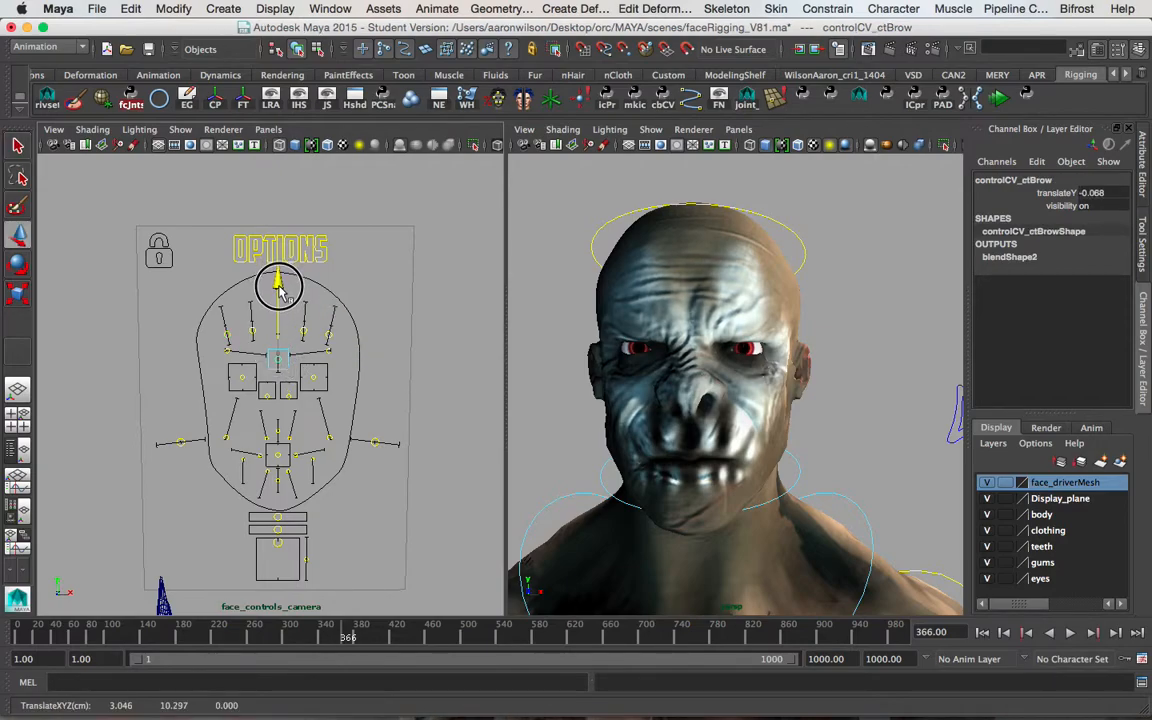
key("q")
Raise the left and right top lip raiser controls to a translateY of 0.128
left_click_drag(258, 431, 295, 442)
key("w")
mouse_move(248, 360)
left_mouse_down()
mouse_move(247, 334)
mouse_move(250, 350)
left_mouse_up()
key("q")
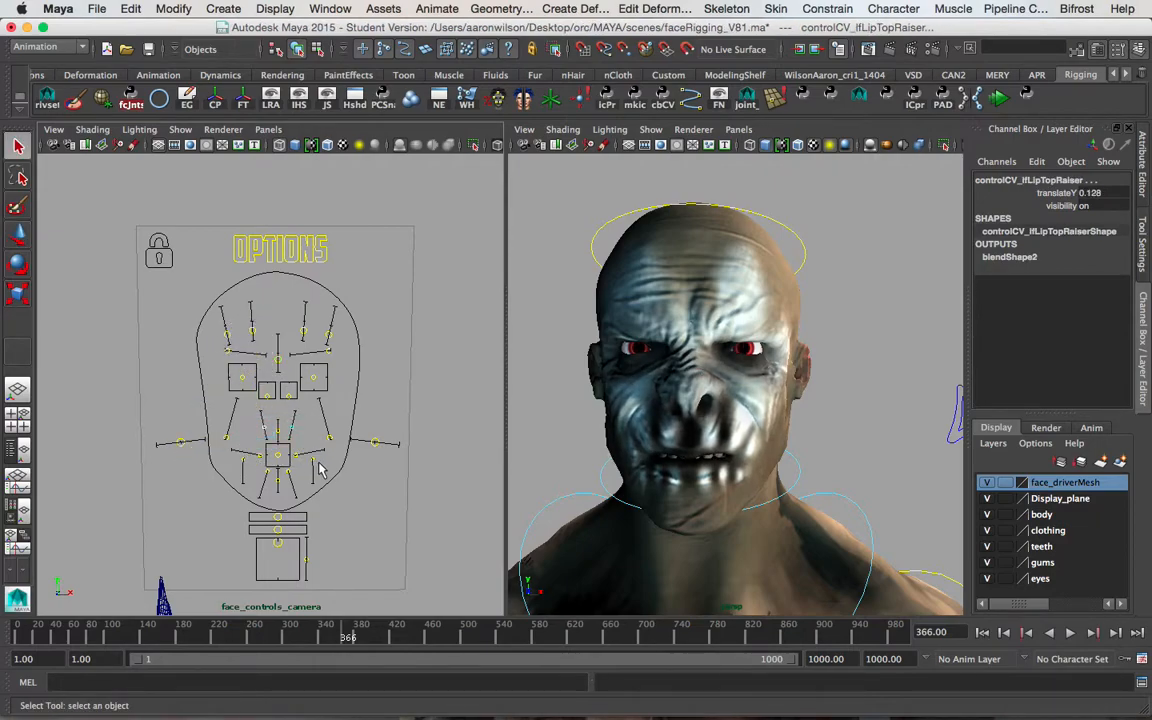
Lower the bottom lip controls on the face board to expose the lower teeth
left_click_drag(261, 474, 311, 548)
key("w")
key("q")
Open the mouth by moving the jaw control to about -0.009 in X and -0.265 in Y
left_click(277, 546)
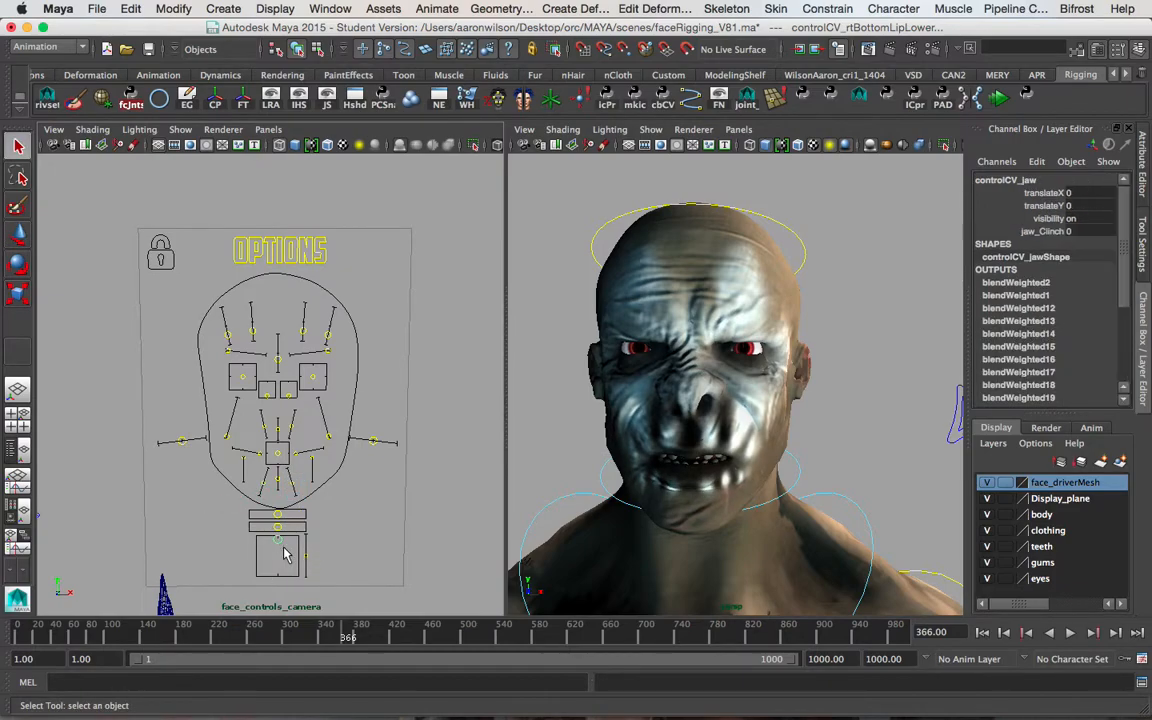
key("w")
mouse_move(277, 548)
left_mouse_down()
mouse_move(282, 575)
mouse_move(270, 574)
mouse_move(290, 574)
mouse_move(272, 575)
mouse_move(279, 564)
left_mouse_up()
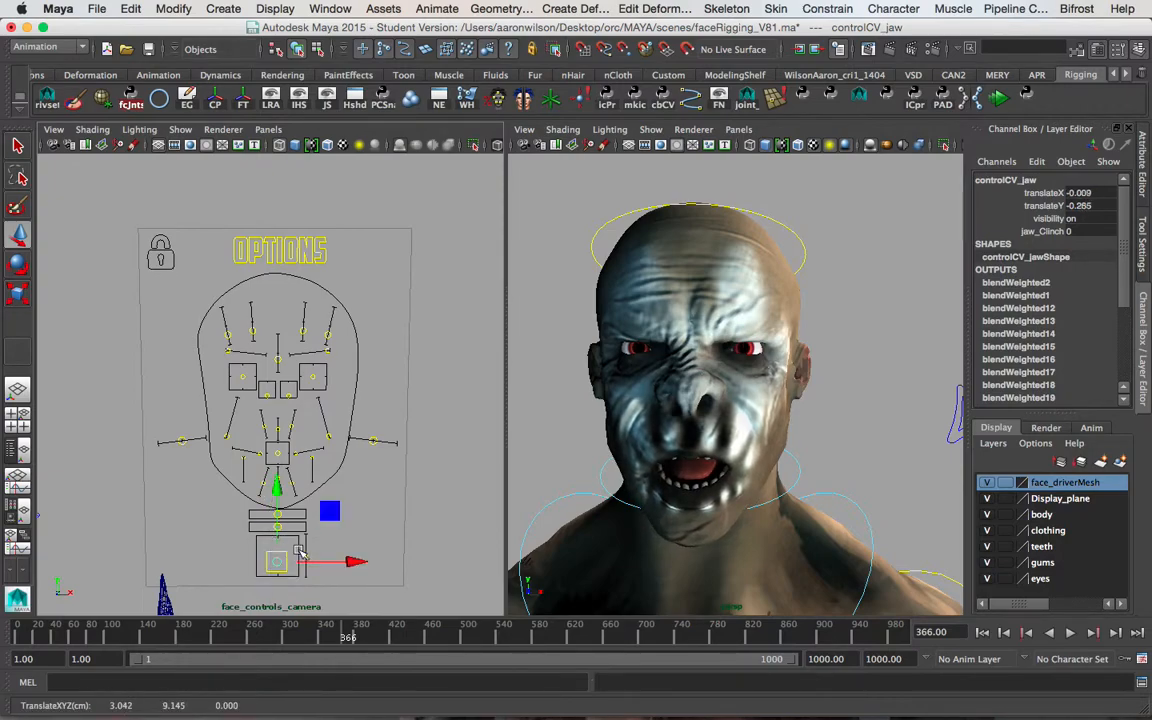
key("q")
Try moving the tongue control vertically and undo the move
left_click(306, 556)
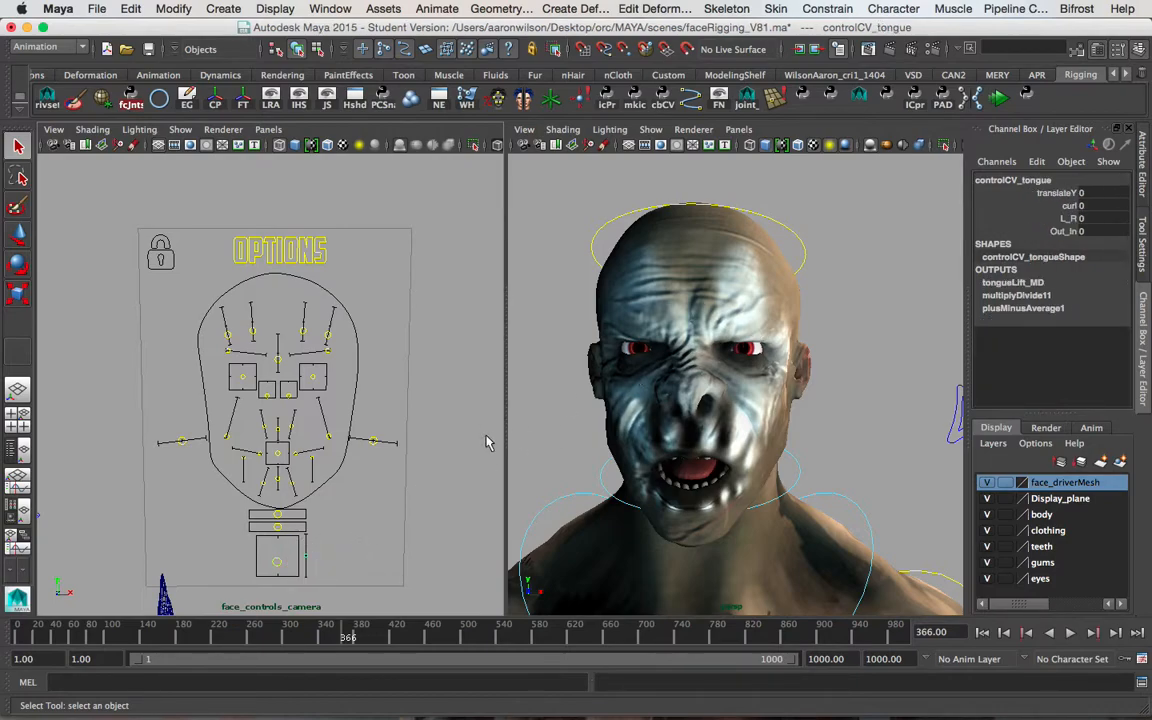
key("w")
mouse_move(310, 485)
left_mouse_down()
mouse_move(309, 470)
mouse_move(314, 489)
left_mouse_up()
key("ctrl+z")
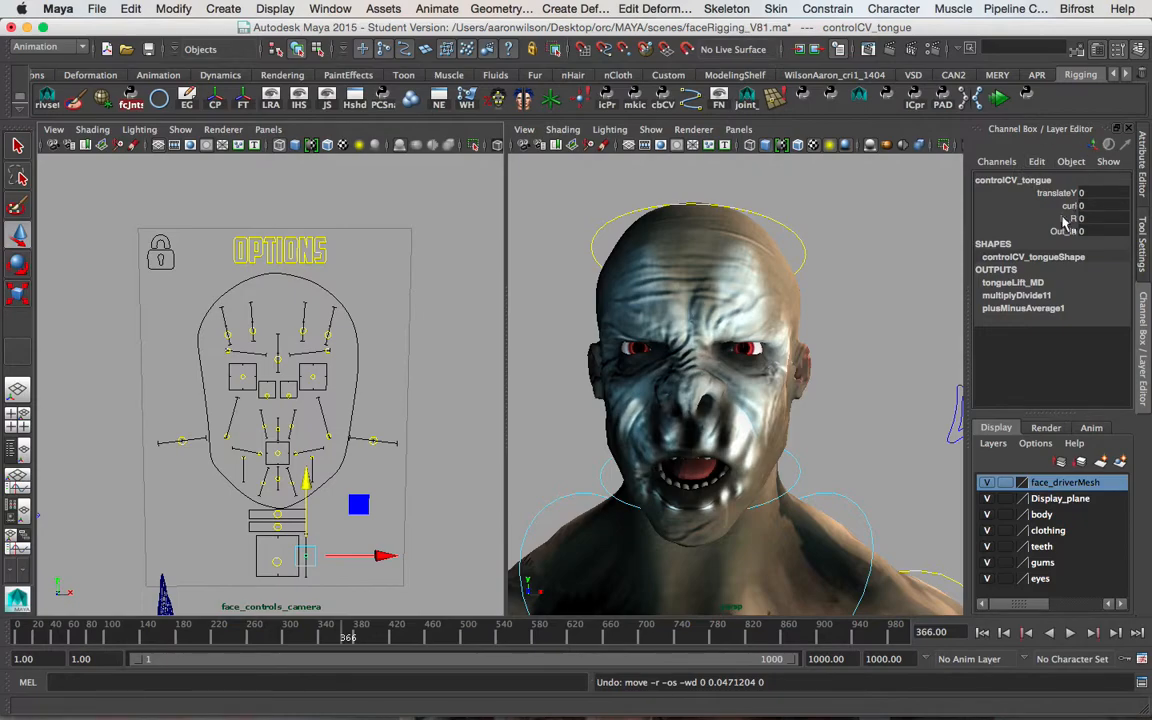
Try the tongue control's curl attribute, undo the change, and go over its L_R and Out_In attributes
left_click(1073, 206)
middle_click_drag(604, 354, 715, 358)
key("z")
left_click(1055, 219)
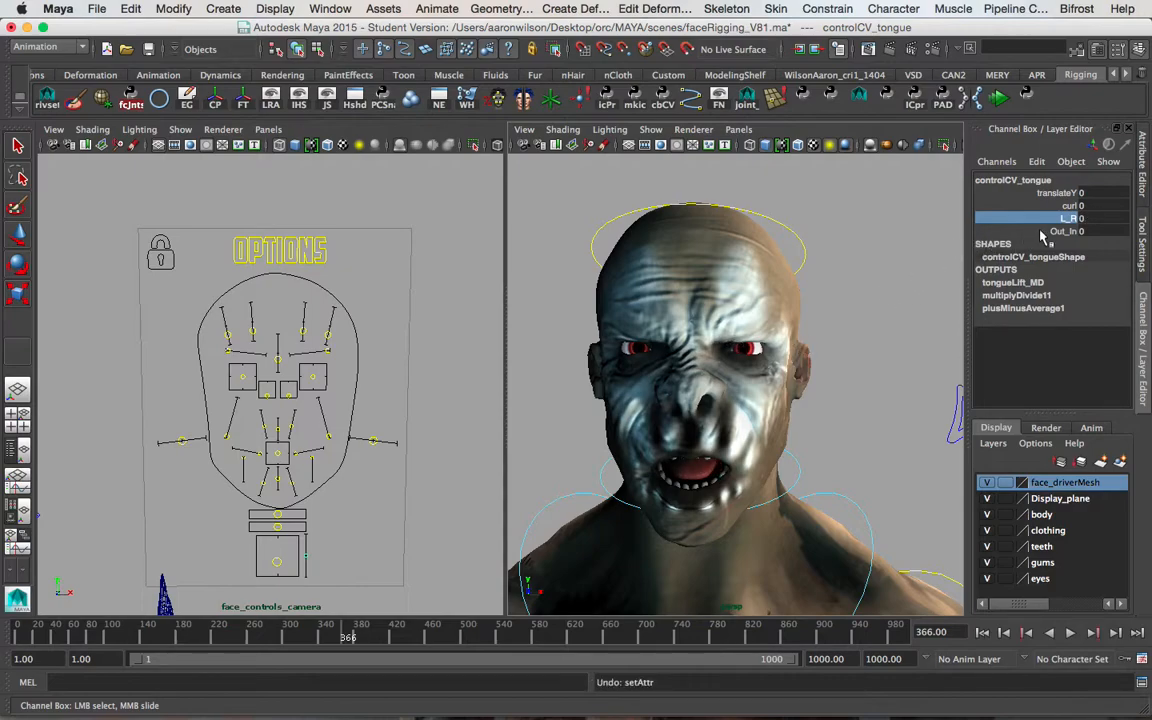
left_click(1045, 231)
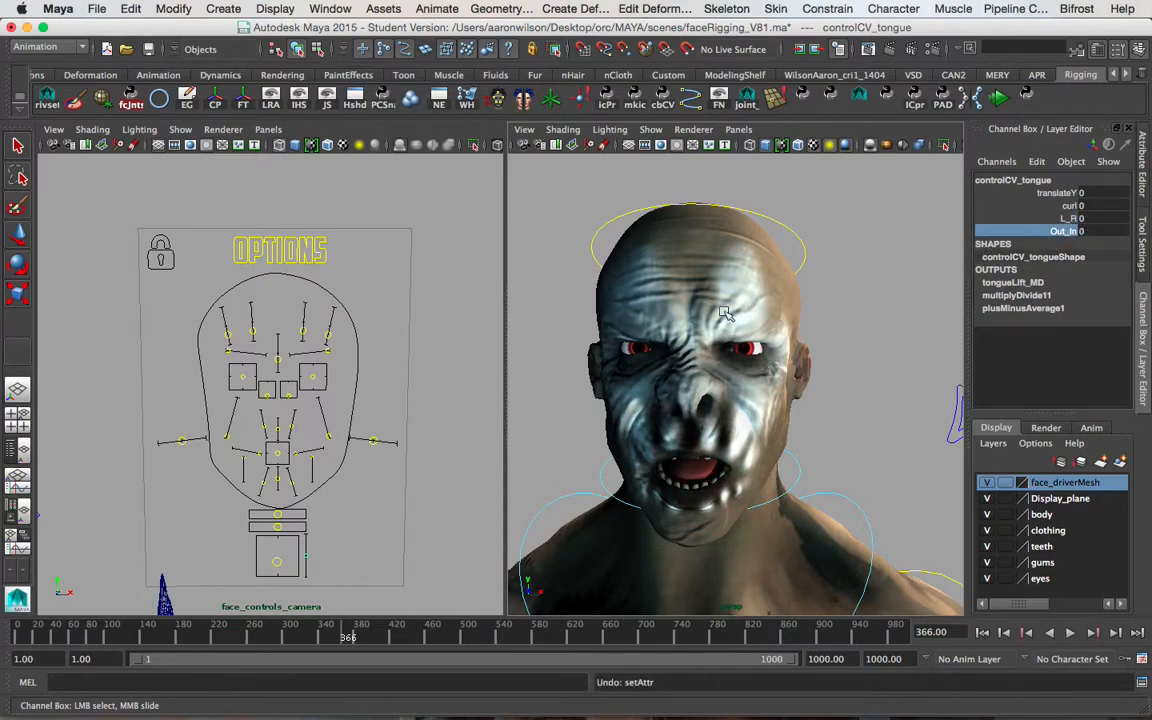
Reset the jaw control's translateX and translateY to 0
left_click(281, 540)
key("w")
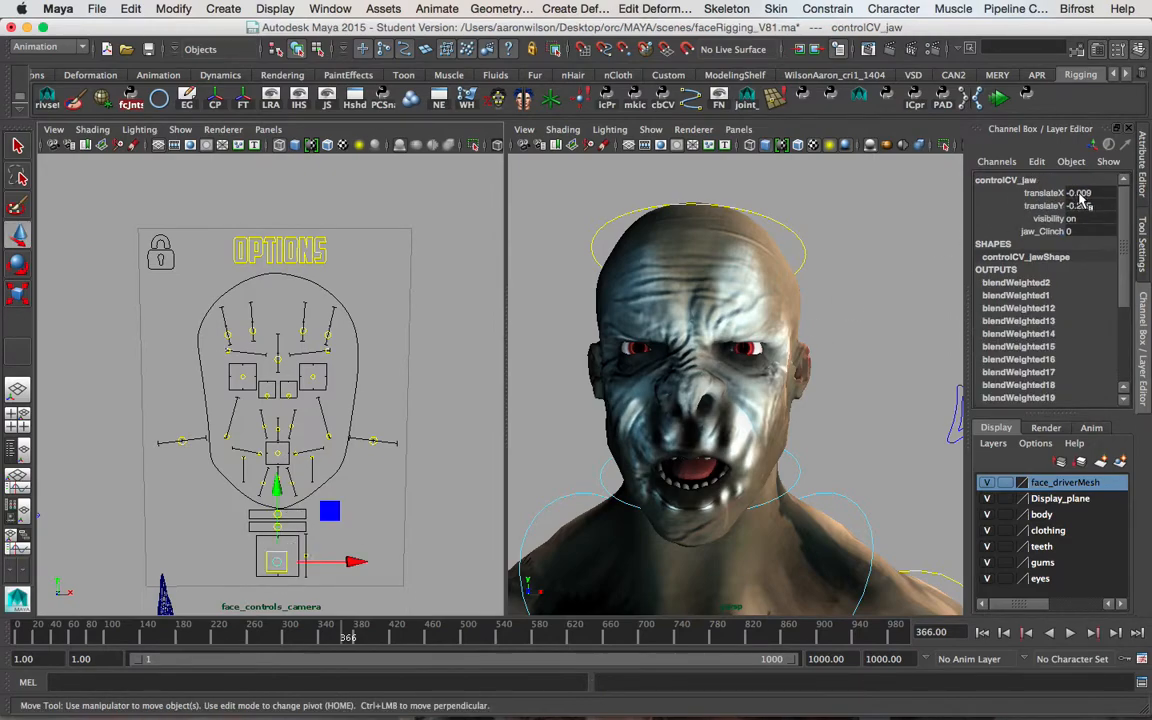
left_click_drag(1080, 194, 1087, 206)
type("0")
key("Return")
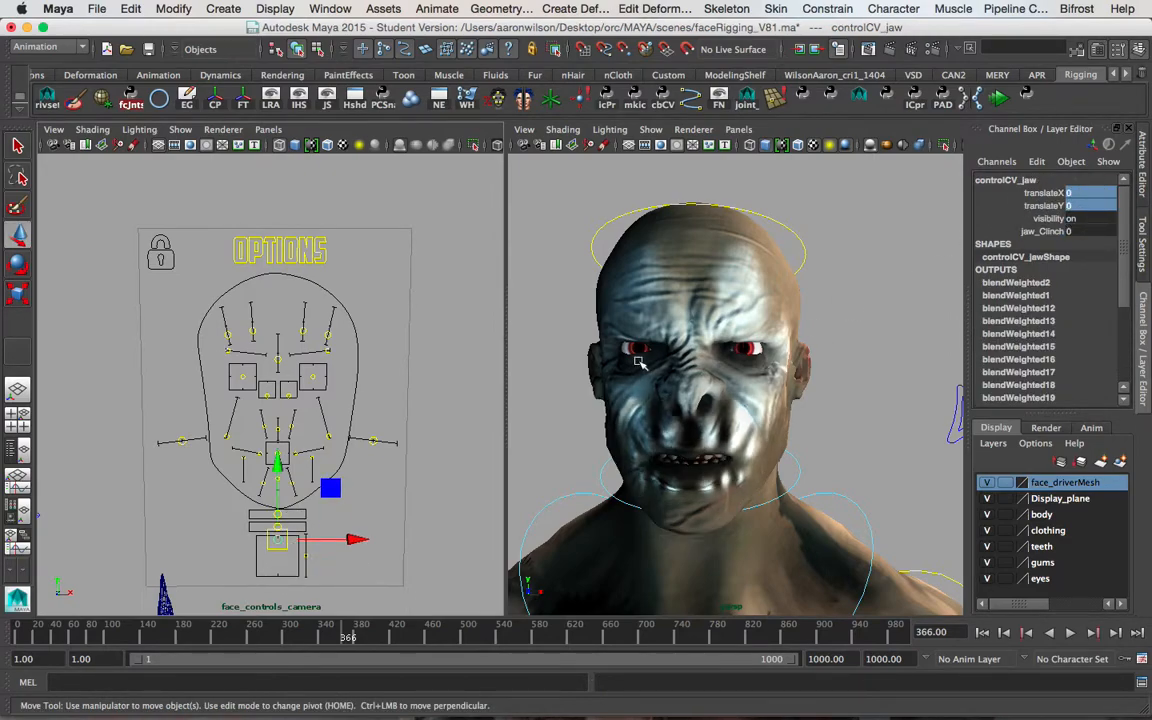
key("q")
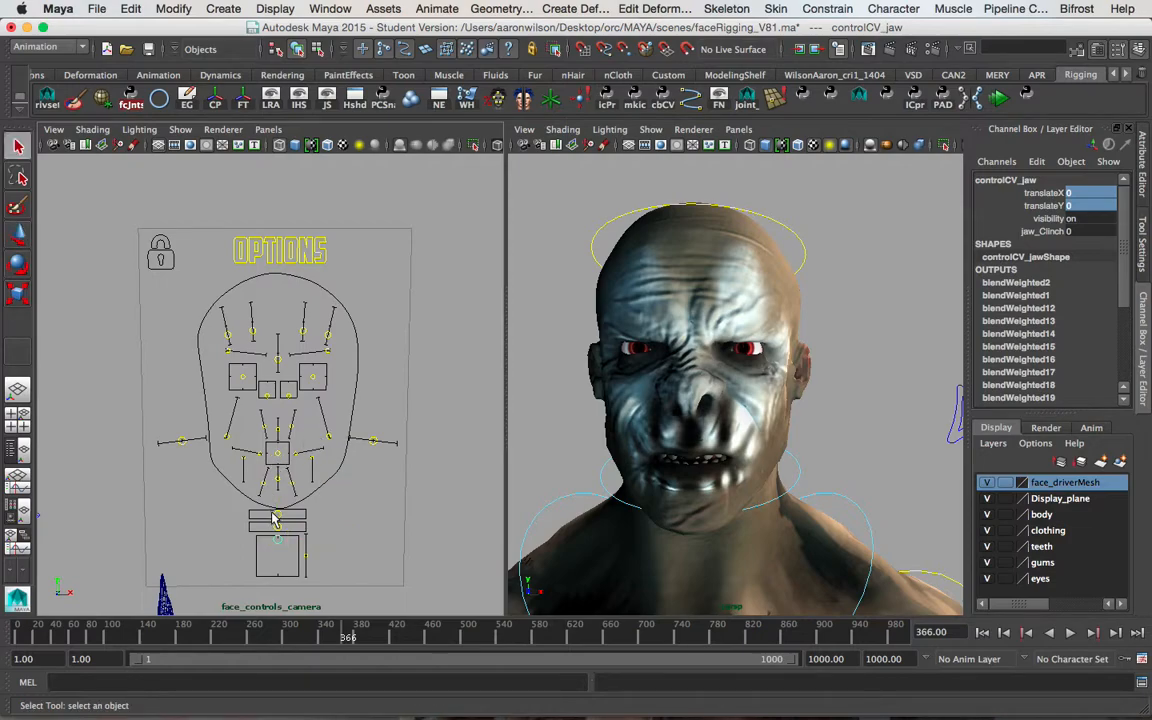
Reset the top and bottom lip controls to a translateY of 0
left_click(301, 528)
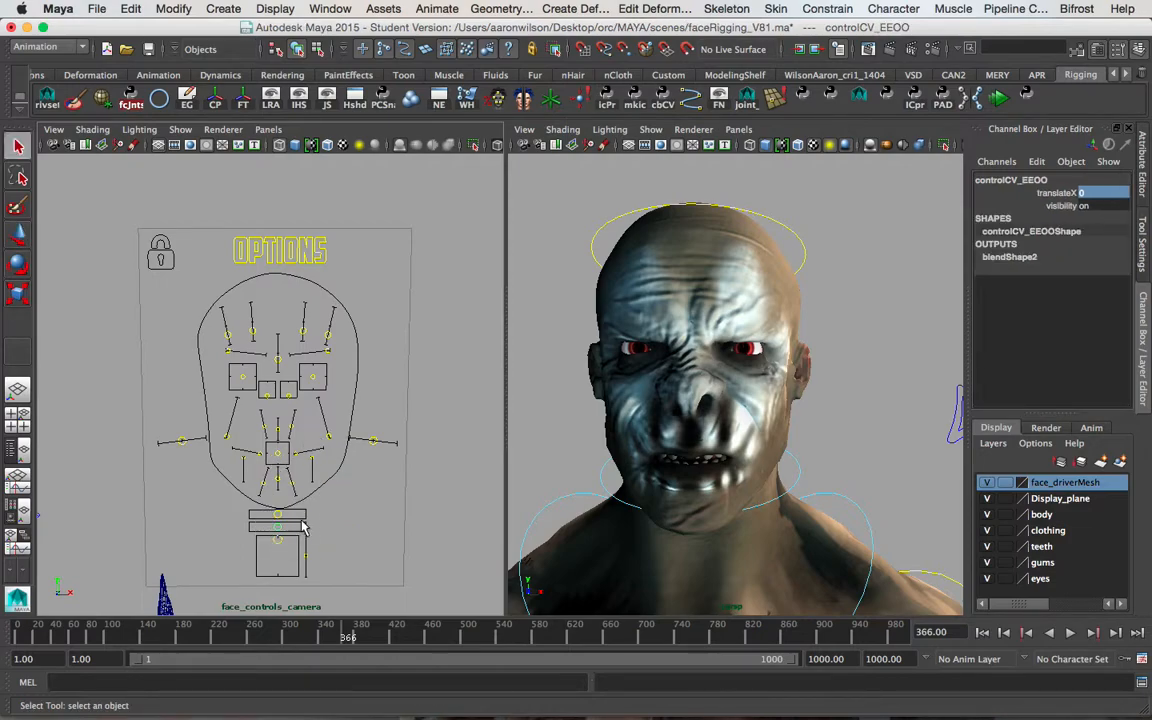
key("w")
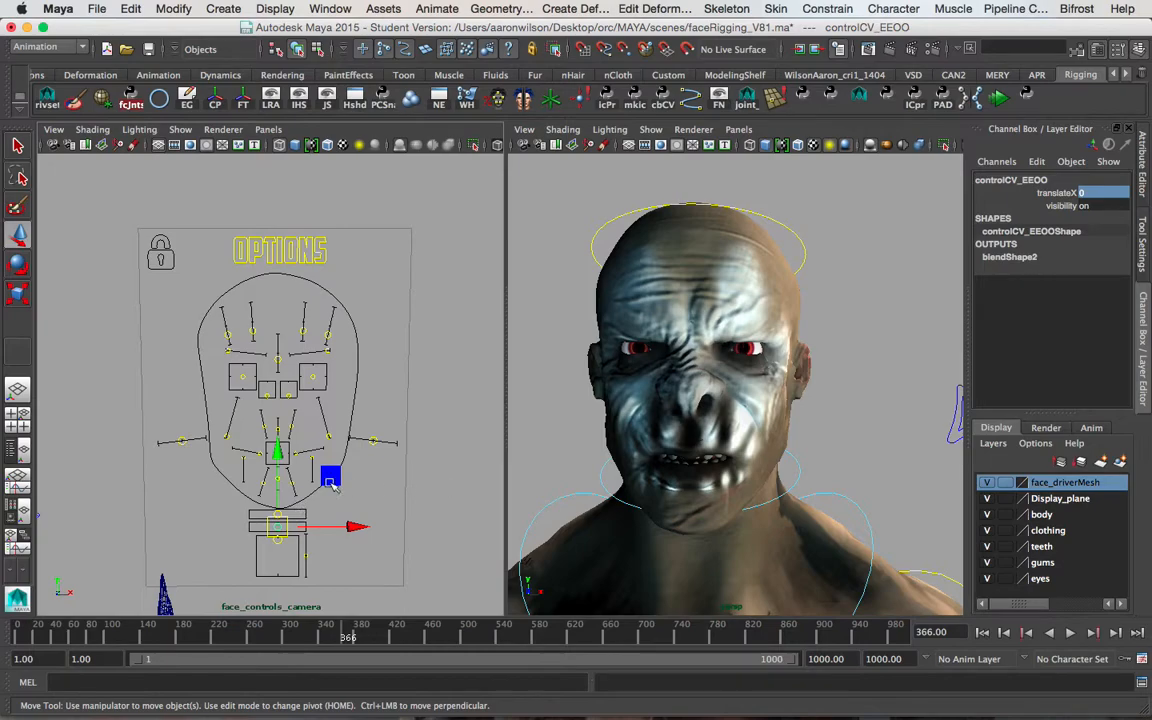
key("q")
left_click_drag(238, 369, 292, 462)
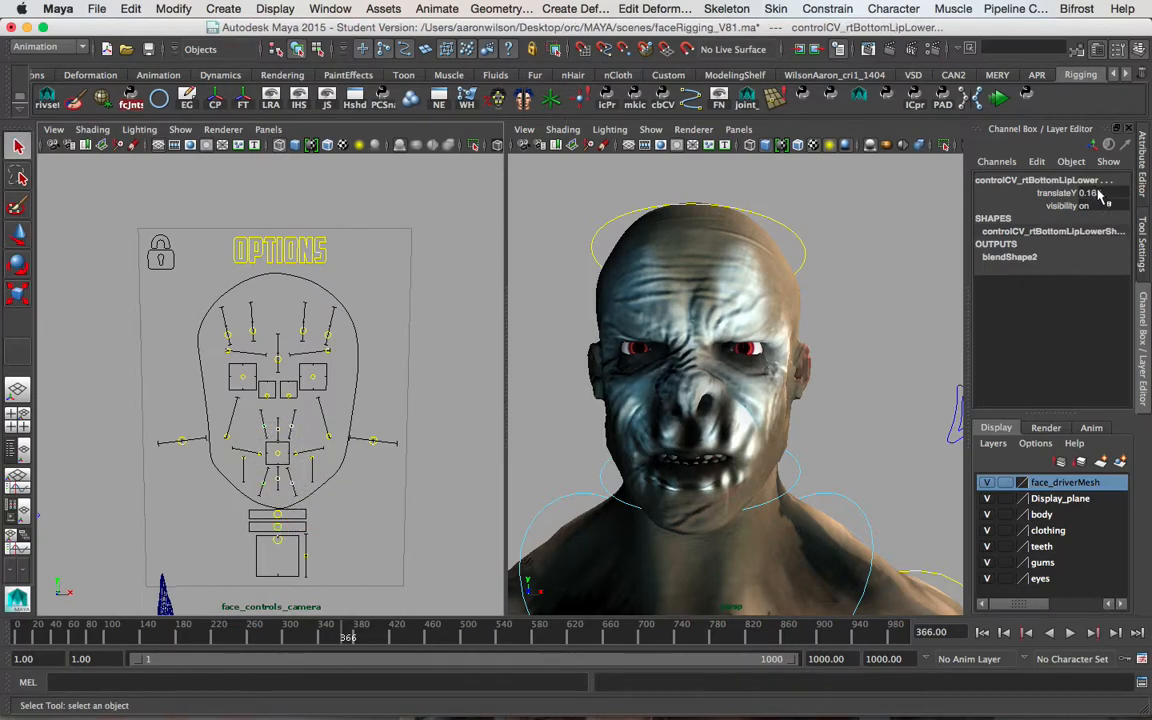
type("0")
key("Return")
Try moving the EEOO mouth shape control sideways and undo the move
left_click_drag(340, 442, 341, 527)
left_click(278, 527)
key("w")
mouse_move(332, 527)
left_mouse_down()
mouse_move(368, 524)
mouse_move(338, 515)
left_mouse_up()
key("super+z")
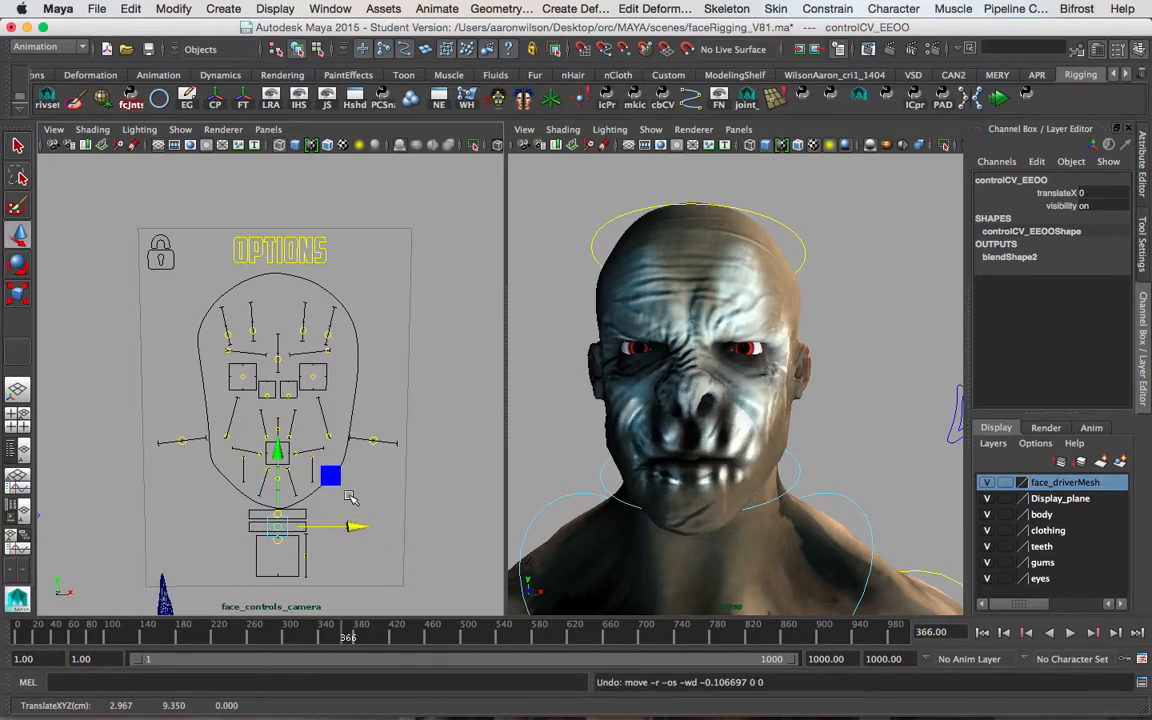
Try moving the inPicker control to a translateX of about -0.271 and undo the move
key("q")
left_click(290, 518)
key("w")
mouse_move(325, 516)
left_mouse_down()
mouse_move(377, 517)
mouse_move(330, 521)
left_mouse_up()
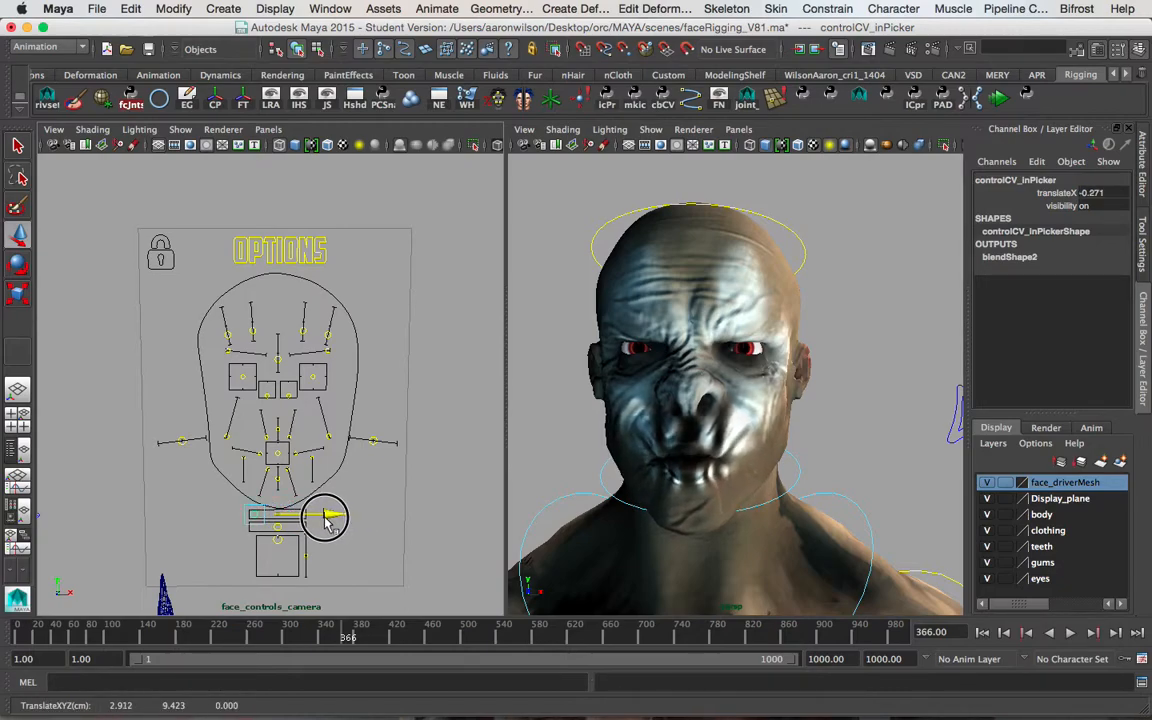
key("q")
key("z")
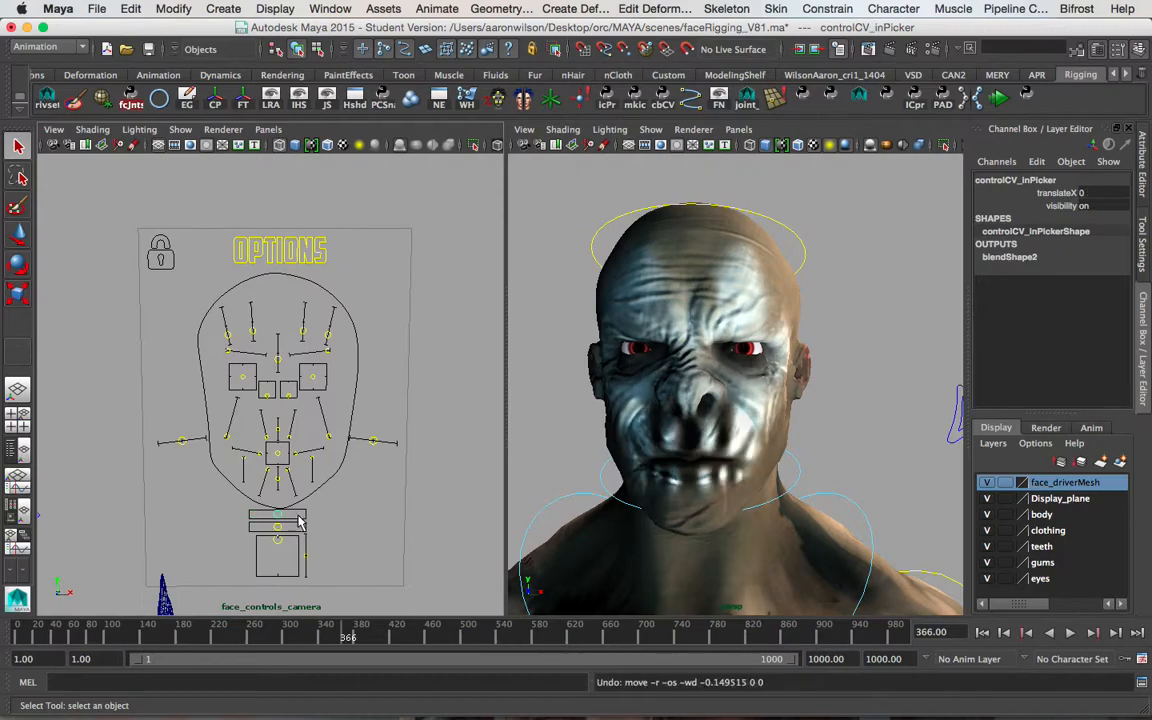
Try moving the lips slider control in the middle of the mouth controls and undo the move
middle_click_drag(325, 462, 327, 458, "alt")
right_click_drag(264, 452, 285, 495, "alt")
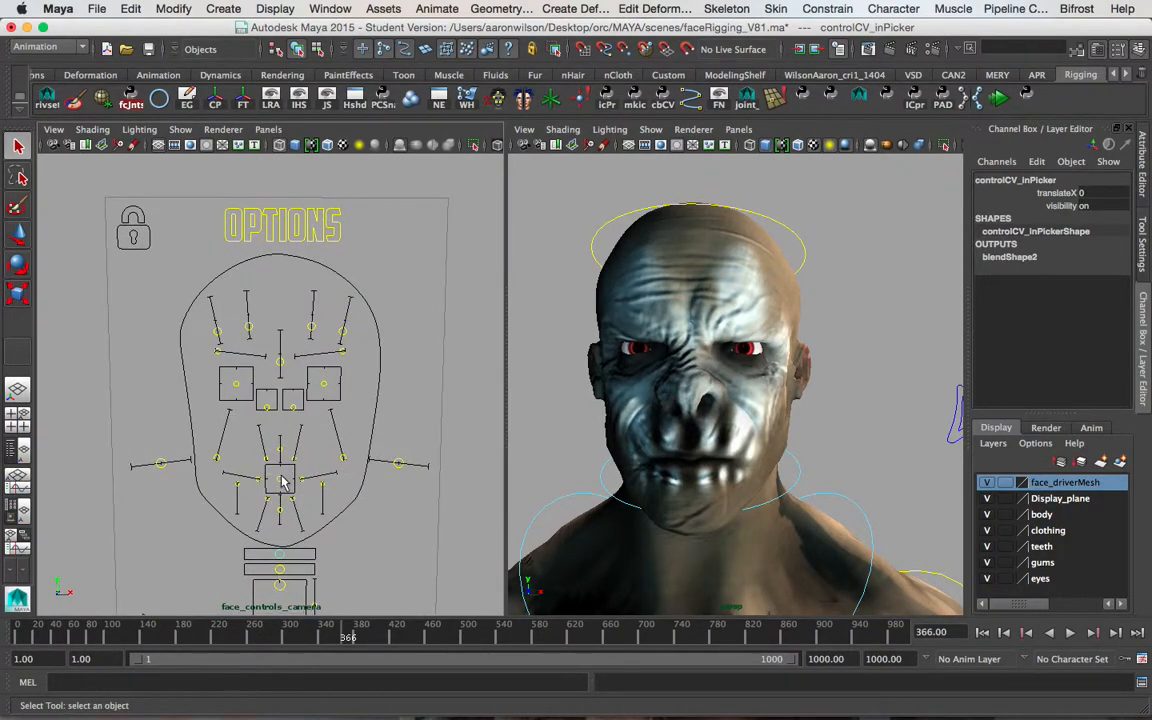
left_click(284, 484)
key("w")
mouse_move(287, 483)
left_mouse_down()
mouse_move(280, 492)
mouse_move(290, 485)
left_mouse_up()
key("super+z")
Move the left smile control to a translateY of about 0.139 and the right one to about 0.097
key("q")
left_click(309, 486)
key("w")
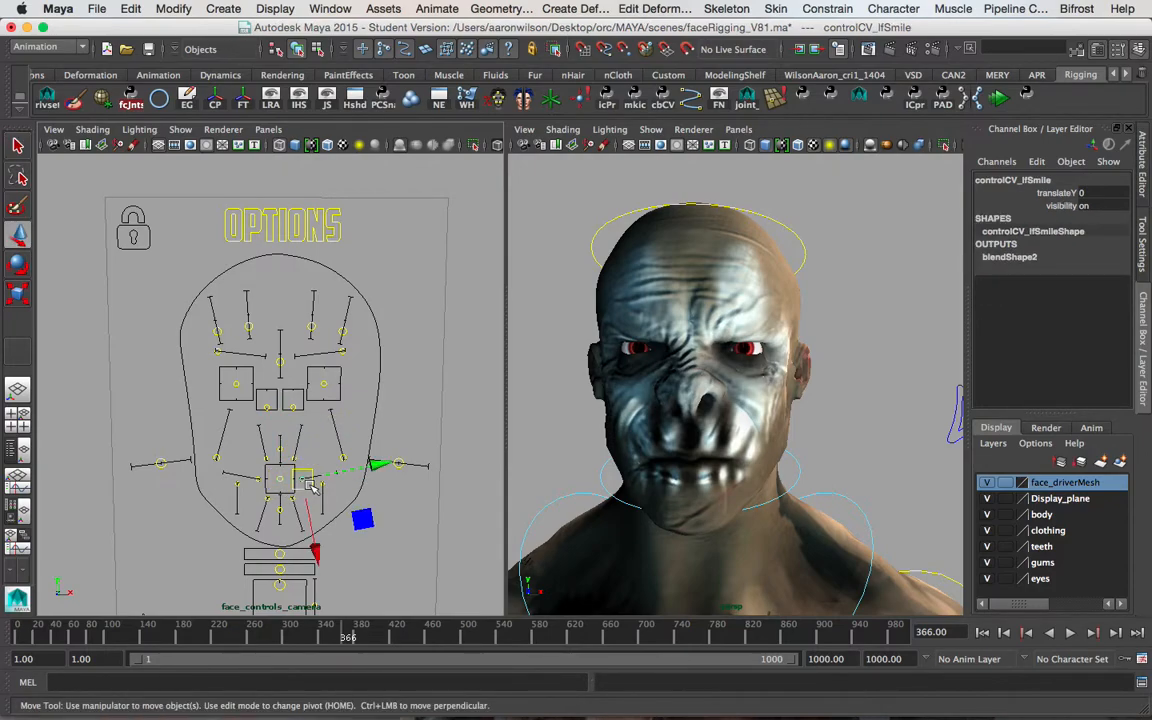
key("q")
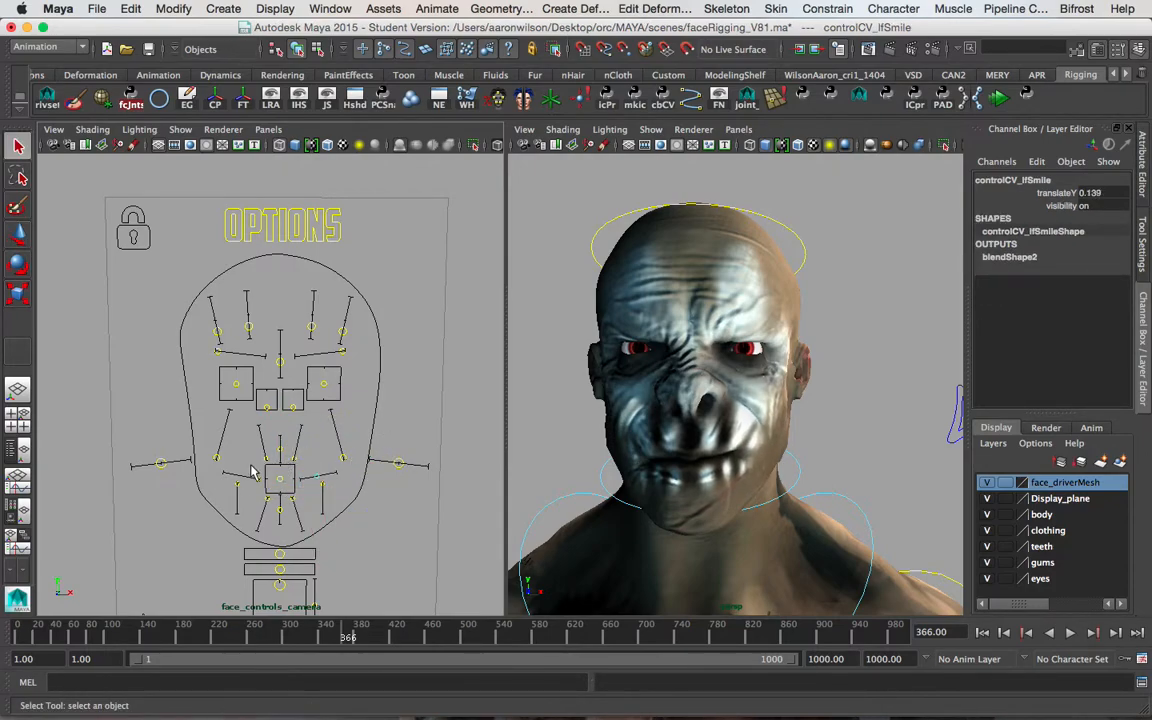
left_click(261, 480)
key("w")
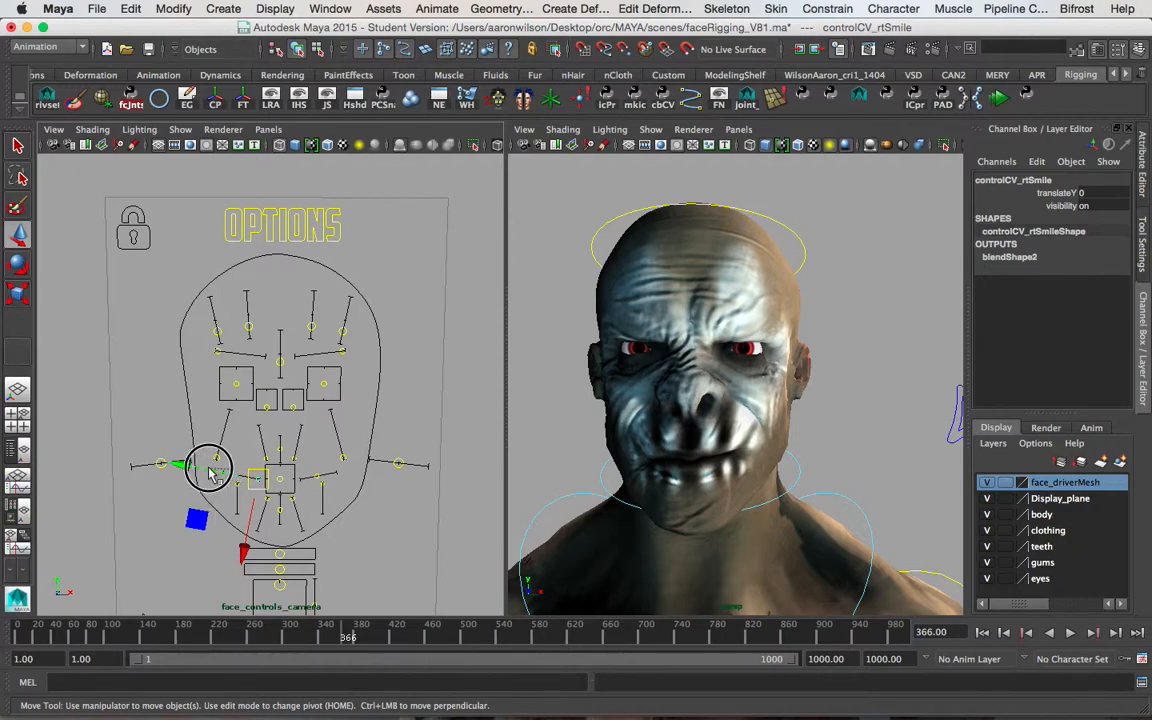
left_click_drag(213, 475, 185, 470)
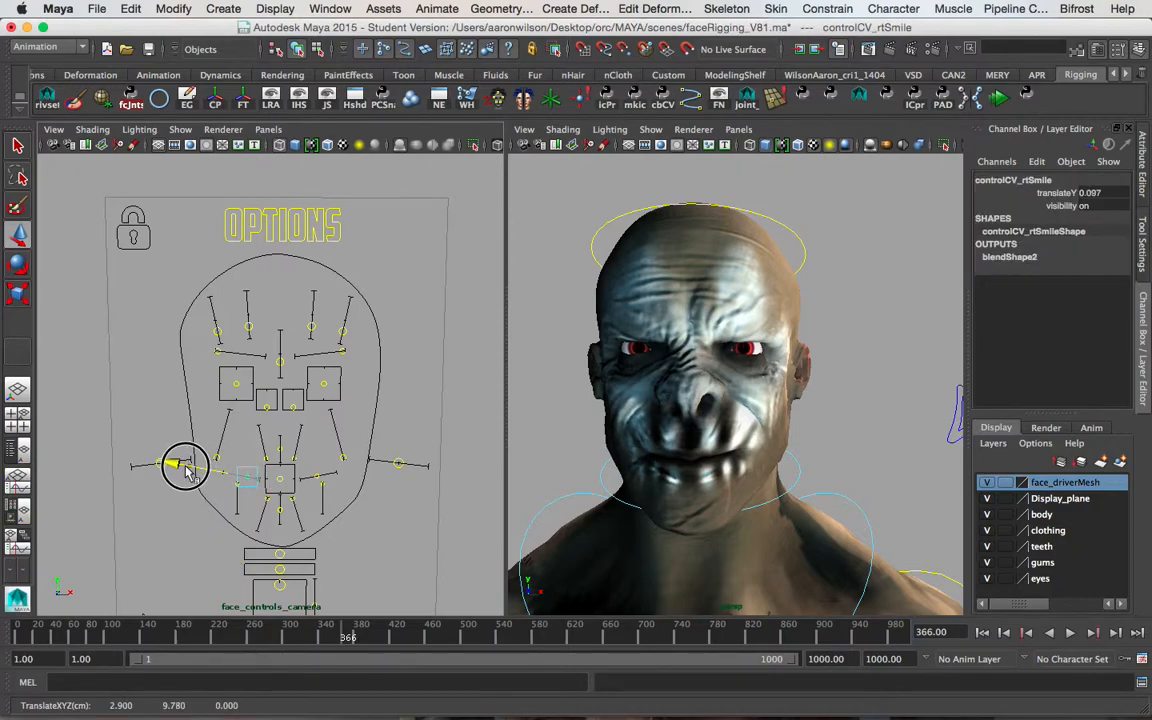
Raise the left top lip raiser control to expose the upper teeth on that side
key("q")
left_click(292, 462)
key("w")
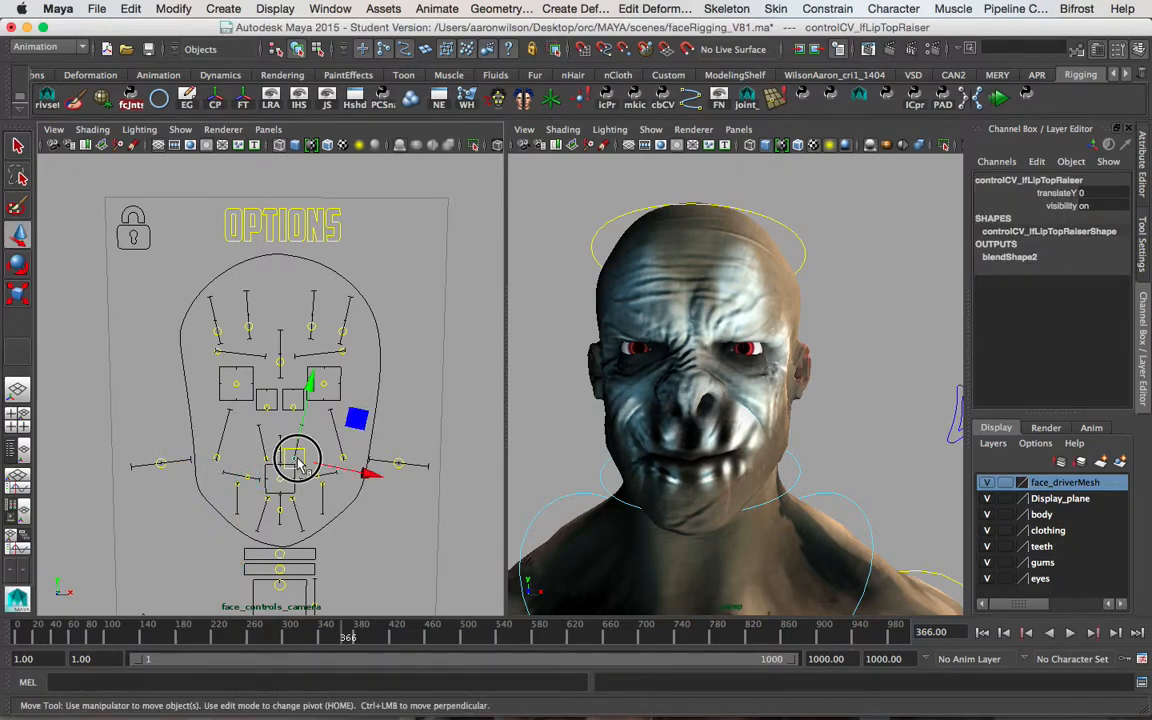
left_click_drag(296, 460, 300, 445)
key("q")
Lower the left and right bottom lip controls and move the bottom lip roll control to a translateY of about -0.073
left_click(285, 503)
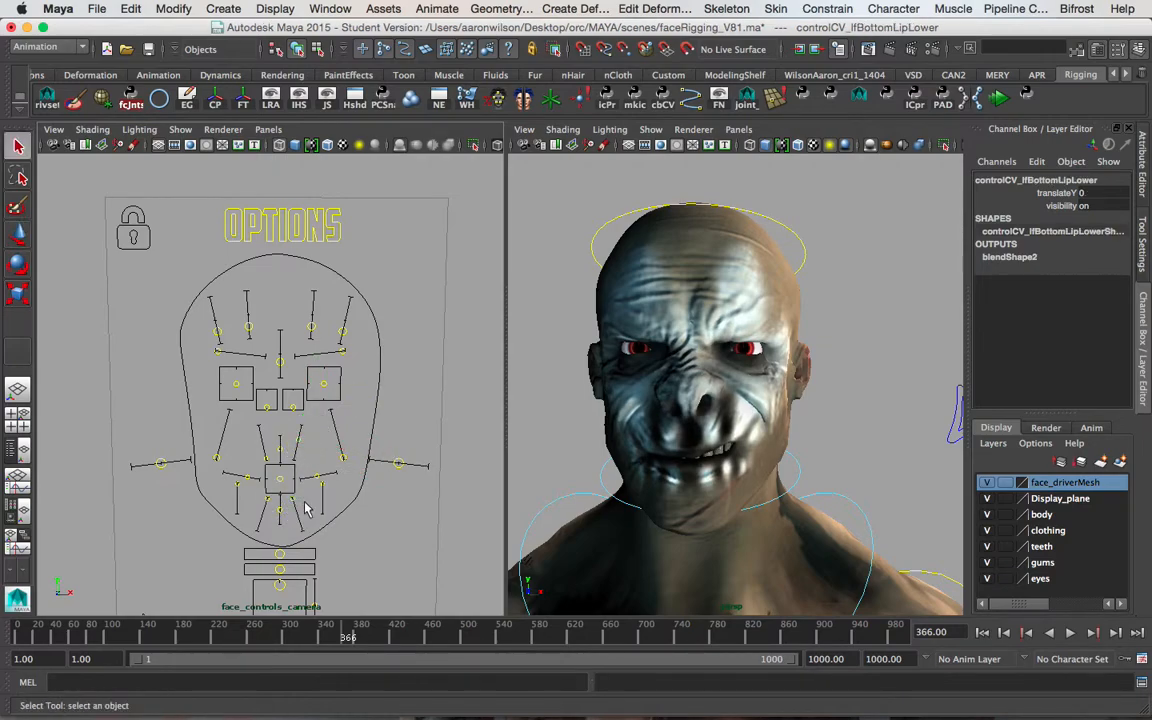
key("w")
mouse_move(290, 501)
left_mouse_down()
mouse_move(288, 528)
mouse_move(270, 509)
left_mouse_up()
key("q")
left_click(268, 500)
key("w")
key("q")
left_click(284, 512)
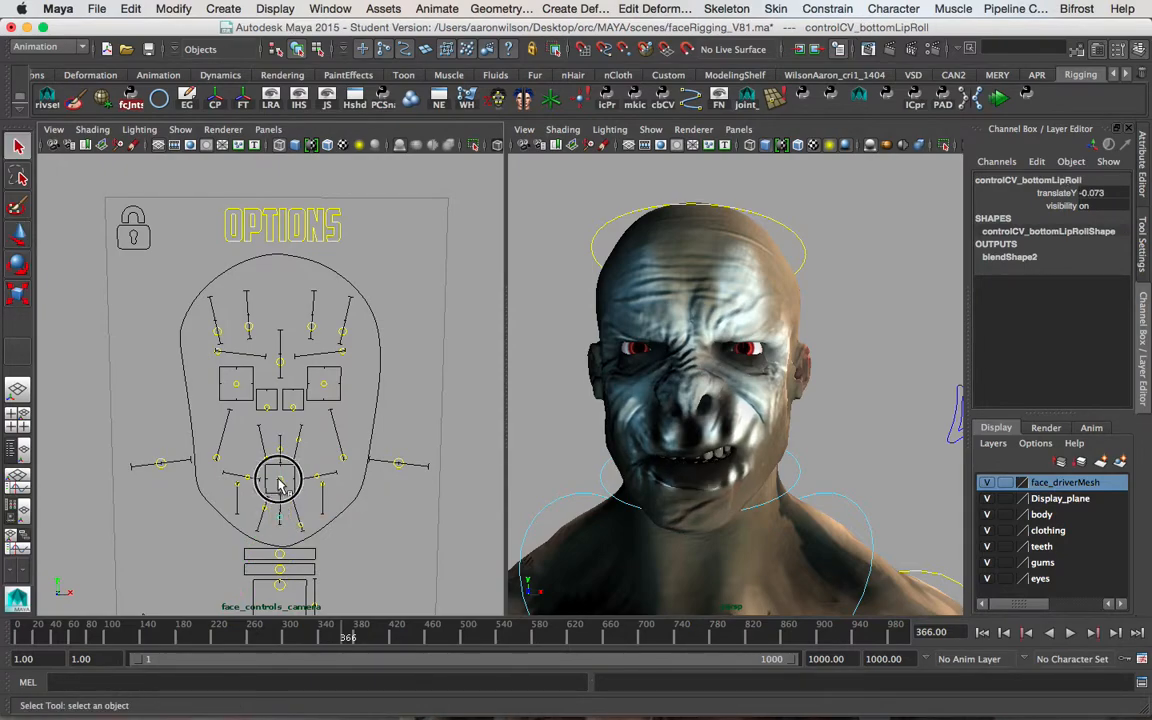
Try moving the lips slider on the smiling mouth pose and undo the move
left_click(280, 484)
key("w")
left_click_drag(280, 484, 285, 485)
key("ctrl+z")
Open the jaw by moving its control to about -0.007 in X and -0.126 in Y
left_click(283, 585)
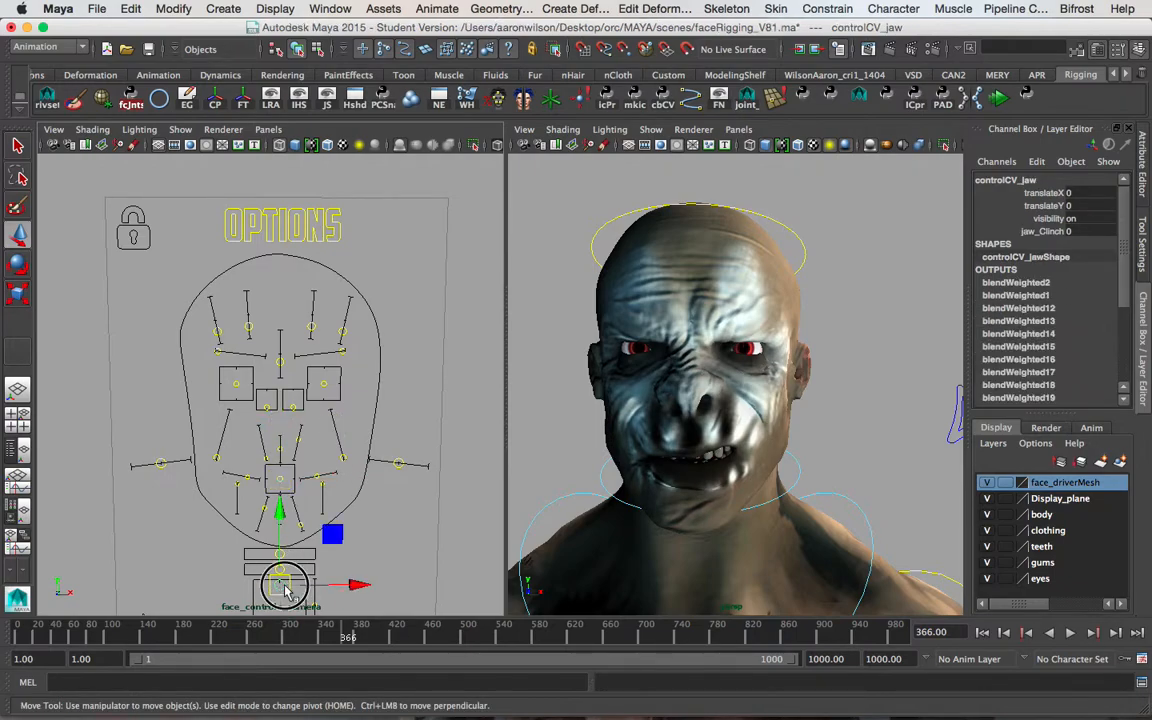
left_click_drag(285, 590, 284, 598)
key("q")
Try shifting the lips with the lips slider while the jaw is open, undo the move, and clear the selection
left_click(281, 481)
key("w")
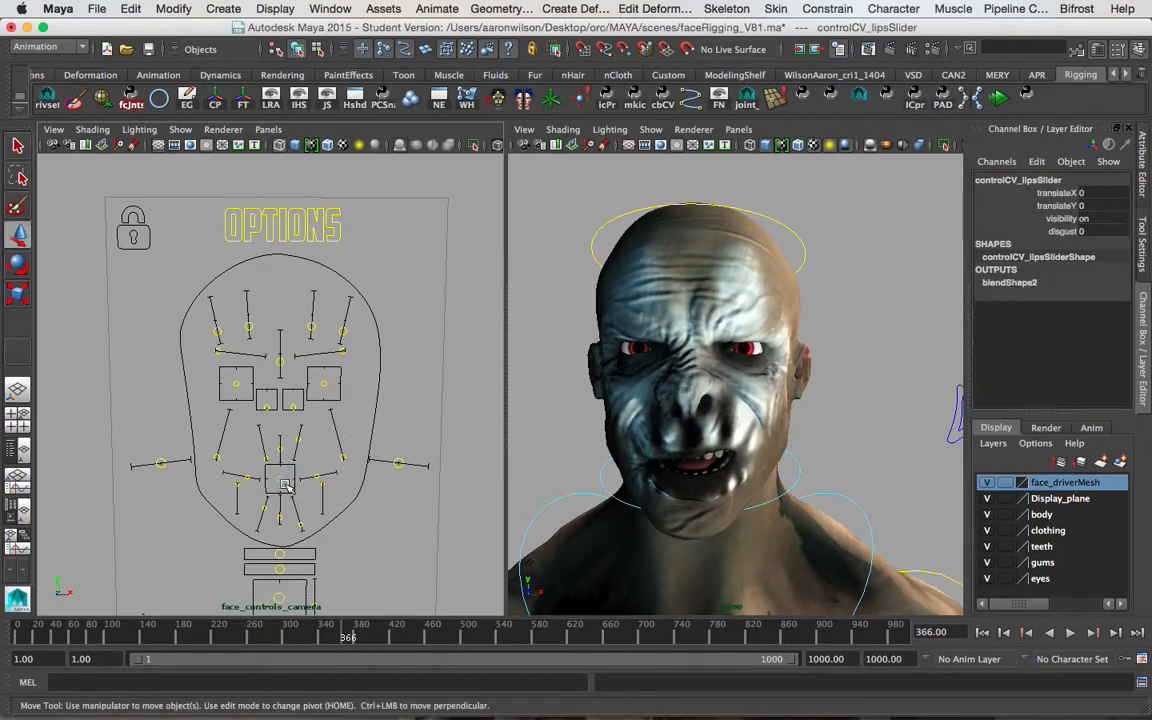
left_click_drag(281, 481, 289, 494)
key("ctrl+z")
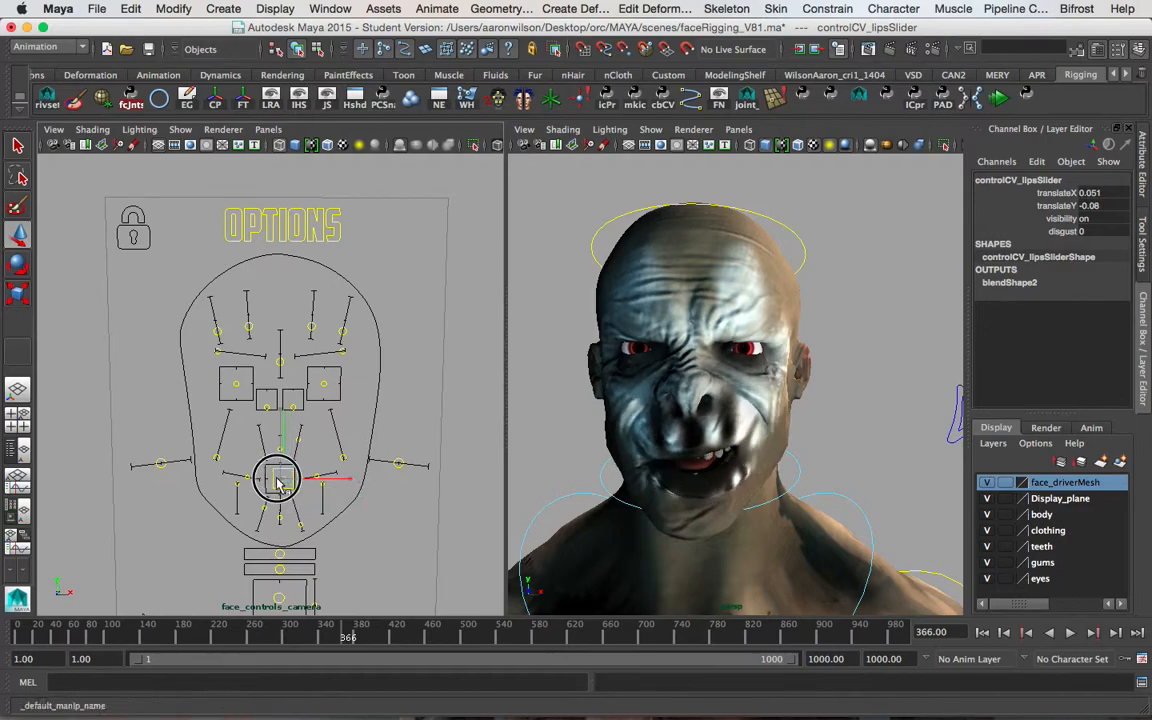
left_click(452, 397)
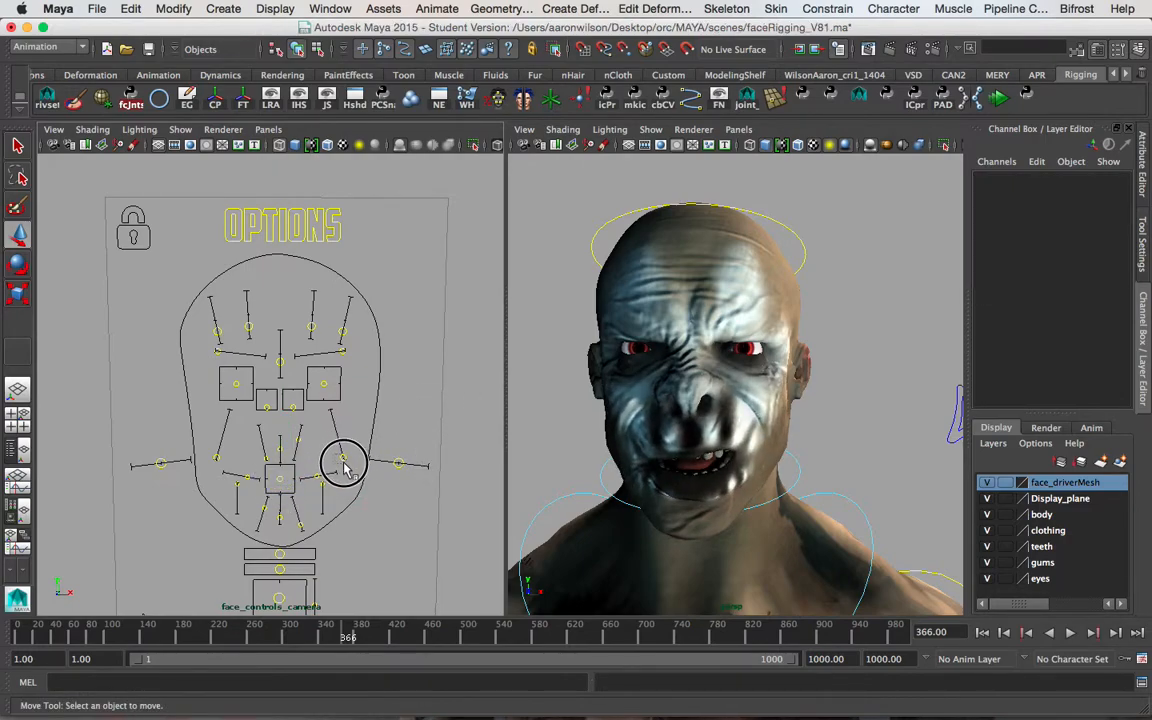
Raise the left cheek raiser to a translateY of about 0.126 and the right one to about 0.215
left_click(343, 462)
left_click_drag(333, 400, 318, 365)
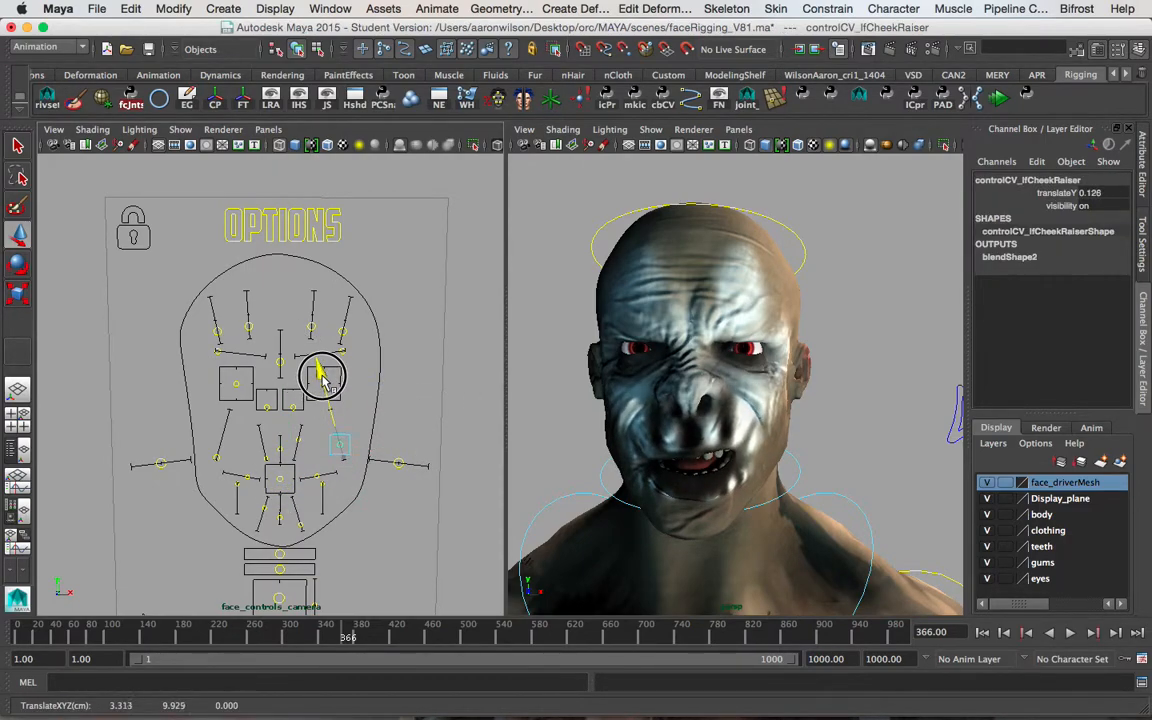
key("q")
left_click(217, 462)
key("w")
left_click_drag(231, 381, 249, 360)
key("q")
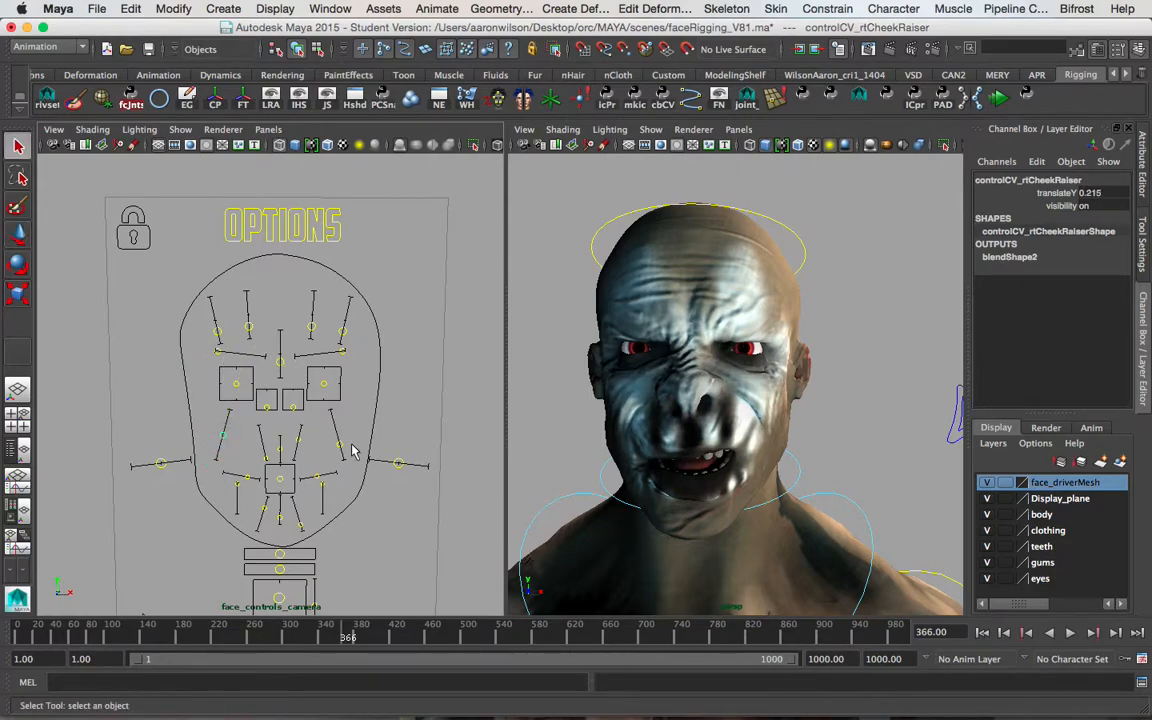
Try moving the left and right cheek controls together and undo the move
key("q")
left_click(403, 459)
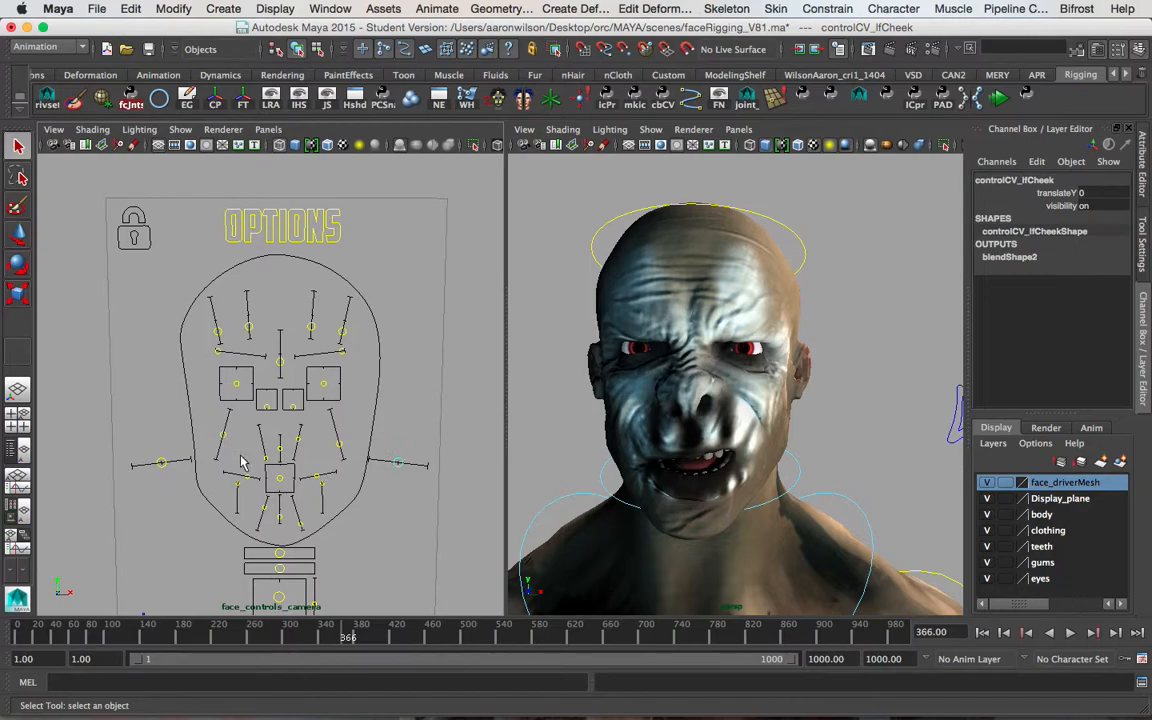
left_click(145, 459)
key("w")
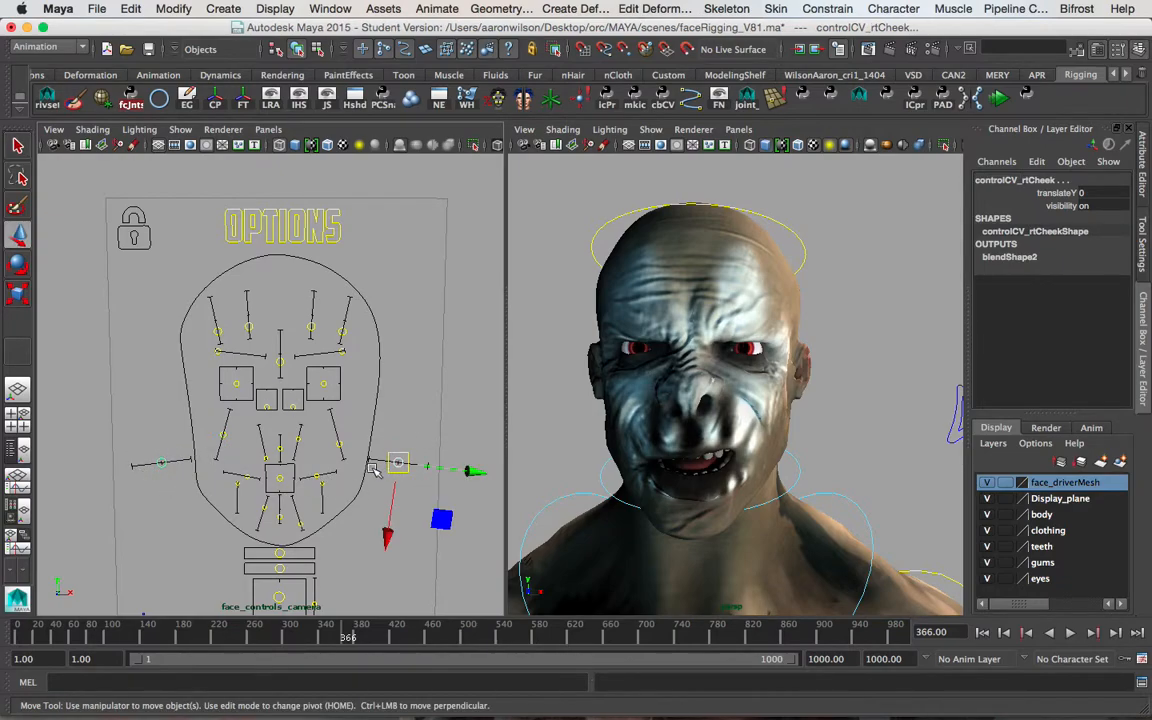
mouse_move(474, 473)
left_mouse_down()
mouse_move(491, 473)
mouse_move(452, 472)
left_mouse_up()
key("ctrl+z")
Reset the selected mouth, right cheek raiser and jaw controls to 0 in translateX and translateY
key("q")
left_click_drag(218, 425, 333, 548)
left_click(285, 591)
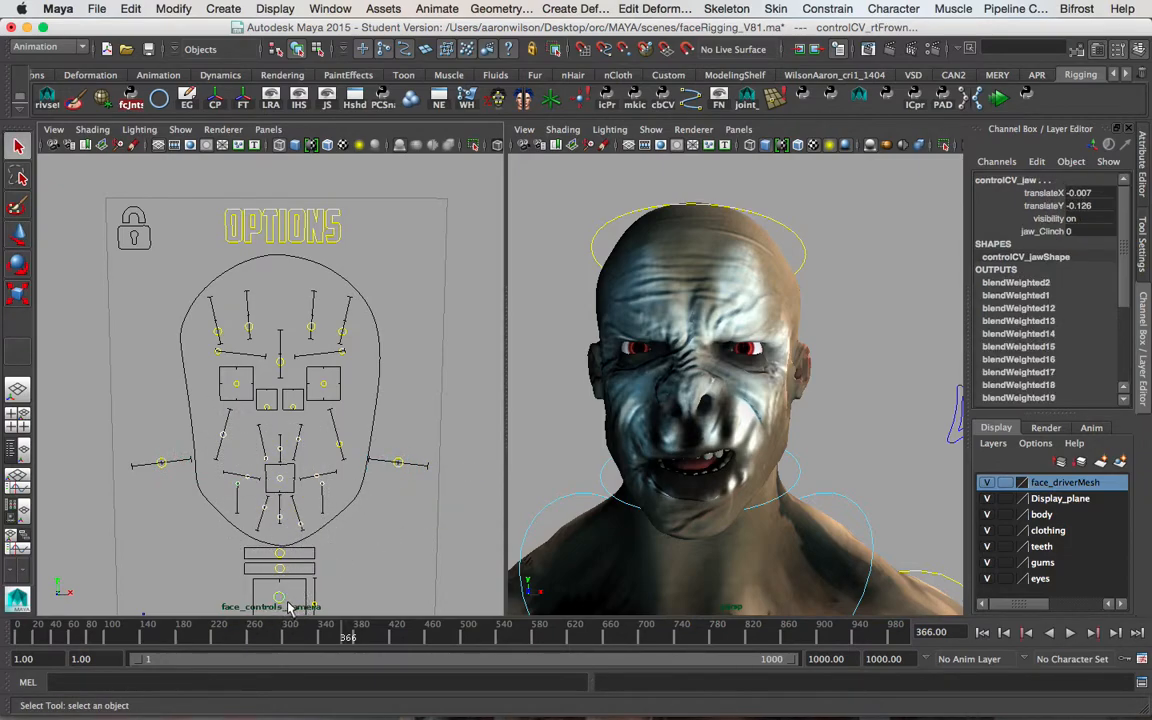
left_click_drag(1076, 192, 1083, 204)
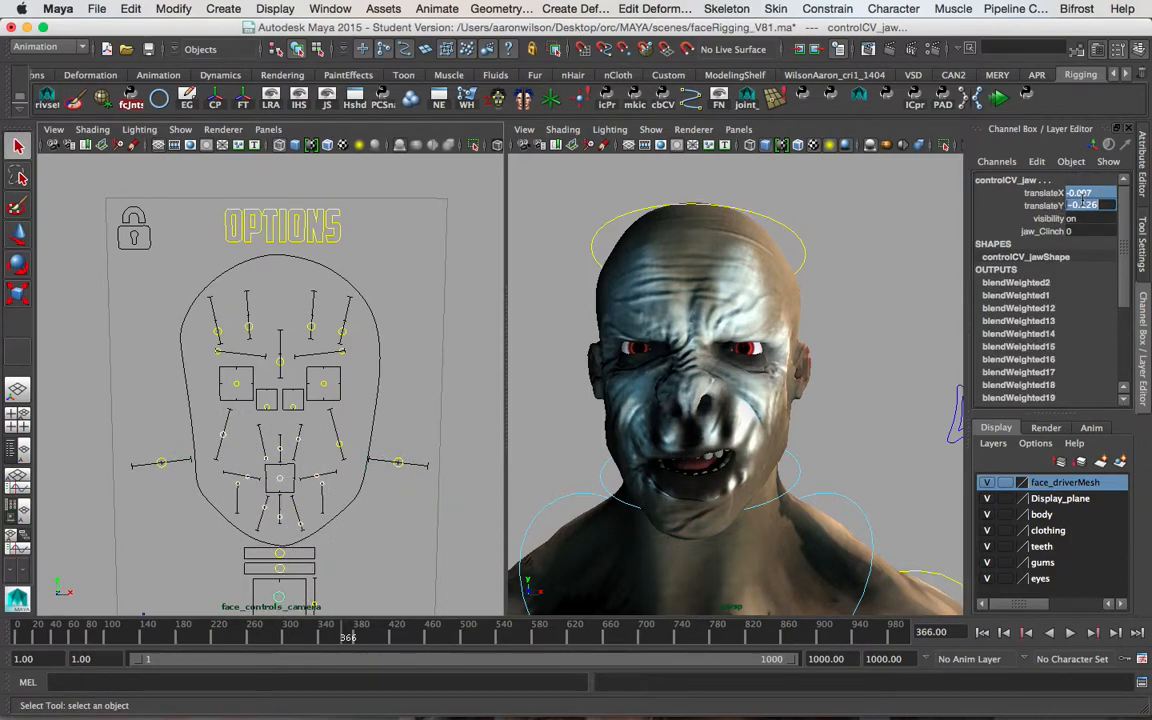
key("Return")
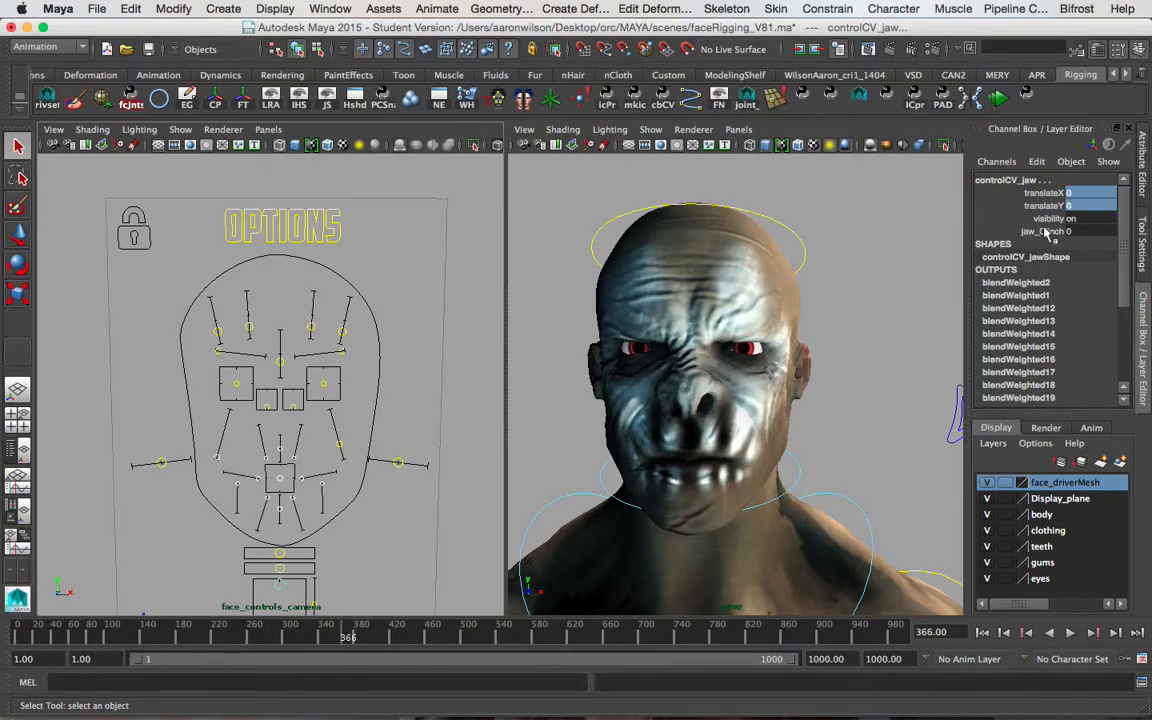
Try moving the outer cheek control again on the neutral face, undo the moves, and clear the selection
left_click(398, 463)
key("w")
mouse_move(478, 472)
left_mouse_down()
mouse_move(519, 478)
mouse_move(452, 480)
mouse_move(472, 480)
mouse_move(463, 478)
left_mouse_up()
key("z")
key("z")
key("z")
left_click(392, 337)
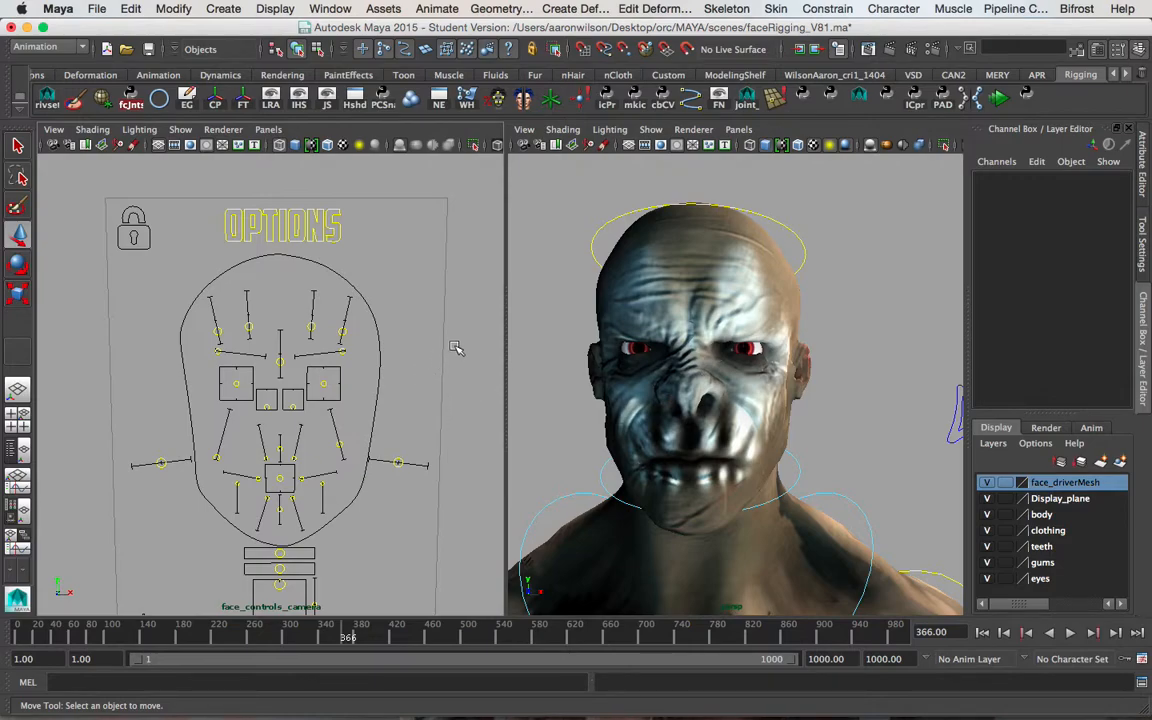
Set face_refinement_icons to 1 on the OPTIONS control to show the refinement controls on the orc's face
left_click(328, 222)
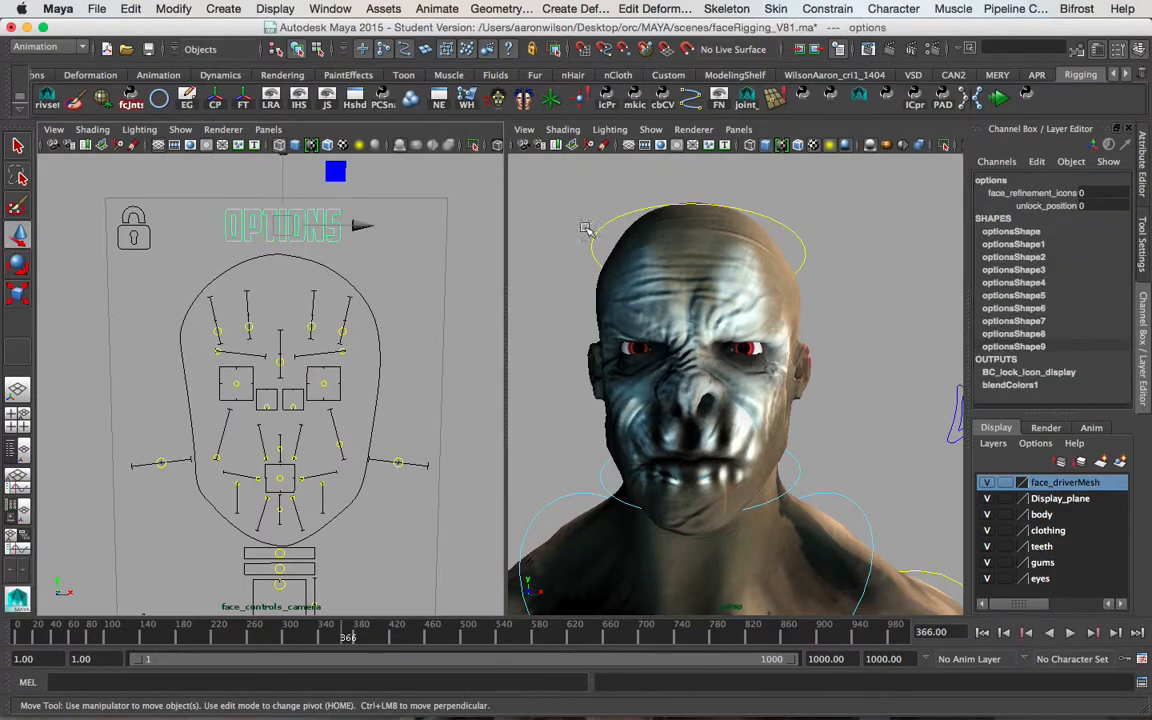
left_click(1043, 194)
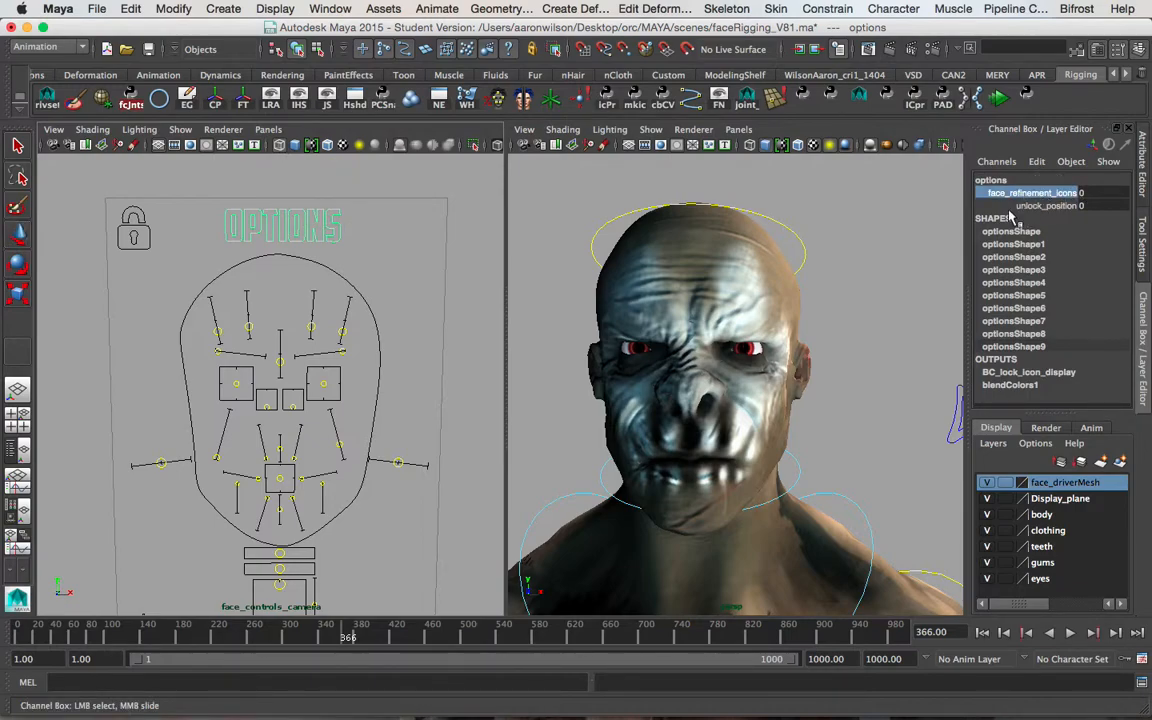
middle_click_drag(818, 293, 891, 286)
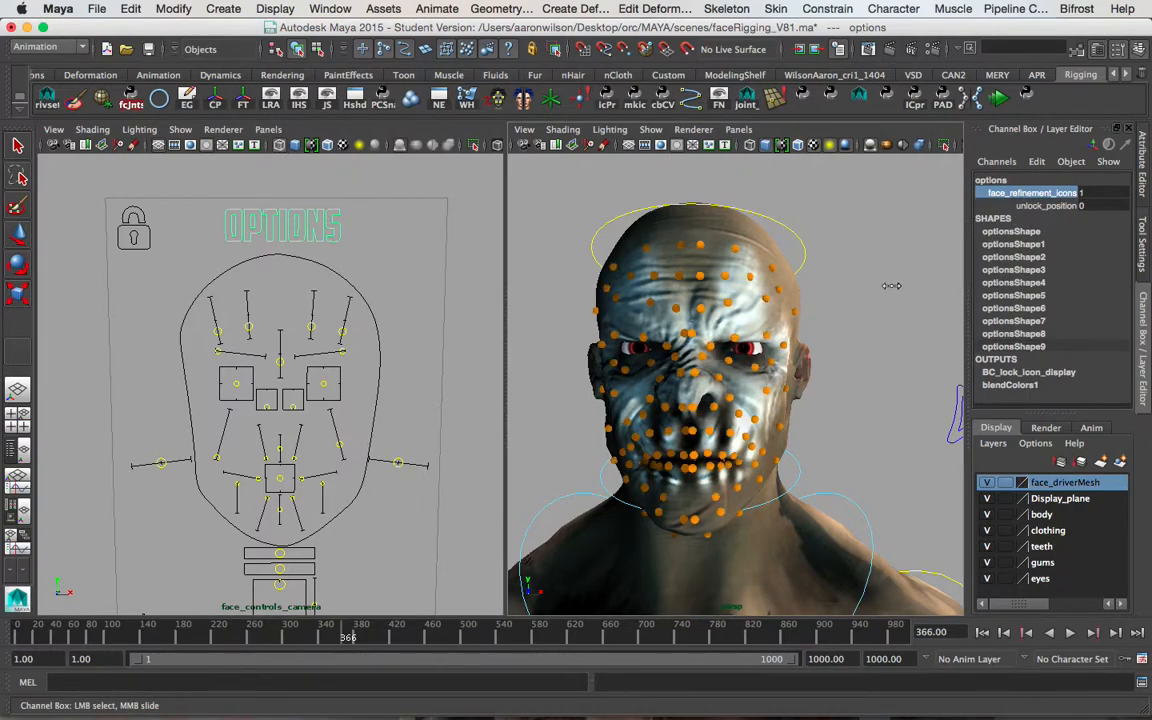
scroll(783, 330, "up", 6)
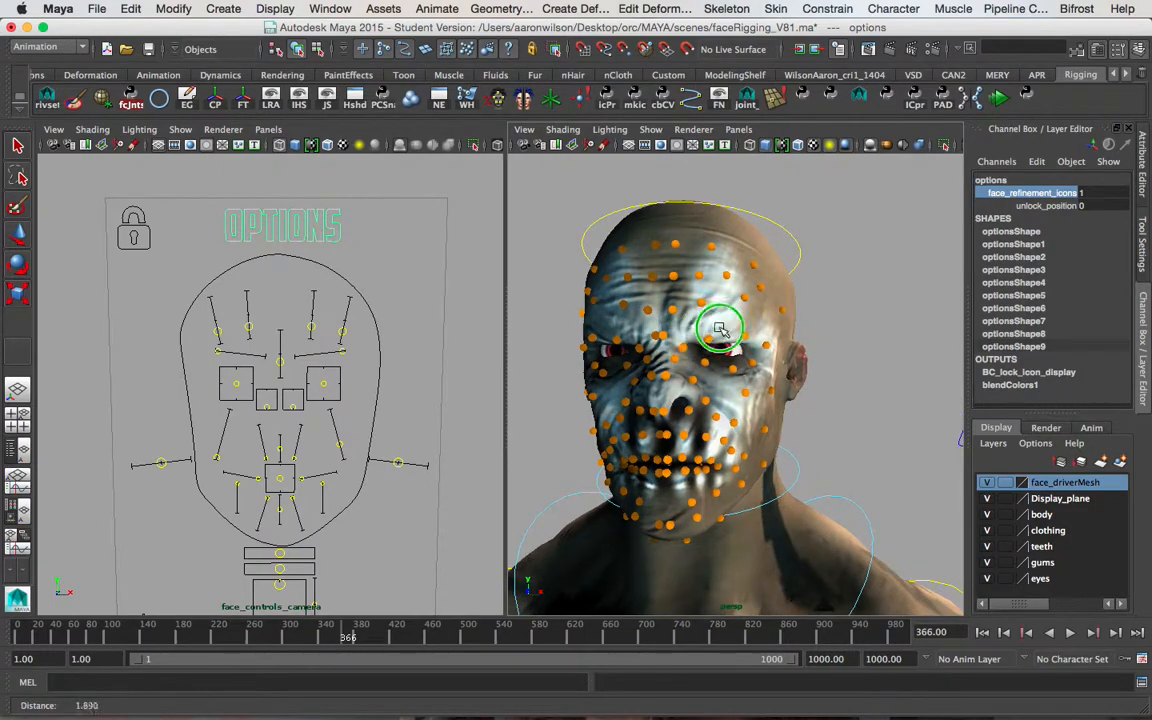
Move the left upper laugh line refinement control slightly outward and raise the left sneer refinement control to about 0.025 in translateY
mouse_move(783, 317)
middle_mouse_down("alt")
mouse_move(808, 298)
mouse_move(797, 303)
middle_mouse_up("alt")
left_click_drag(795, 303, 785, 310, "alt")
key("w")
left_click(755, 357)
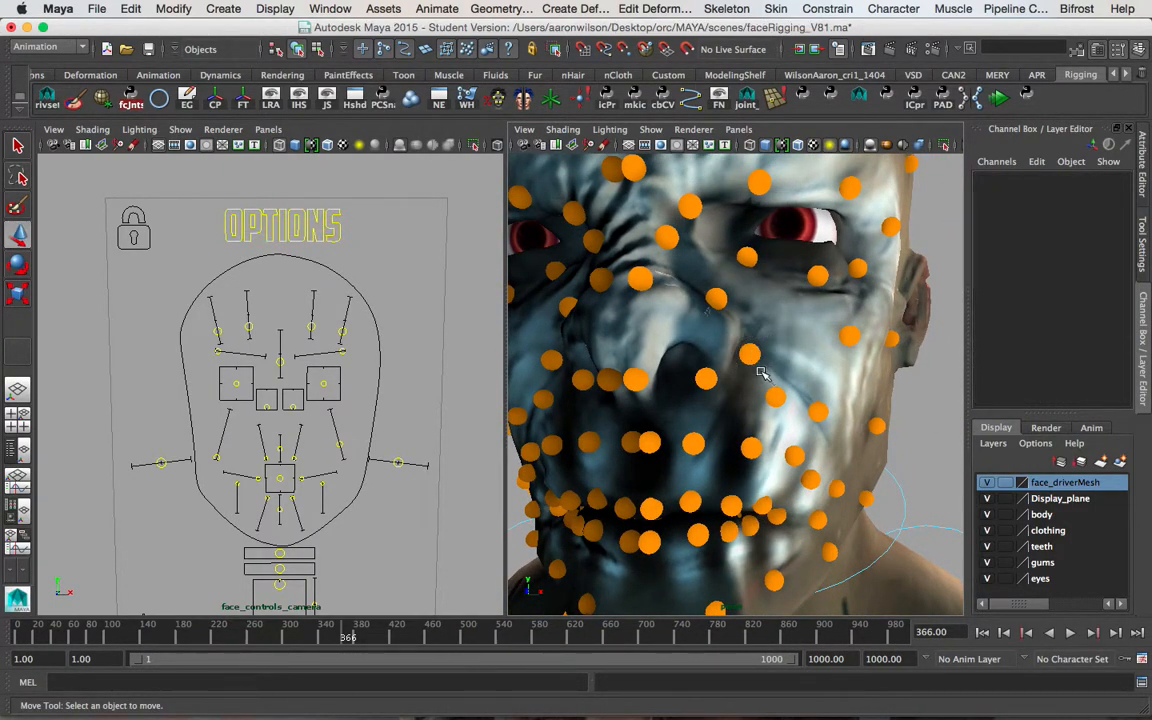
left_click(426, 51)
left_click(748, 356)
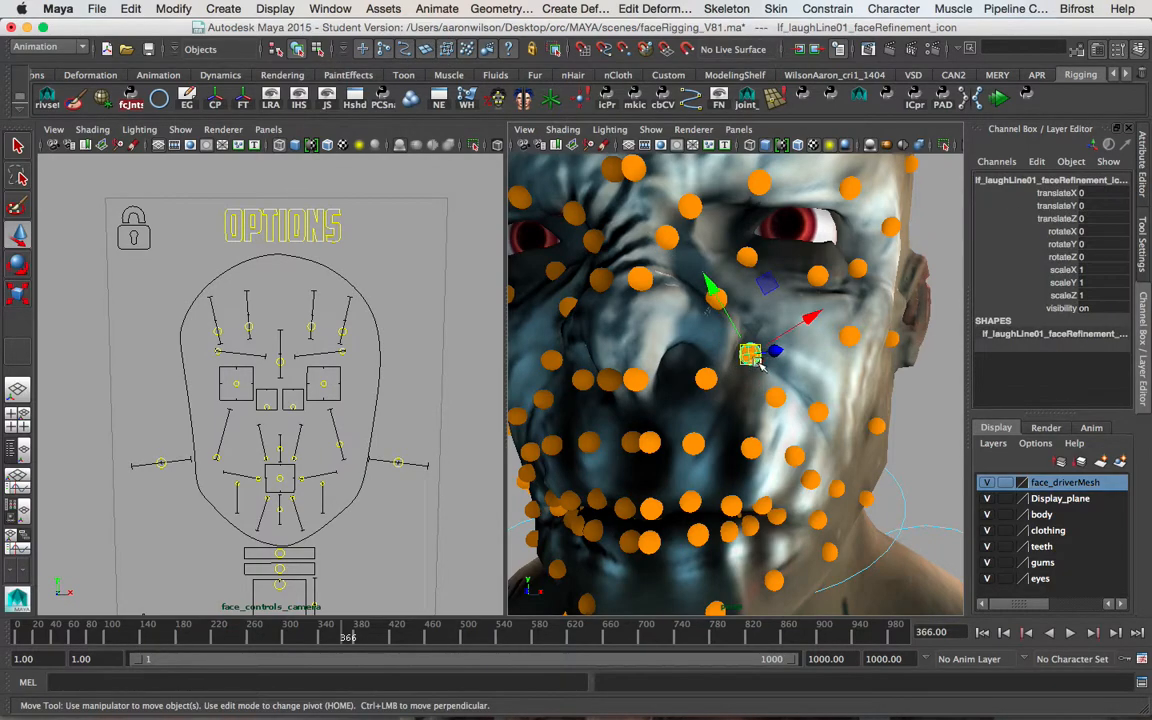
left_click_drag(750, 356, 760, 343)
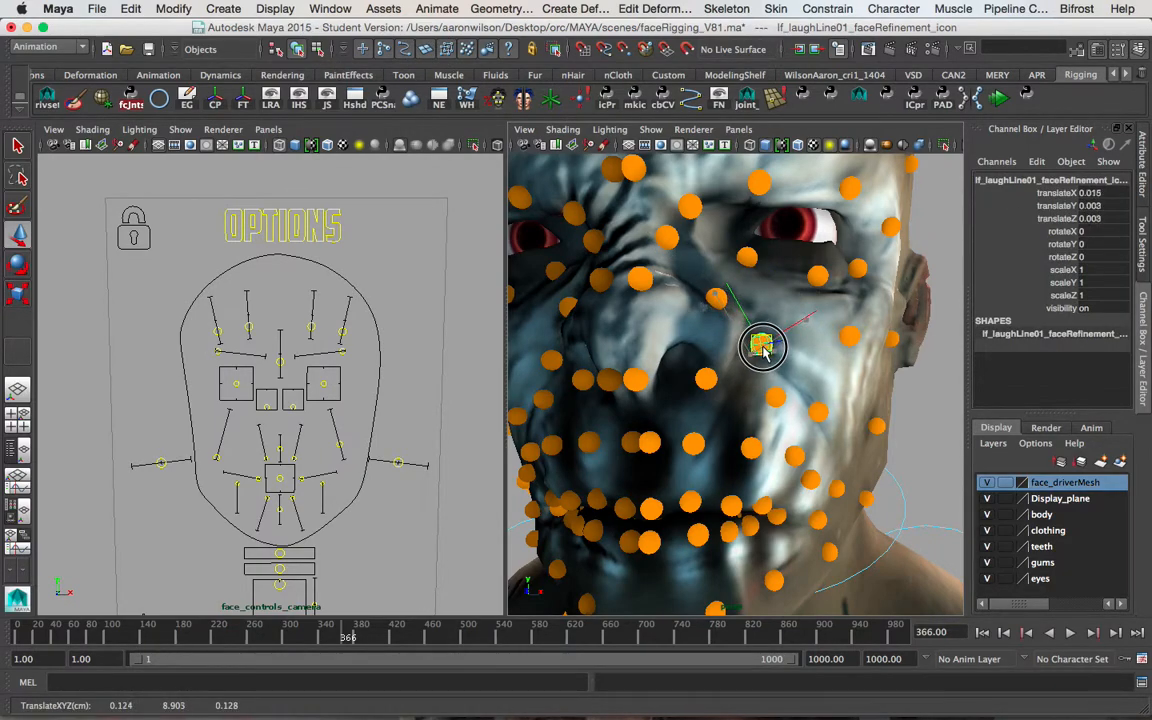
left_click(716, 297)
left_click_drag(716, 300, 712, 277)
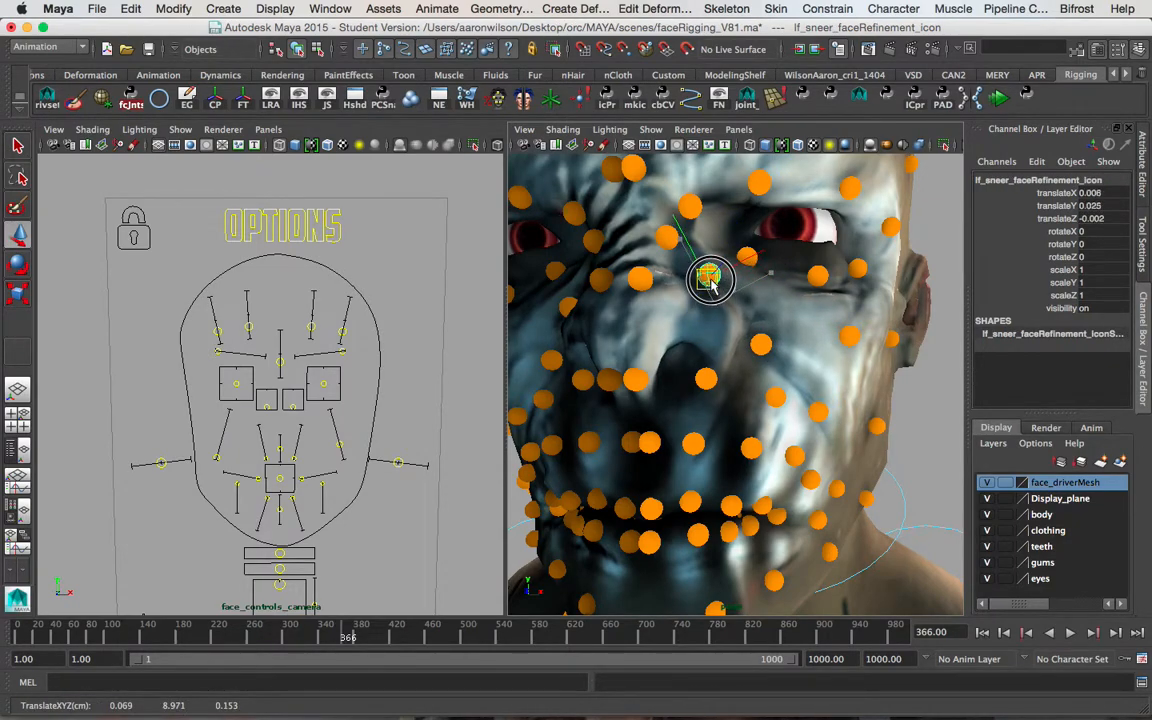
Raise the left upper cheek refinement control to about 0.019 in translateY and try the refinement controls under the left eye
key("q")
left_click(853, 341)
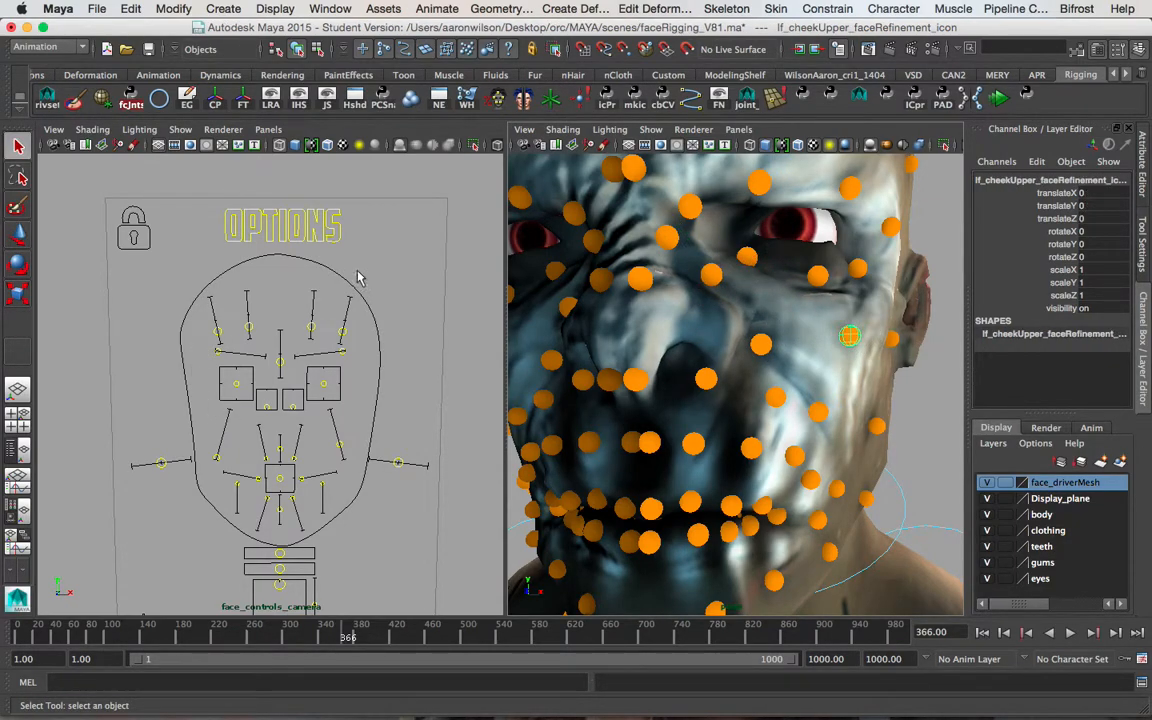
key("w")
left_click_drag(848, 336, 850, 320)
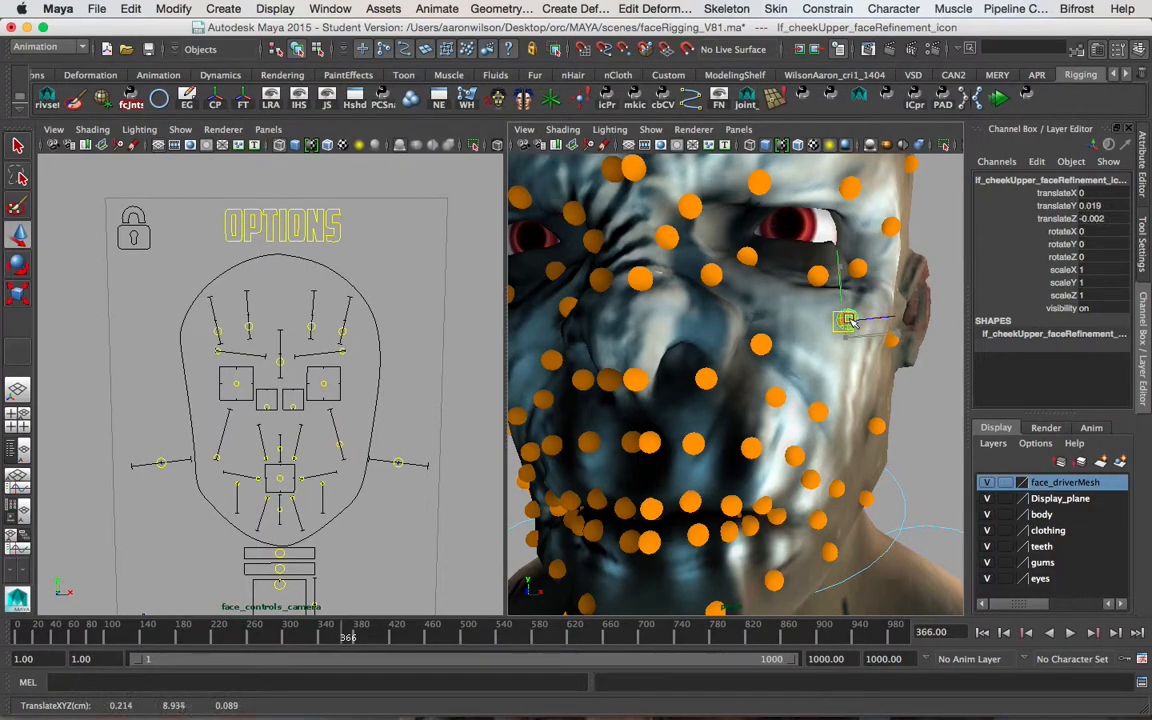
key("q")
left_click(817, 272)
key("w")
left_click_drag(817, 272, 745, 252)
key("q")
left_click(751, 260)
key("w")
Move a refinement control above the left eye slightly downward
middle_click_drag(757, 235, 749, 378, "alt")
key("q")
left_click(728, 270)
key("w")
left_click_drag(728, 274, 731, 294)
key("q")
Pull down two refinement controls around the left mouth corner, placing lf_laughLine04 at about -0.011 in translateX and -0.03 in translateY
middle_click_drag(711, 393, 711, 112, "alt")
middle_click_drag(766, 188, 686, 332, "alt")
left_click(706, 274)
key("w")
left_click_drag(706, 278, 700, 301)
key("q")
left_click(753, 325)
key("w")
left_click_drag(757, 328, 753, 352)
Move the outermost left cheek refinement control, in front of the ear, downward and toward the mouth
middle_click_drag(795, 210, 736, 367, "alt")
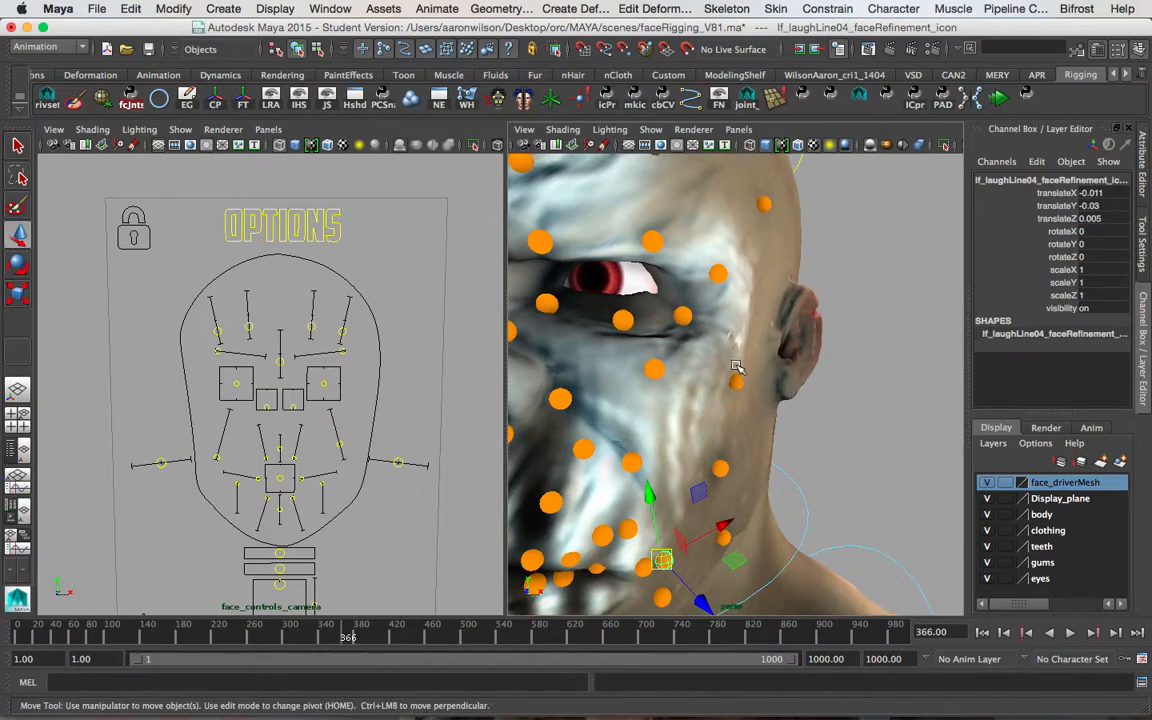
left_click(738, 382)
left_click_drag(735, 385, 712, 420)
Nudge the left nostril refinement control slightly down to about -0.004 in translateY
key("q")
right_click_drag(707, 427, 756, 367, "alt")
left_click(735, 378)
key("w")
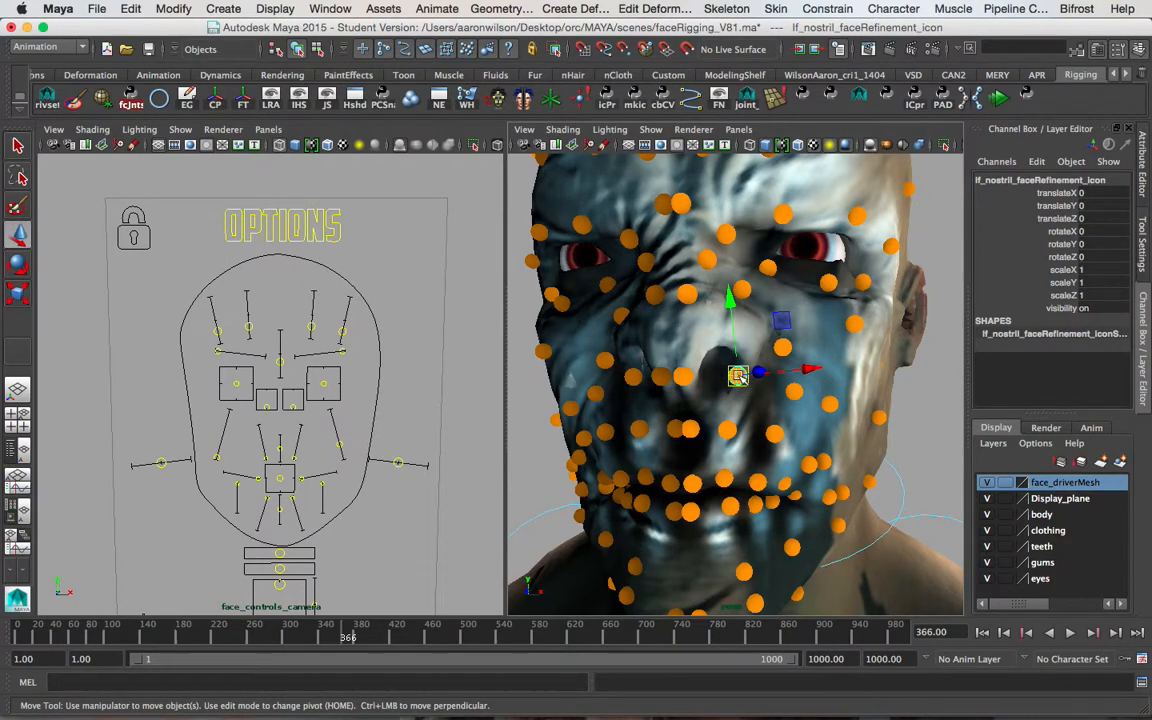
mouse_move(738, 378)
left_mouse_down()
mouse_move(737, 392)
mouse_move(735, 383)
left_mouse_up()
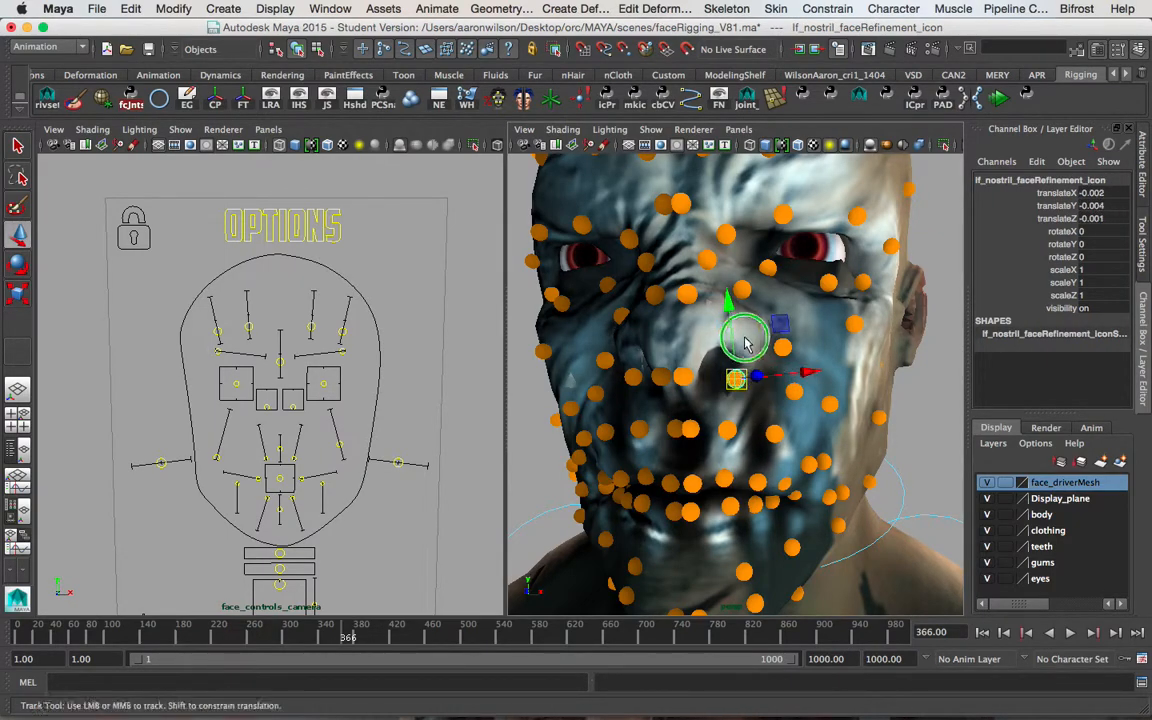
Set face_refinement_icons to 0 on the OPTIONS control to hide the refinement controls on the orc's face
middle_click_drag(746, 339, 680, 445, "alt")
right_click_drag(779, 345, 653, 331, "alt")
left_click_drag(653, 331, 750, 346, "alt")
middle_click_drag(699, 374, 612, 405, "alt")
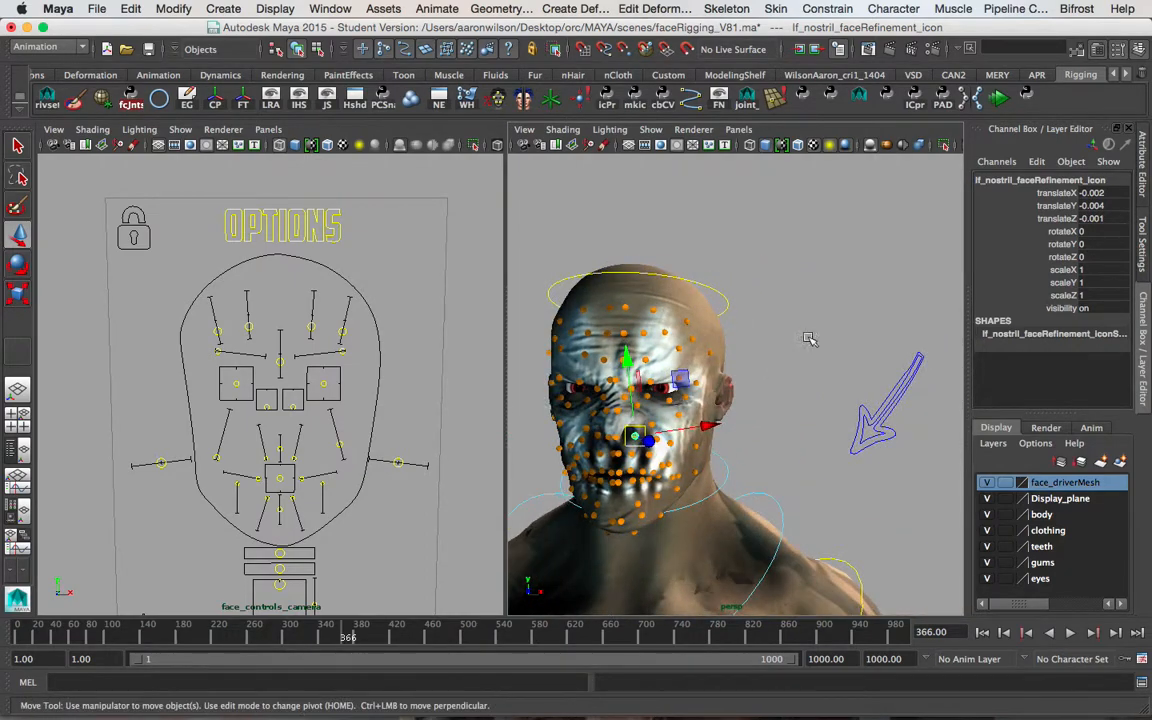
left_click(272, 238)
left_click(1013, 193)
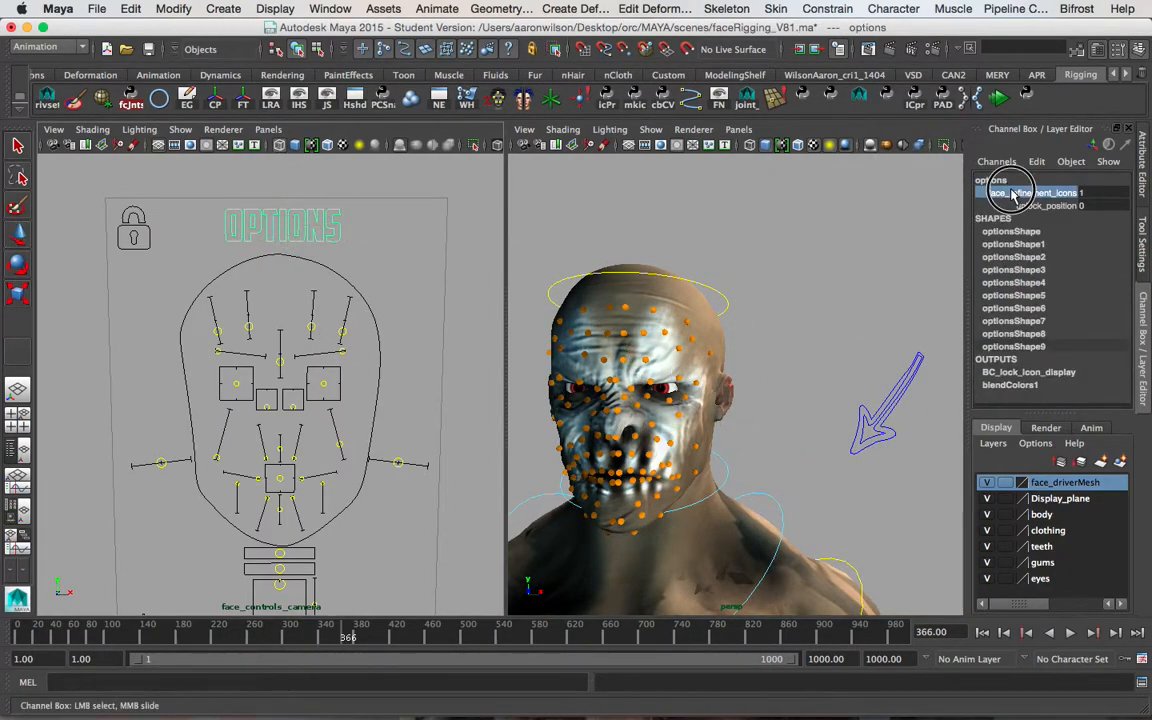
middle_click_drag(709, 351, 595, 324)
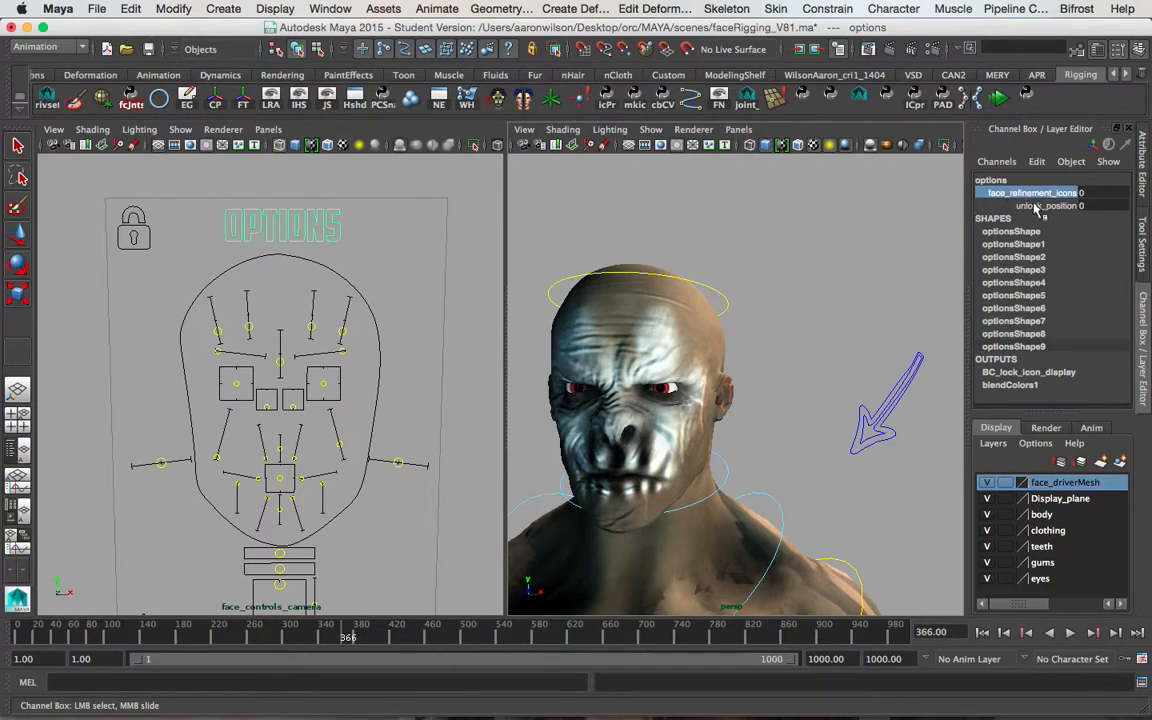
Set unlock_position to 1 on the OPTIONS control to unlock the face controls board
right_click_drag(893, 300, 614, 321, "alt")
middle_click_drag(724, 317, 562, 322, "alt")
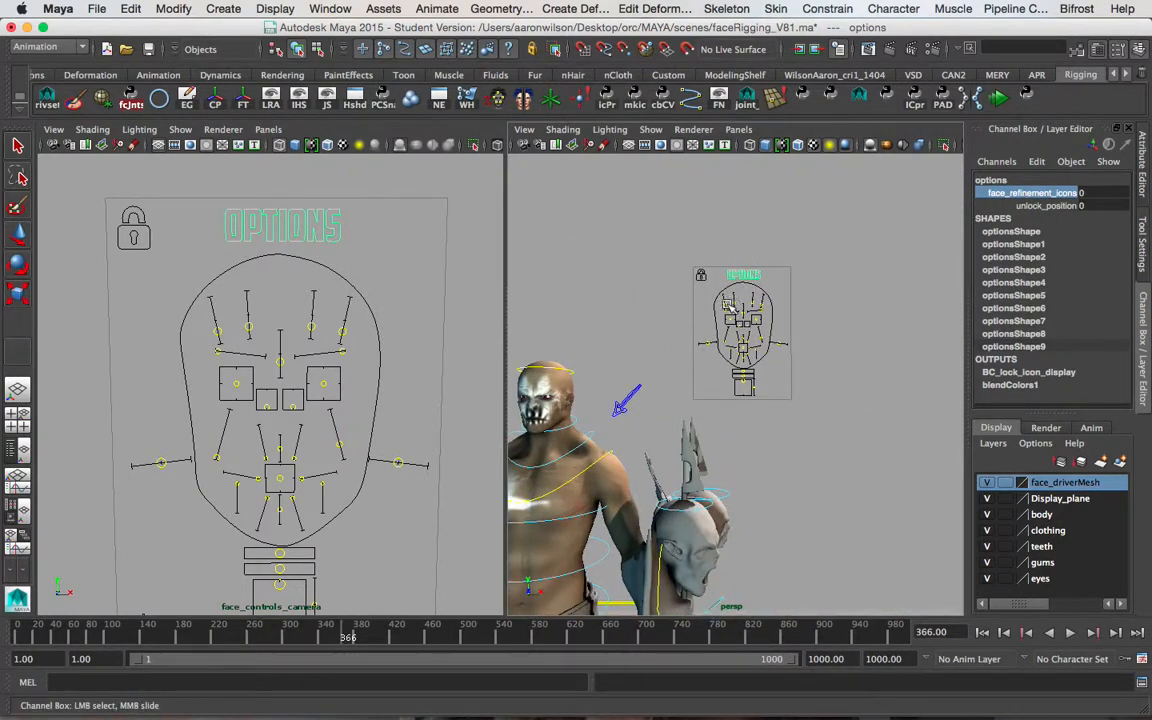
left_click(1050, 206)
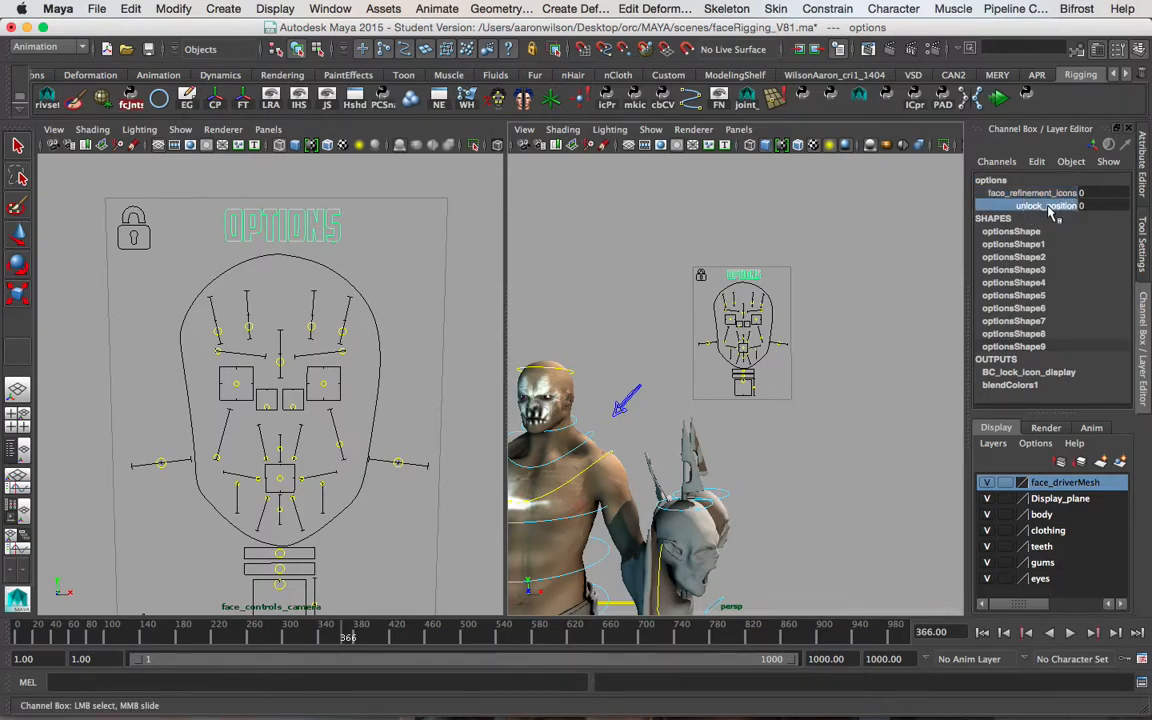
middle_click_drag(825, 291, 891, 290)
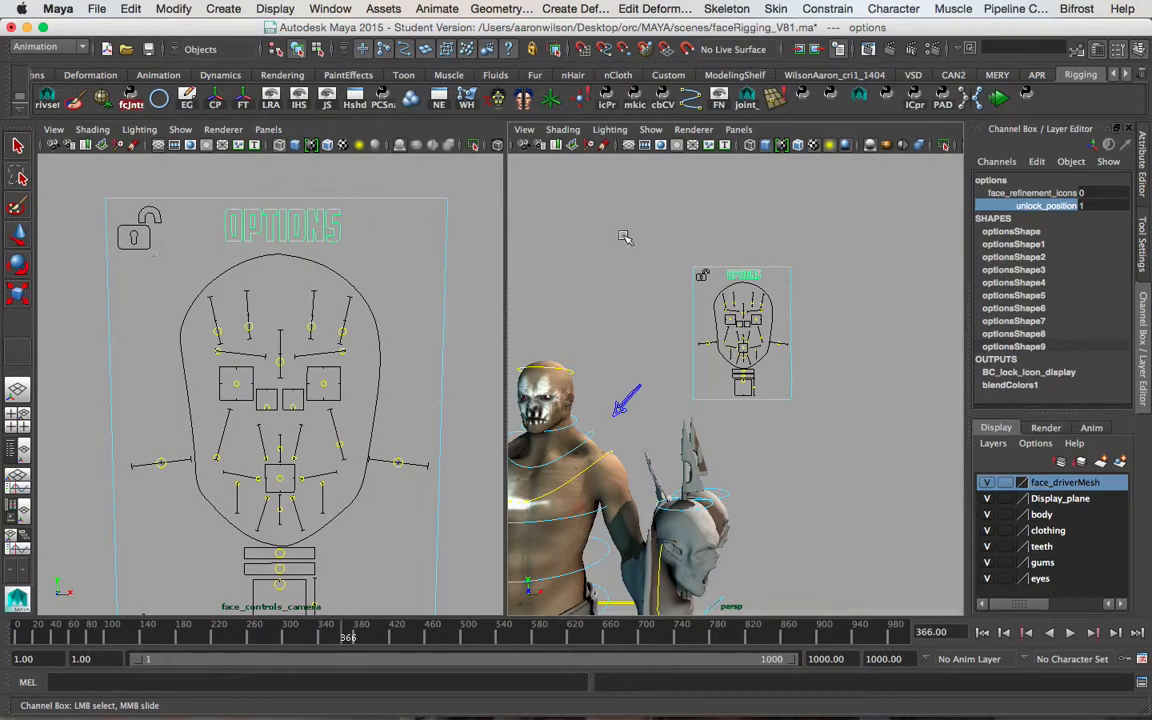
Select the whole face controls board and move it to about -0.972 in translateX and 0.252 in translateY
key("Up")
key("w")
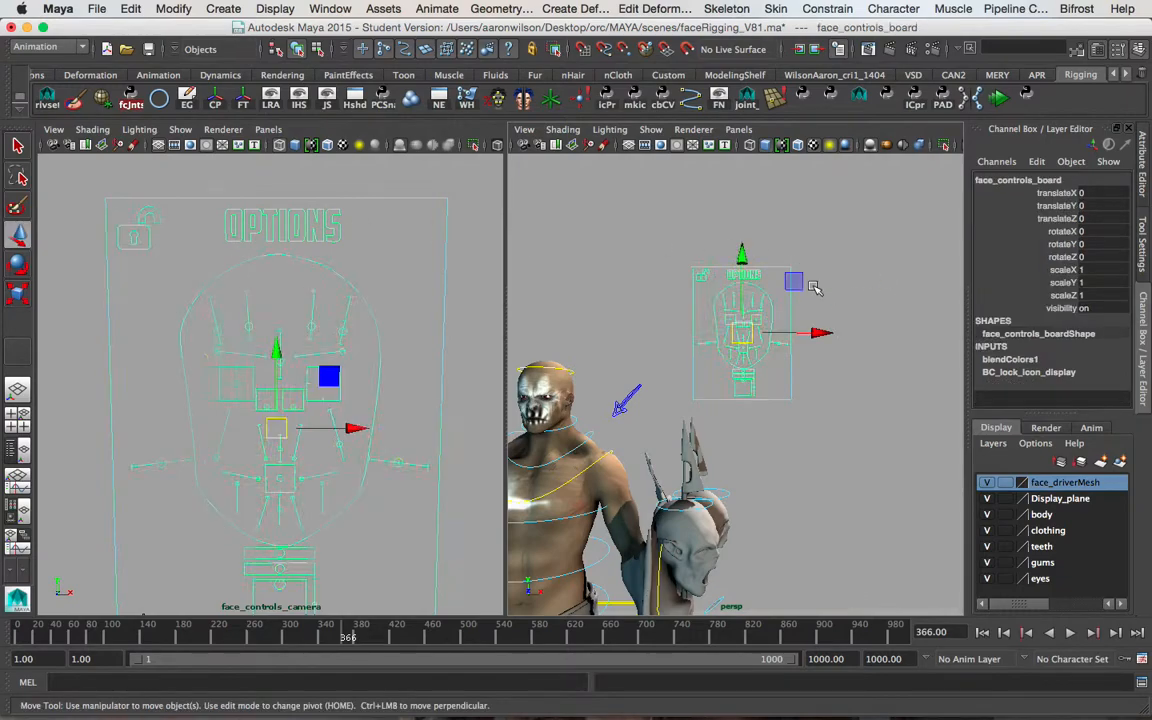
left_click_drag(743, 337, 715, 314)
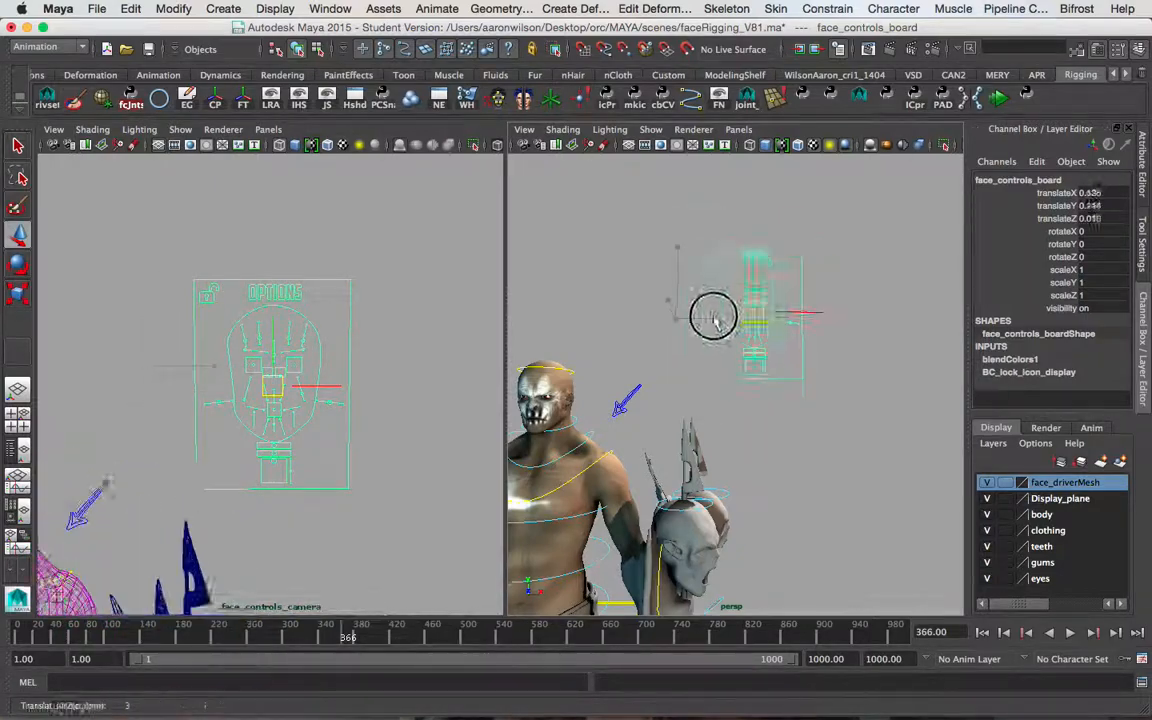
key("ctrl+z")
left_click_drag(636, 388, 771, 335, "alt")
left_click_drag(876, 341, 876, 341, "alt")
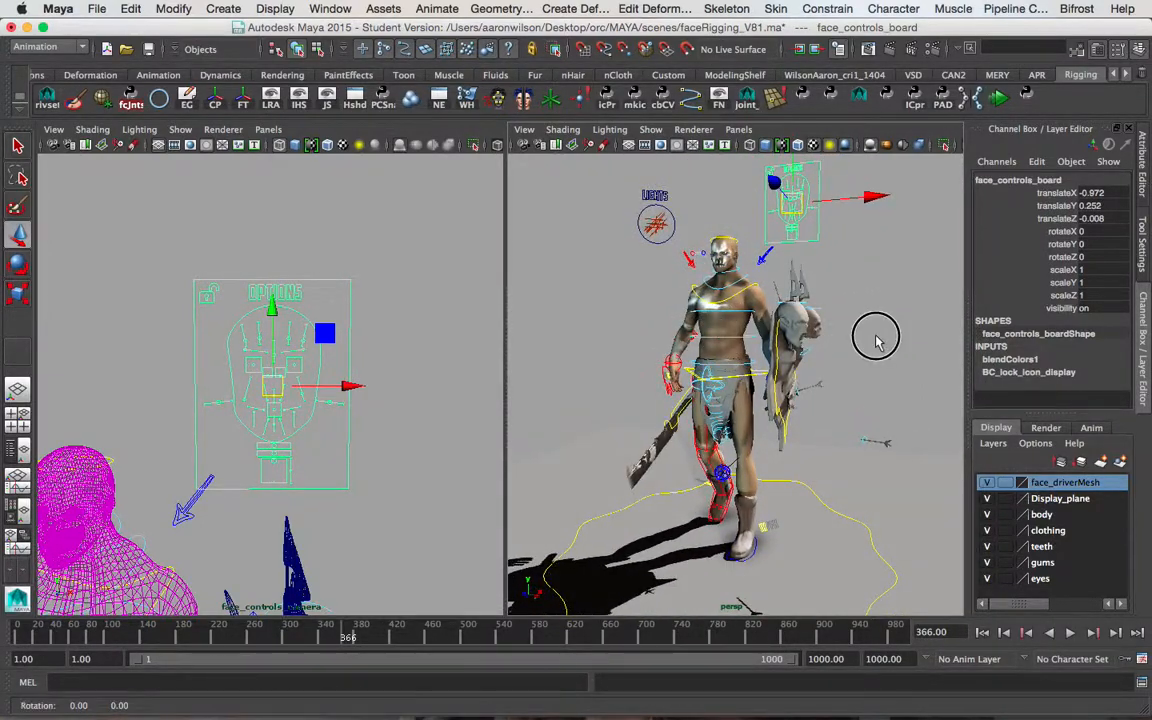
left_click_drag(654, 337, 618, 329, "alt")
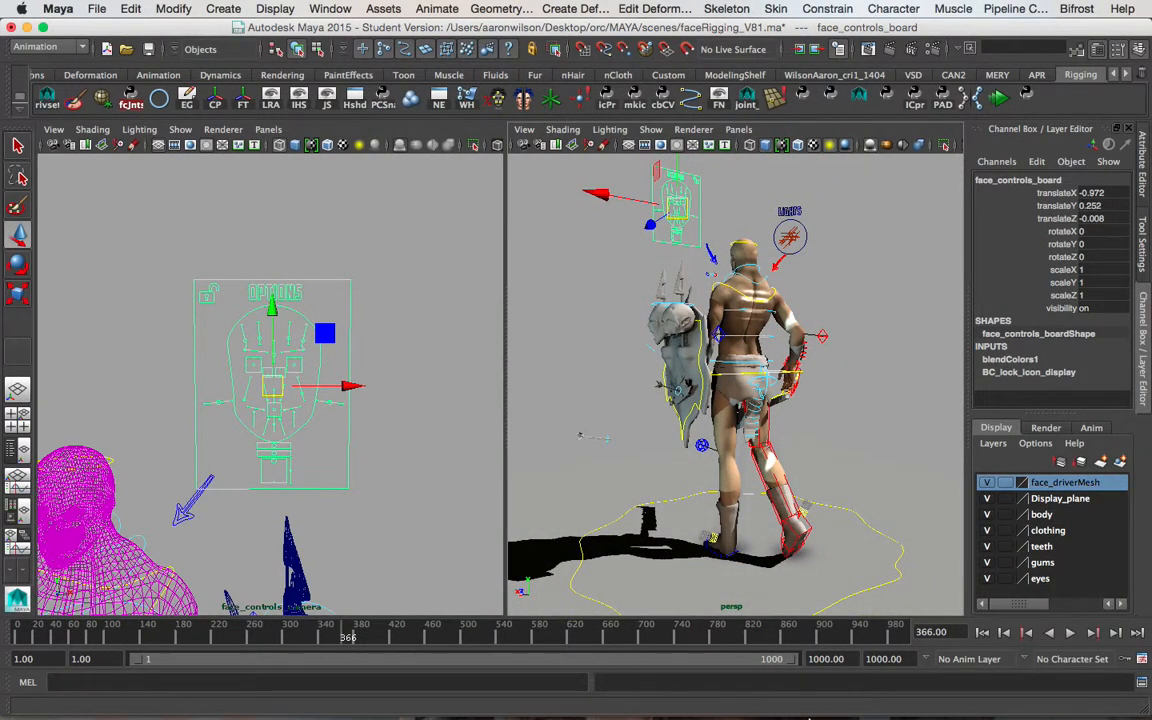
right_click(680, 690)
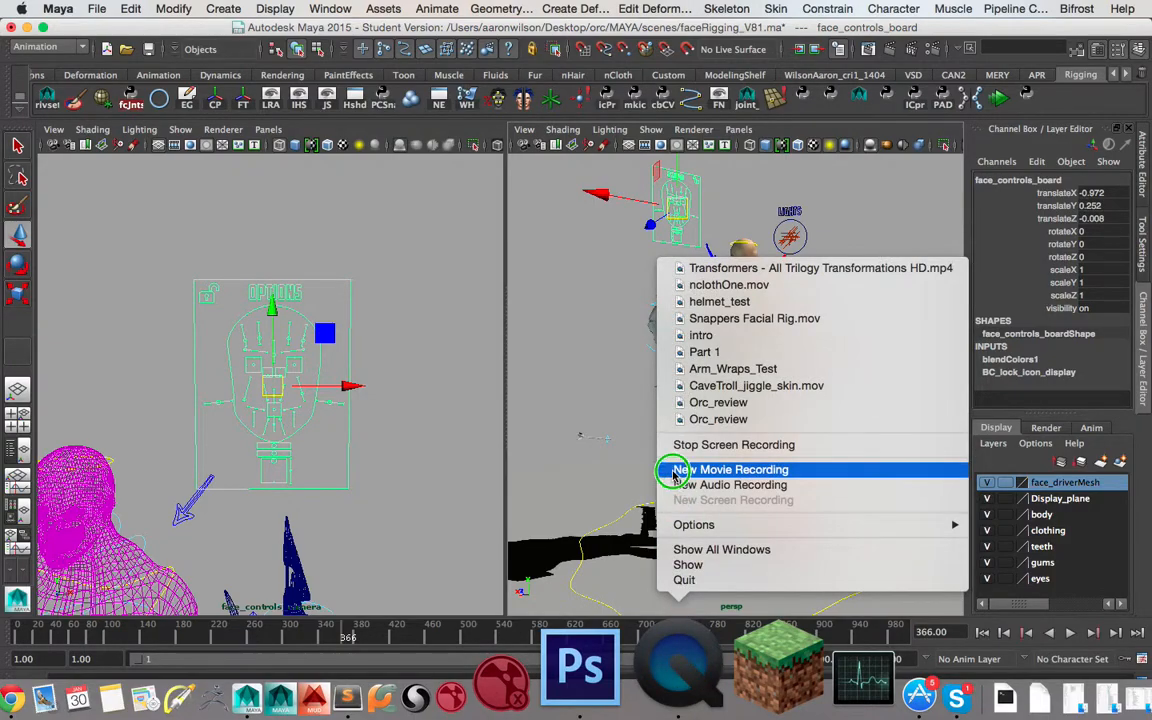